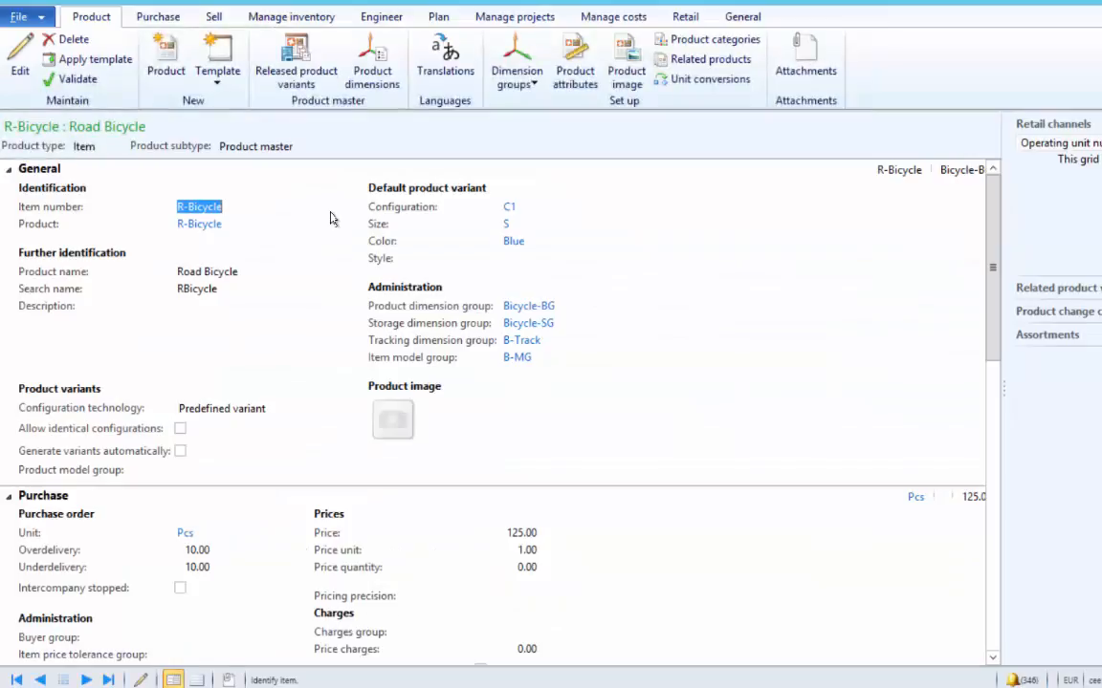
# - Collapse R-Bicycle's General and Purchase FastTabs to bring the Sell section into view
pyautogui.click(8, 169)
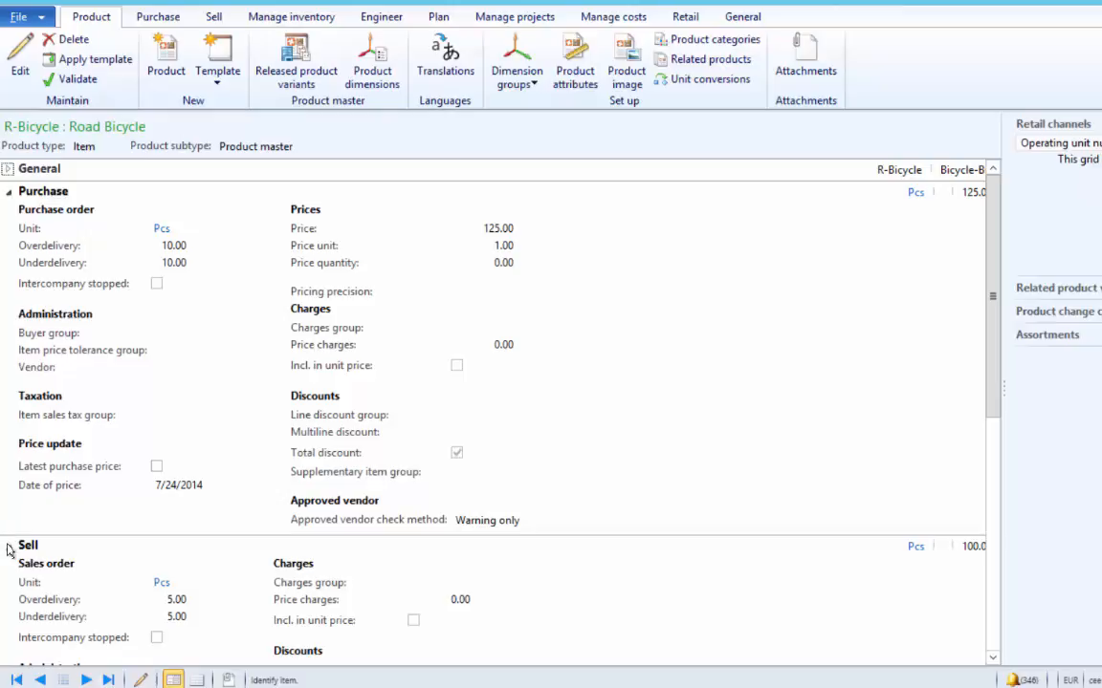
pyautogui.click(7, 196)
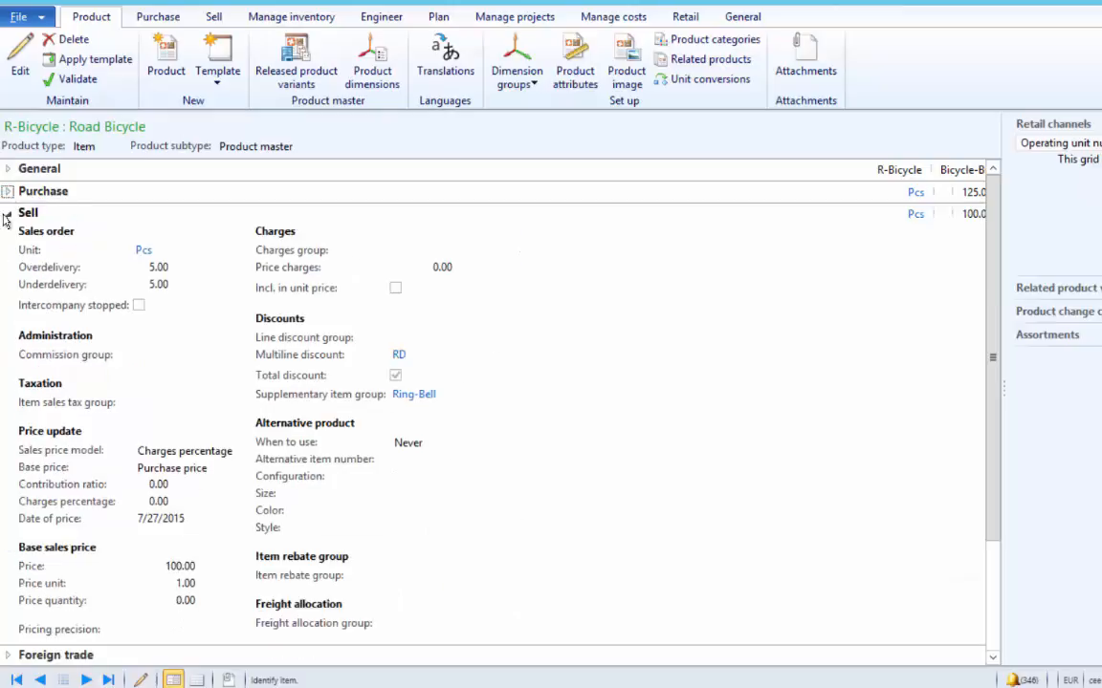
# - Enter 10.00 as R-Bicycle's sell price charges, then close the product form
pyautogui.click(21, 72)
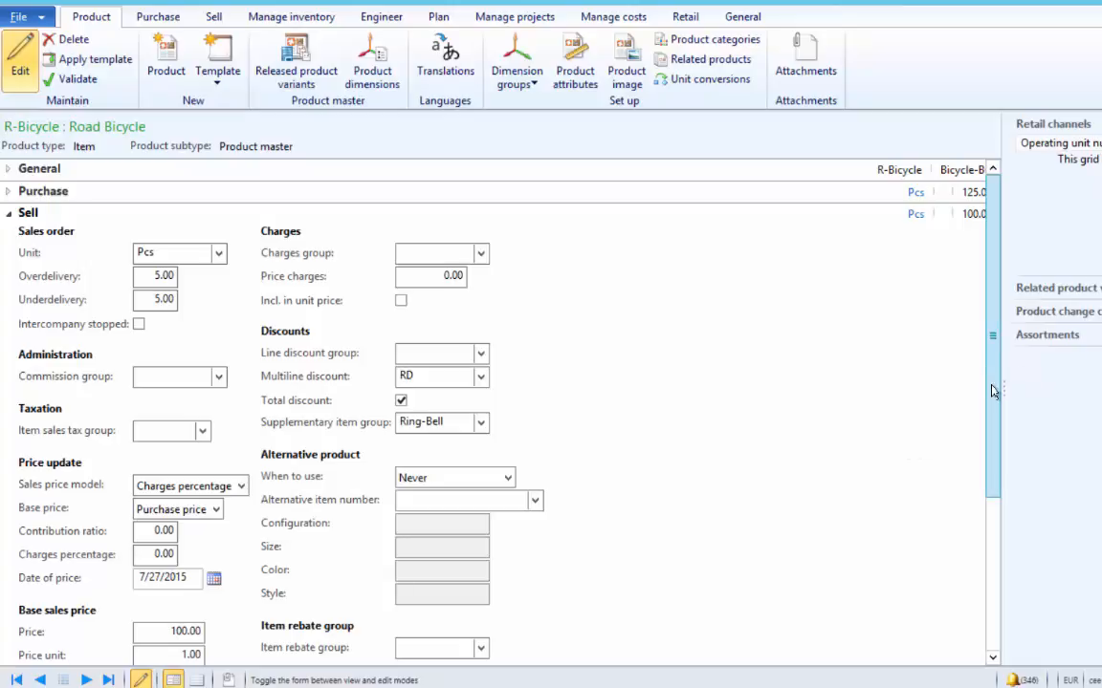
pyautogui.moveTo(993, 391); pyautogui.dragTo(991, 442)
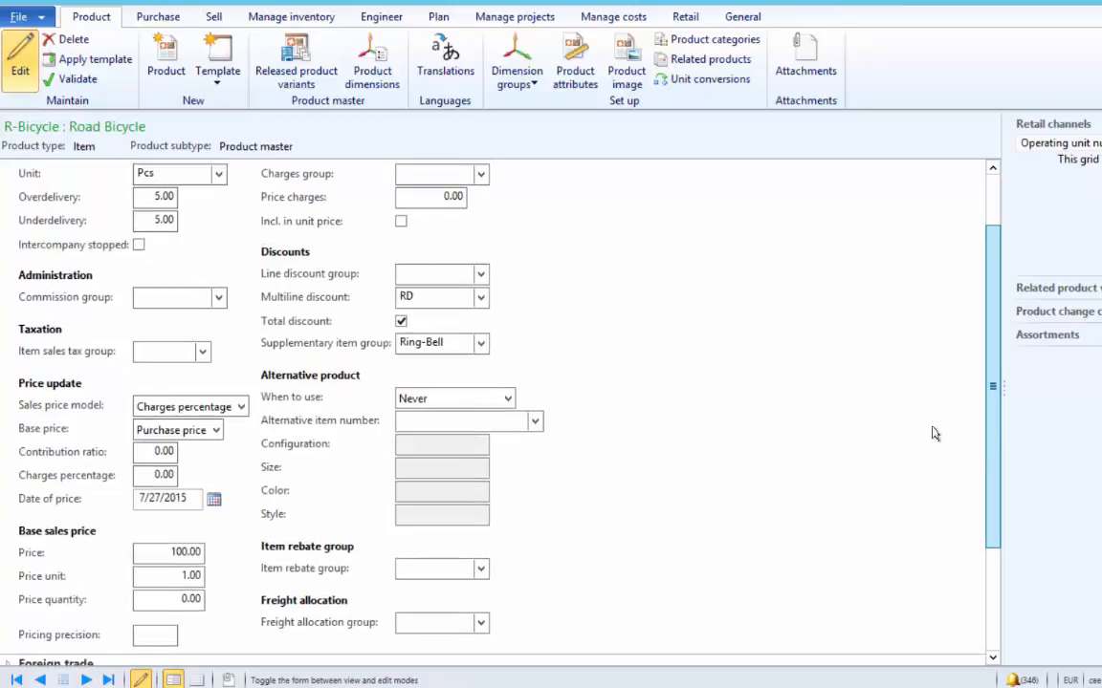
pyautogui.click(169, 599)
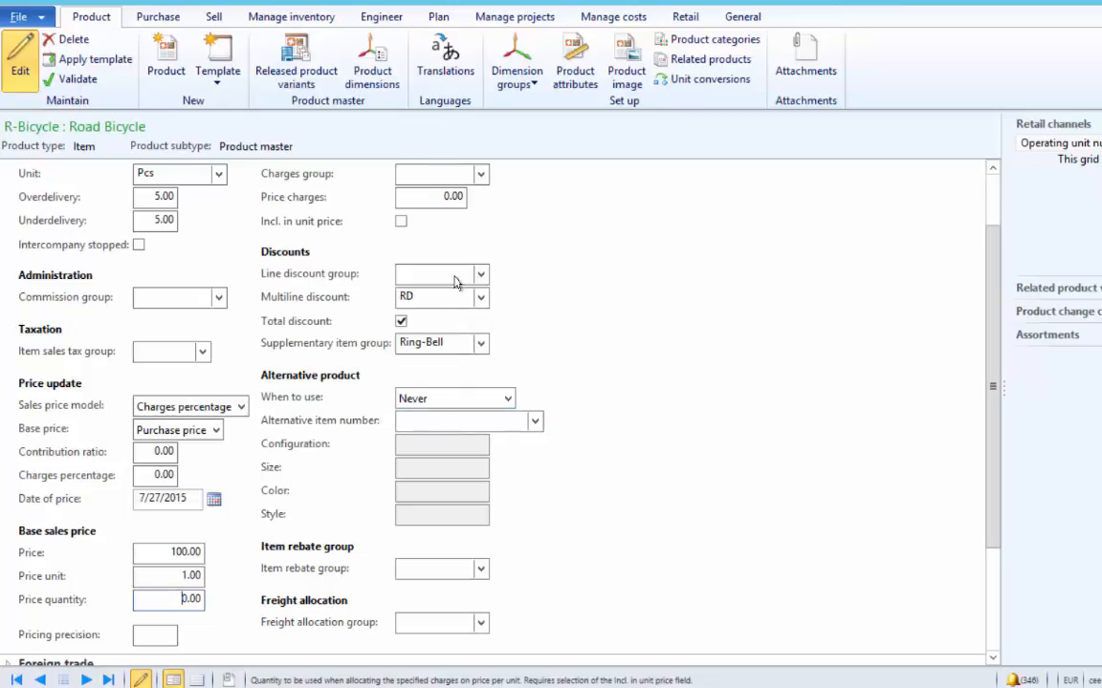
pyautogui.click(427, 198)
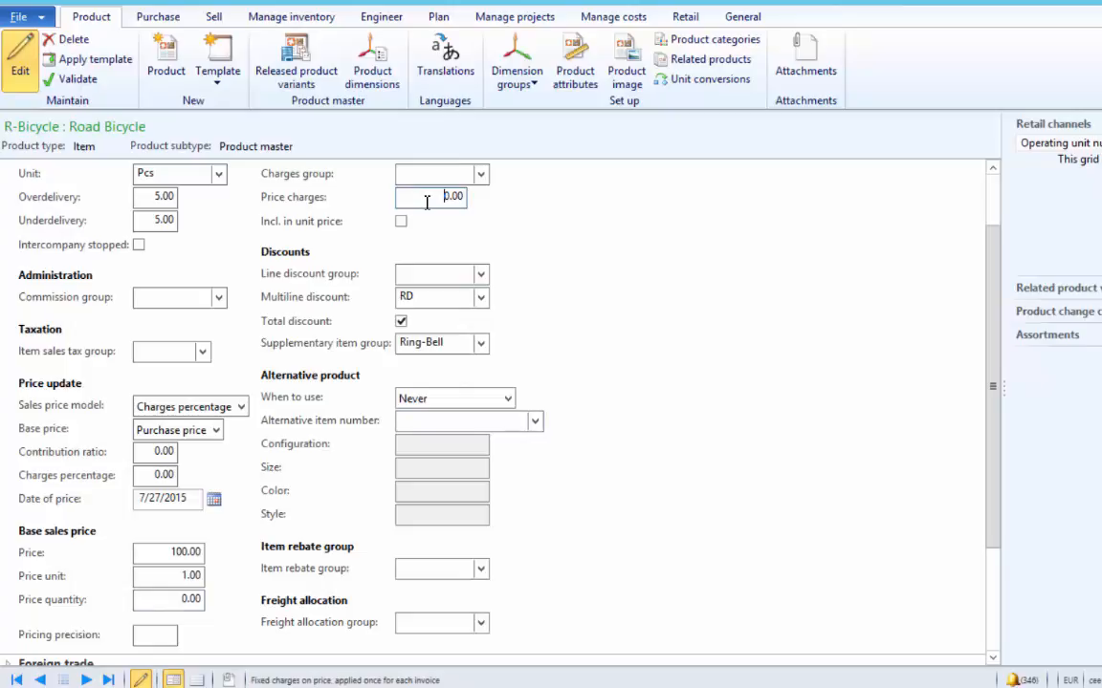
pyautogui.doubleClick(427, 202)
pyautogui.click(154, 555)
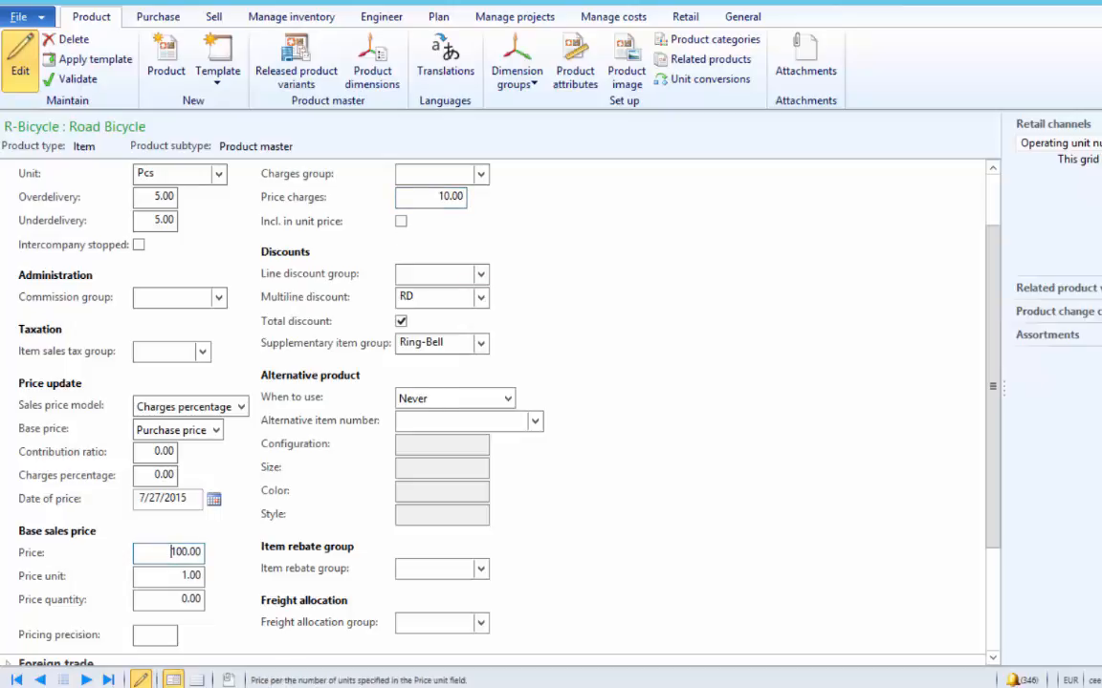
pyautogui.press('Escape')
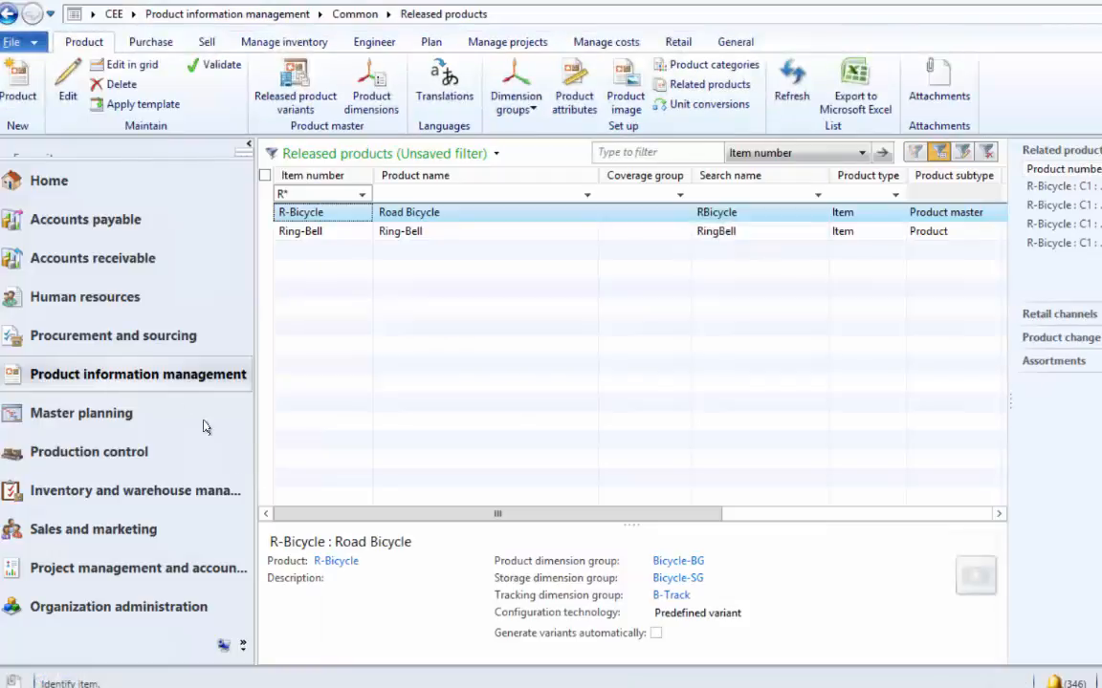
# - Create a new sales order for Forest Wholesales with an R-Bicycle order line
pyautogui.click(117, 255)
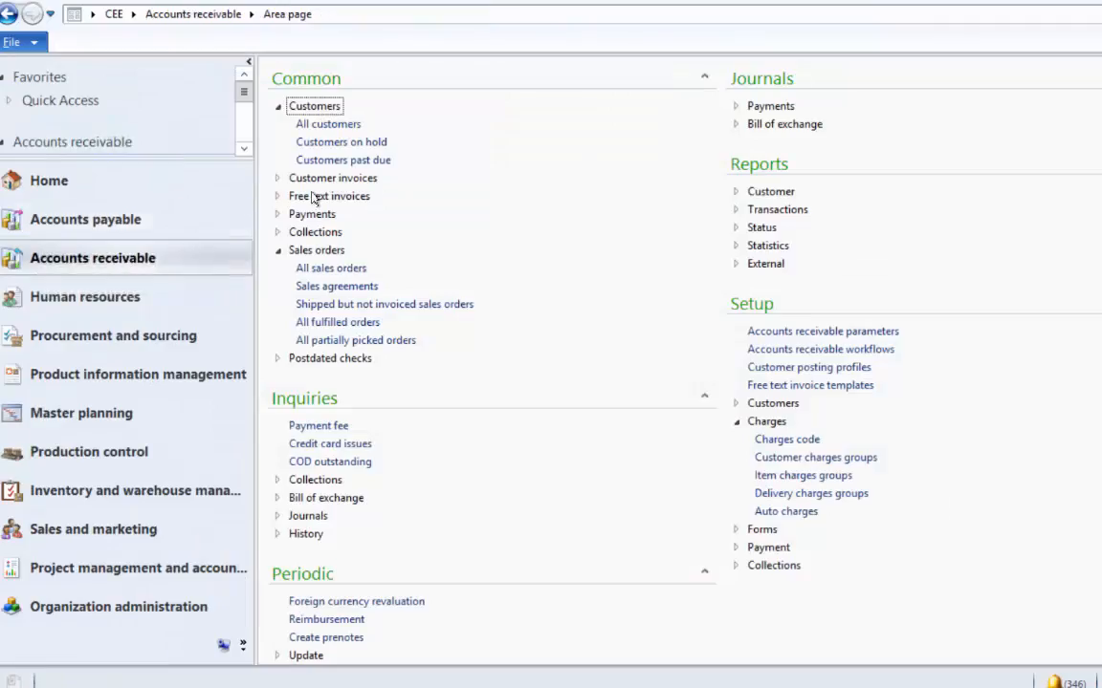
pyautogui.click(319, 265)
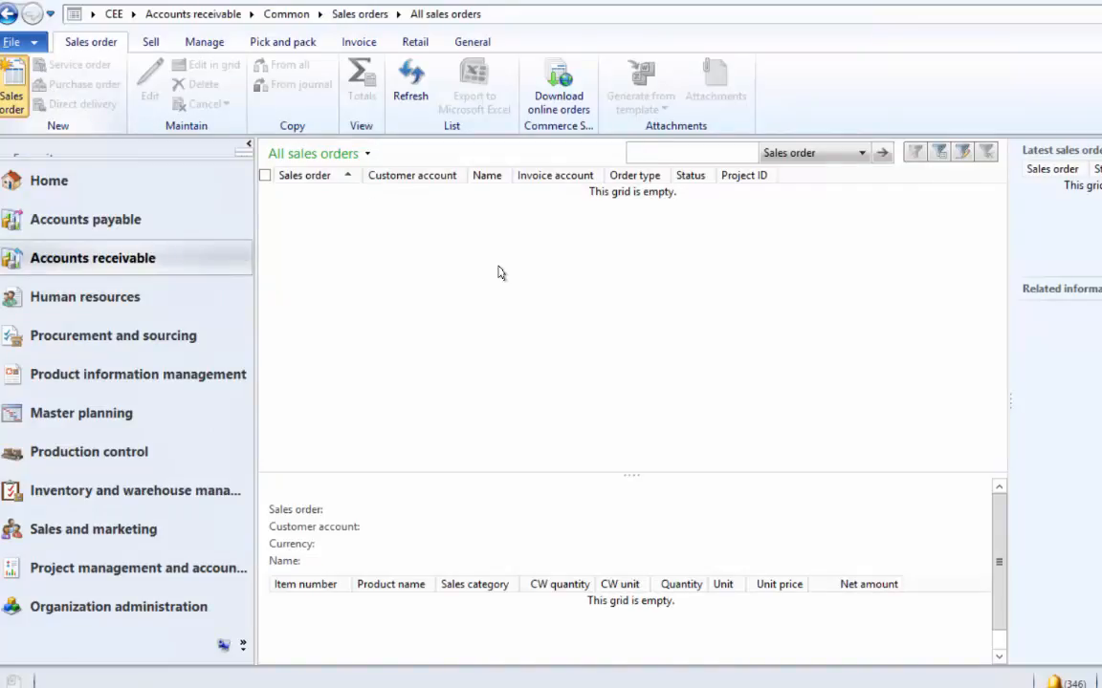
pyautogui.hotkey('ctrl', 'n')
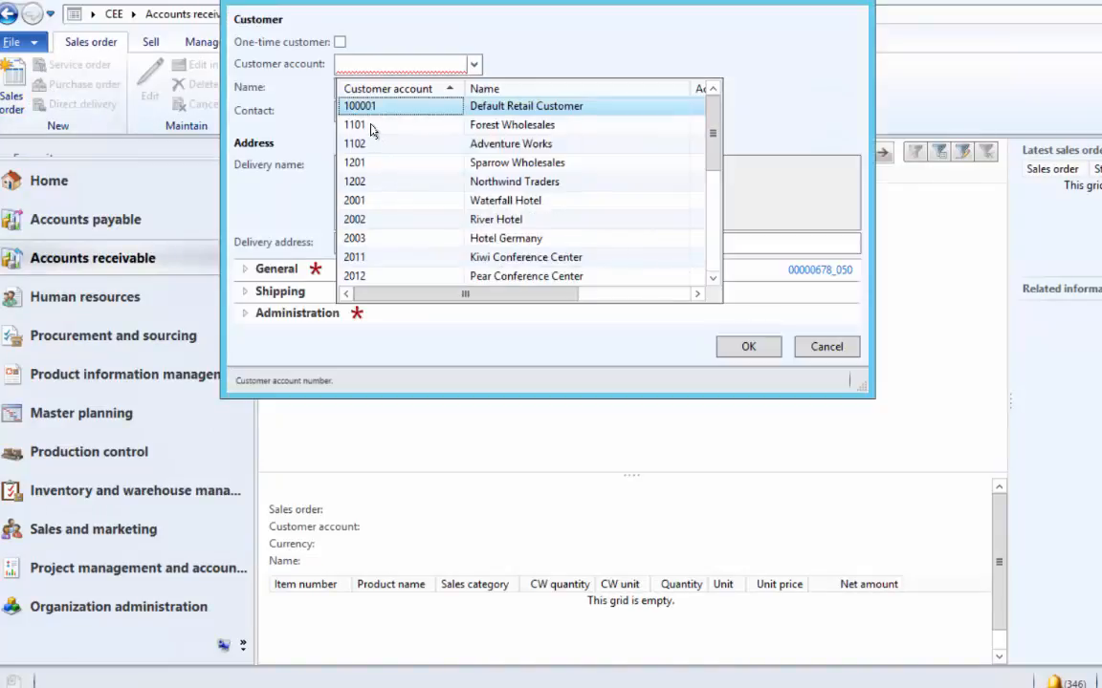
pyautogui.click(371, 125)
pyautogui.click(744, 347)
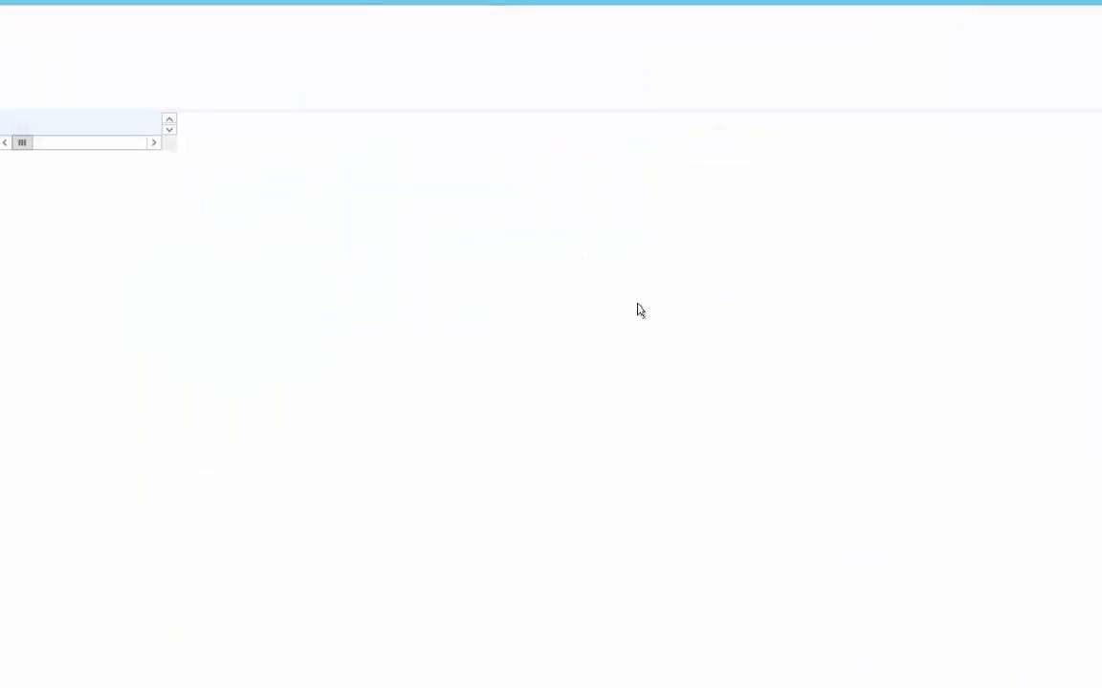
pyautogui.click(214, 239)
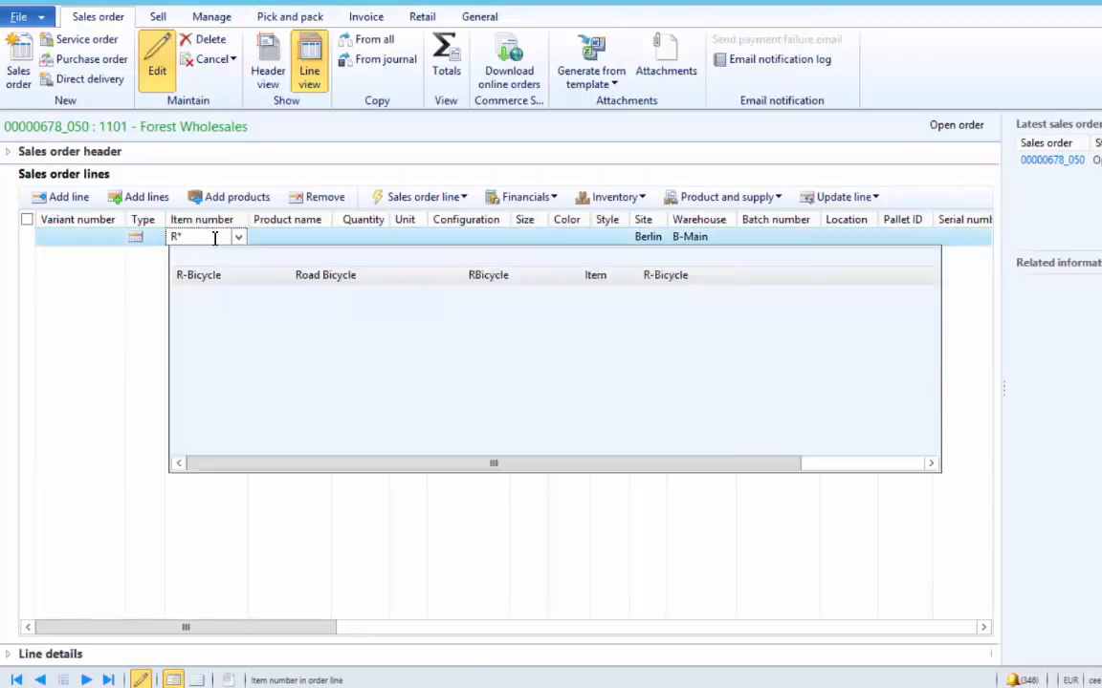
pyautogui.click(218, 278)
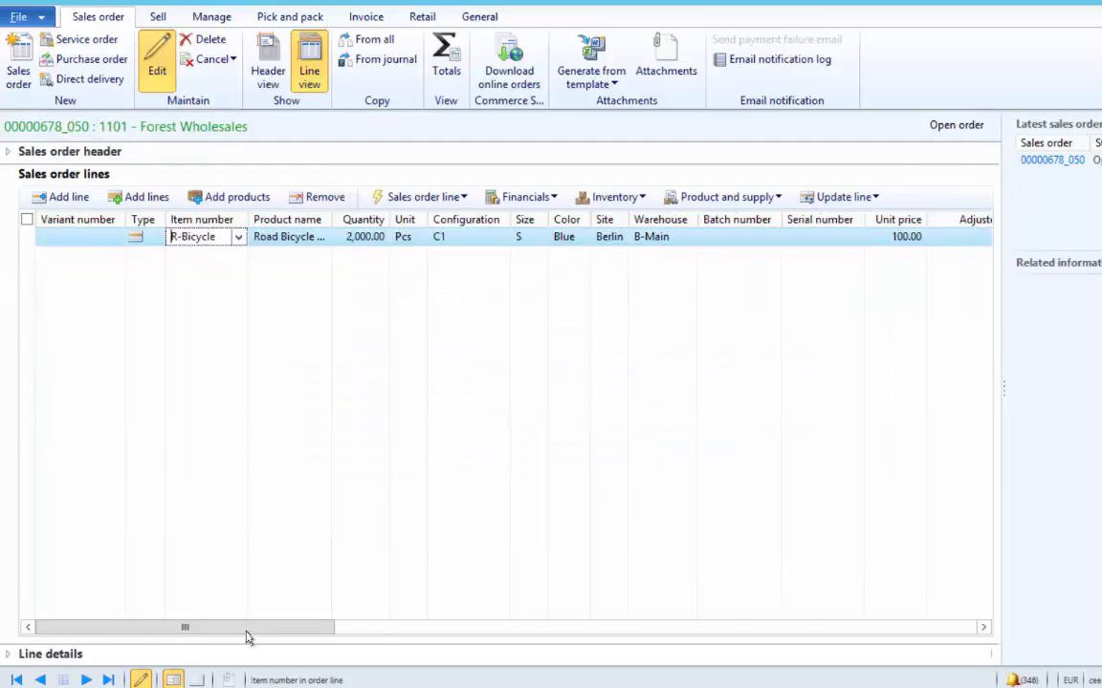
pyautogui.moveTo(248, 636); pyautogui.dragTo(422, 511)
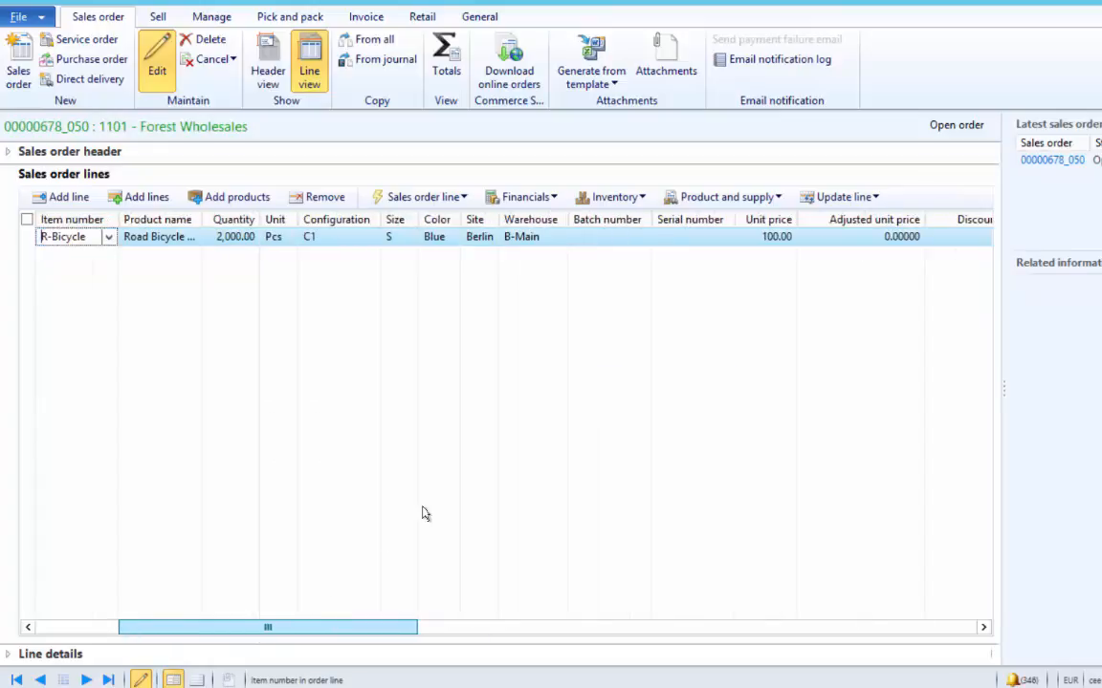
# - Set the R-Bicycle line quantity to 1, declining the 100-piece minimum
pyautogui.click(221, 236)
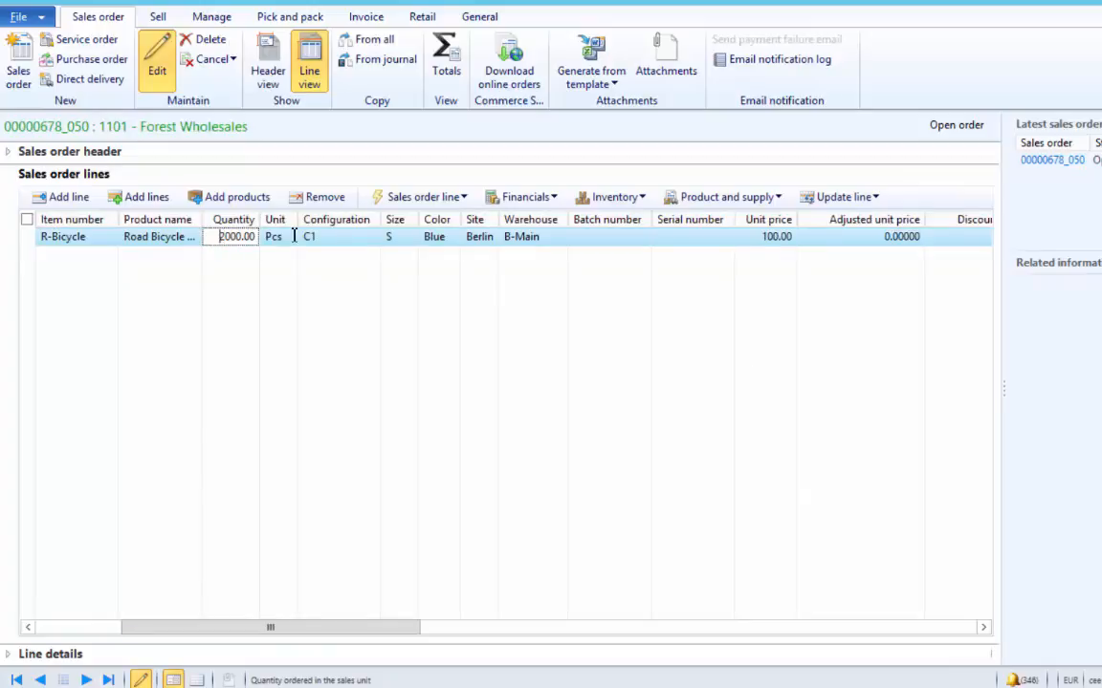
pyautogui.moveTo(221, 236); pyautogui.dragTo(266, 237)
pyautogui.write('1')
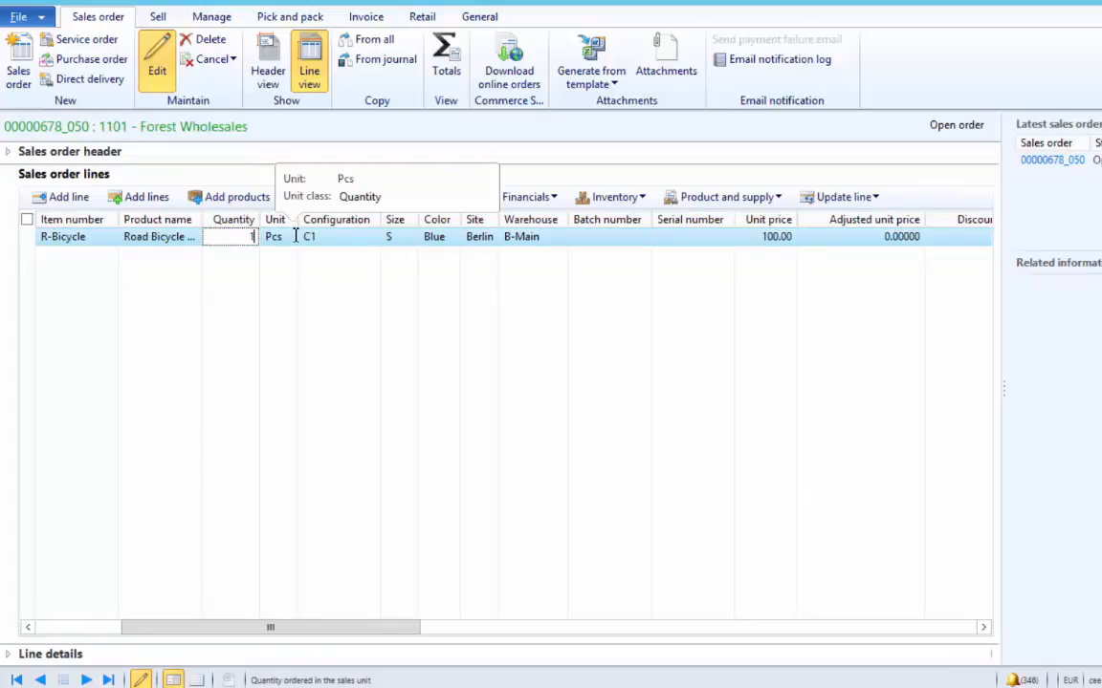
pyautogui.press('Tab')
pyautogui.click(650, 425)
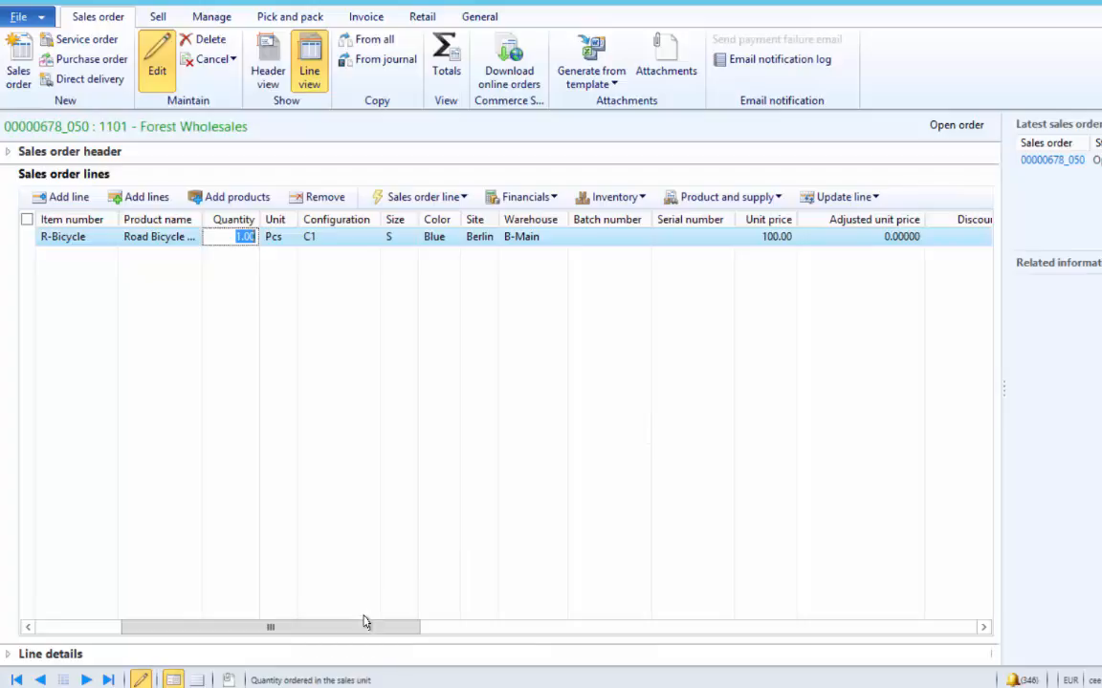
pyautogui.moveTo(364, 627); pyautogui.dragTo(614, 610)
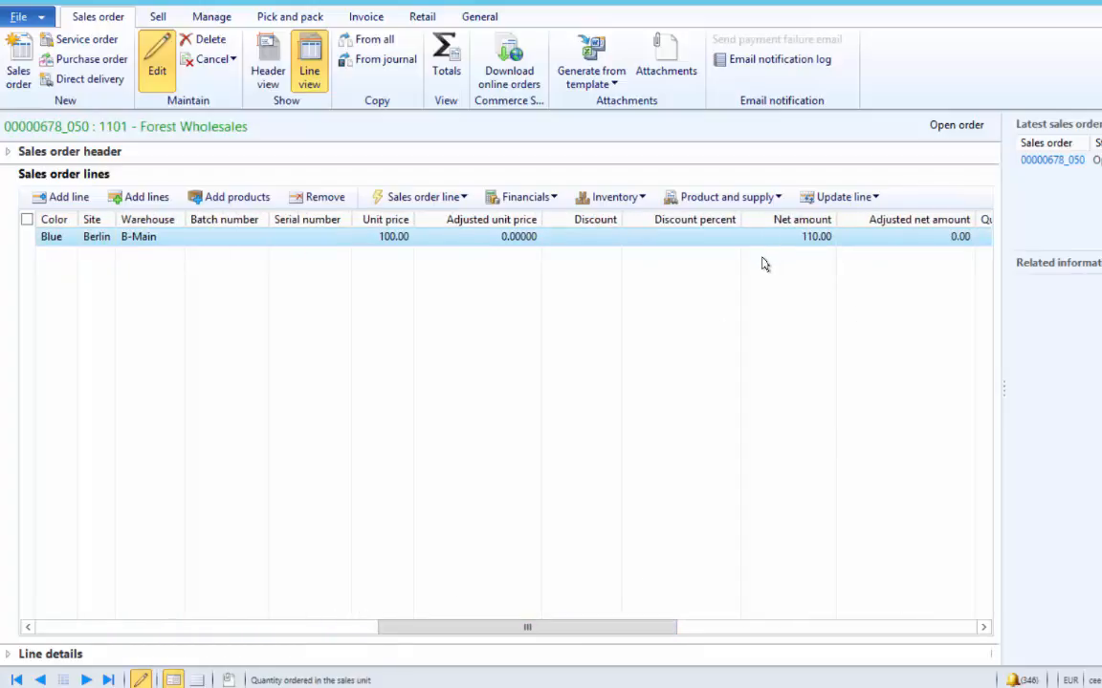
# - Change the line quantity to 2, again keeping it below the minimum, and review the net amount
pyautogui.click(321, 631)
pyautogui.click(357, 246)
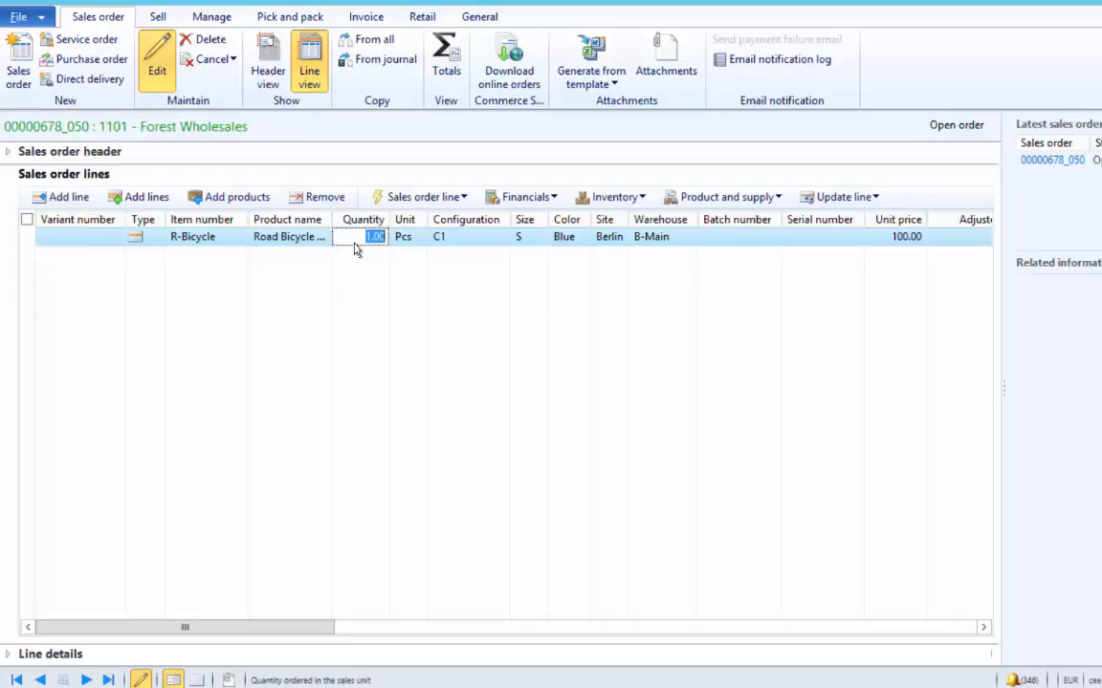
pyautogui.write('2')
pyautogui.press('Tab')
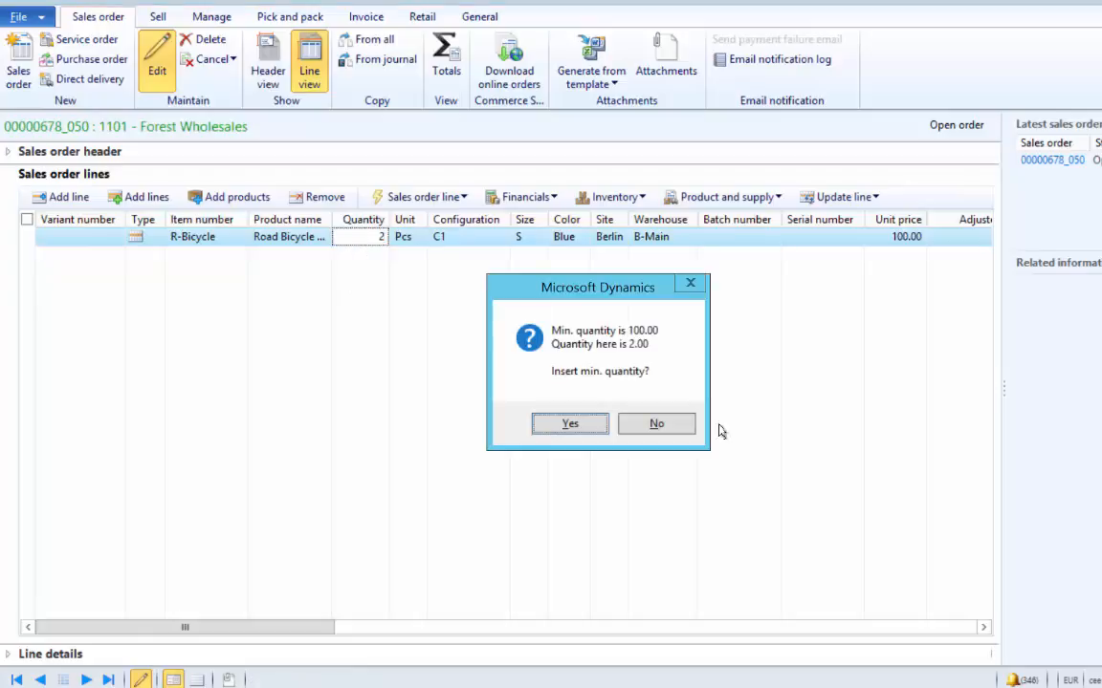
pyautogui.click(685, 426)
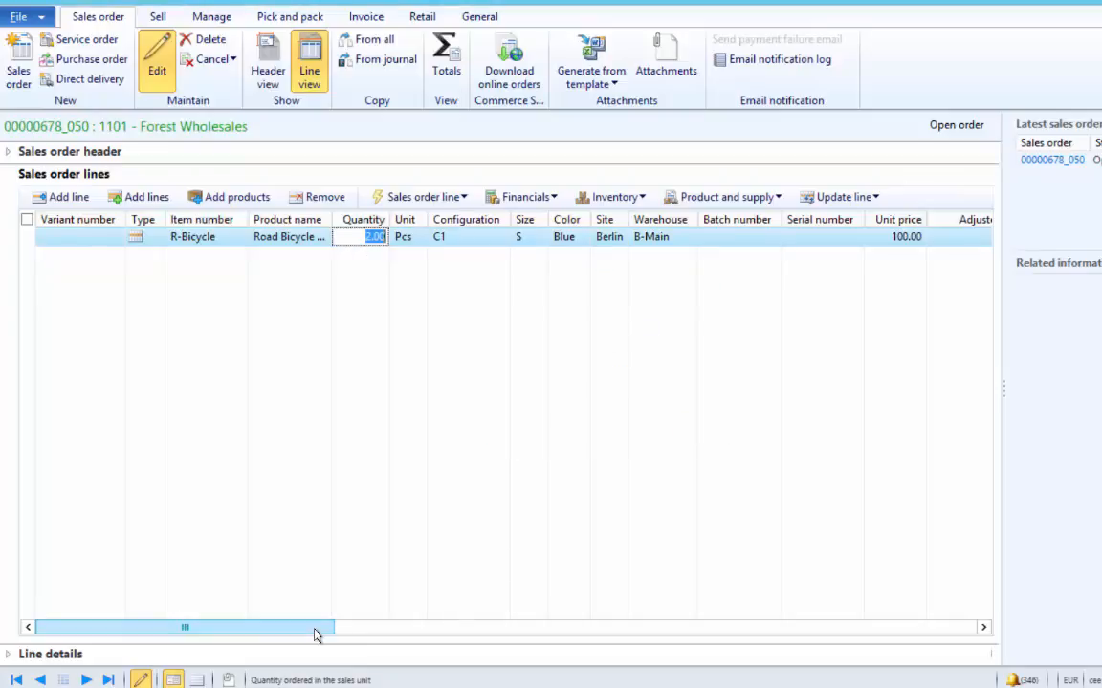
pyautogui.moveTo(320, 627); pyautogui.dragTo(659, 585)
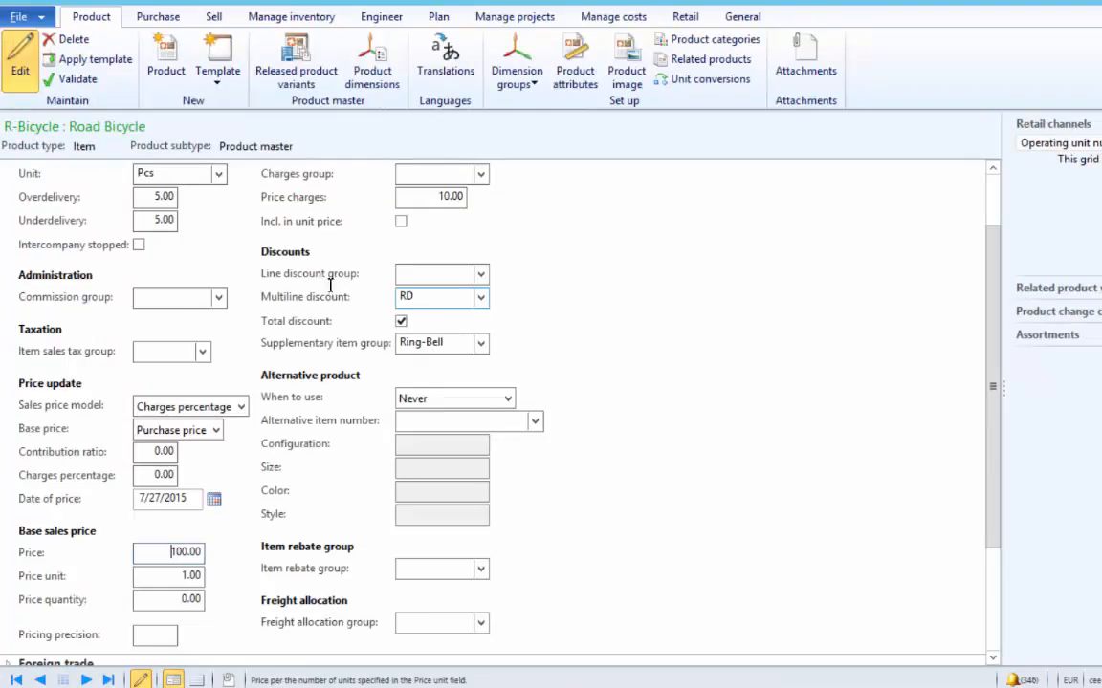
# - Tick Incl. in unit price for the 10.00 price charges and set Price quantity to 2.00
pyautogui.click(401, 222)
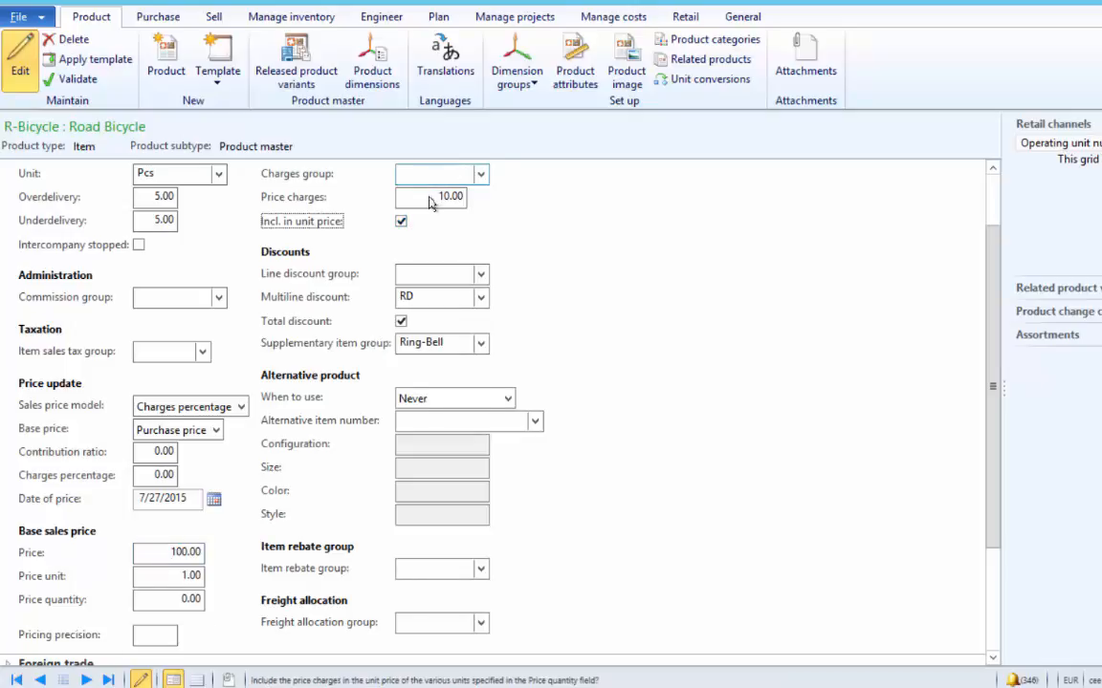
pyautogui.click(431, 198)
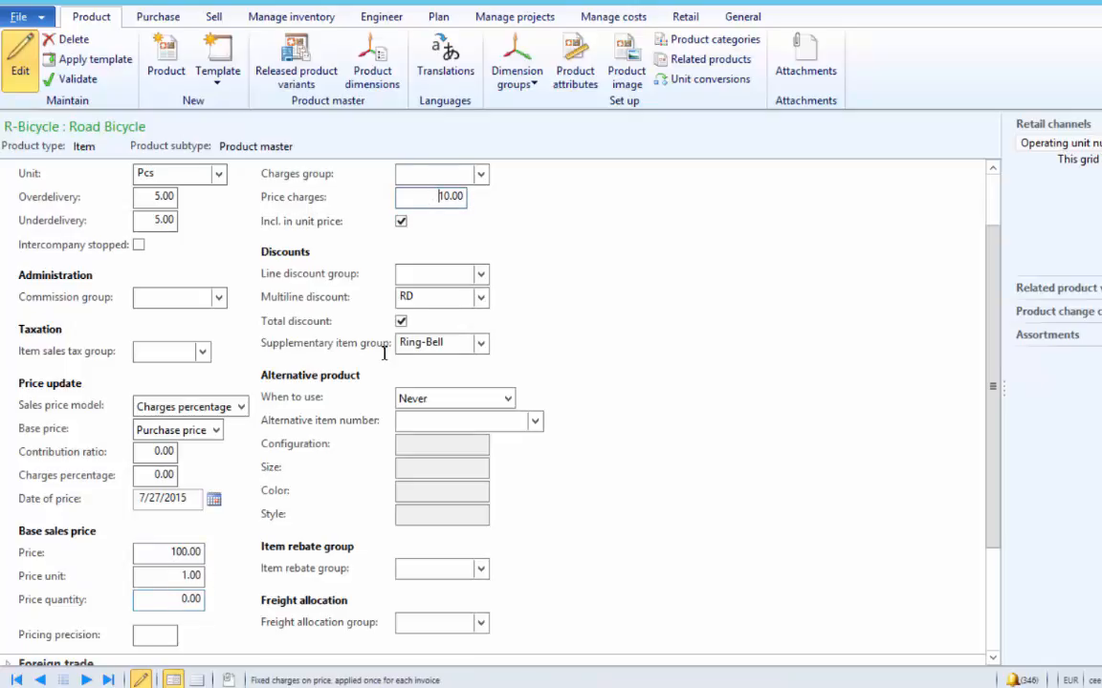
pyautogui.click(170, 602)
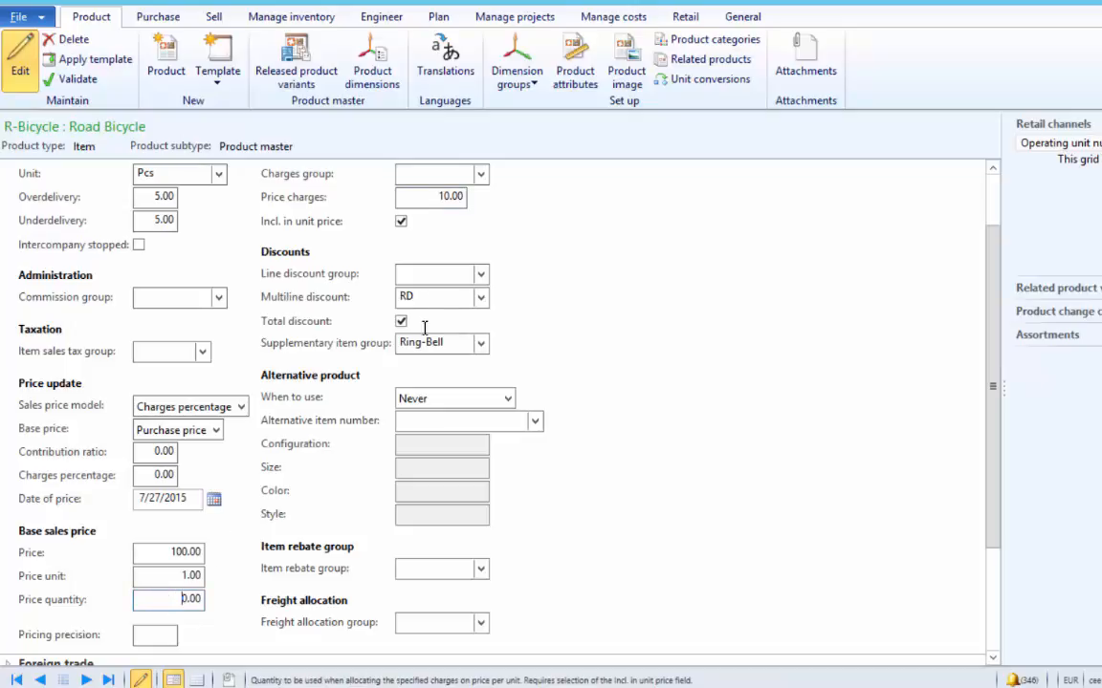
pyautogui.doubleClick(176, 599)
pyautogui.click(436, 198)
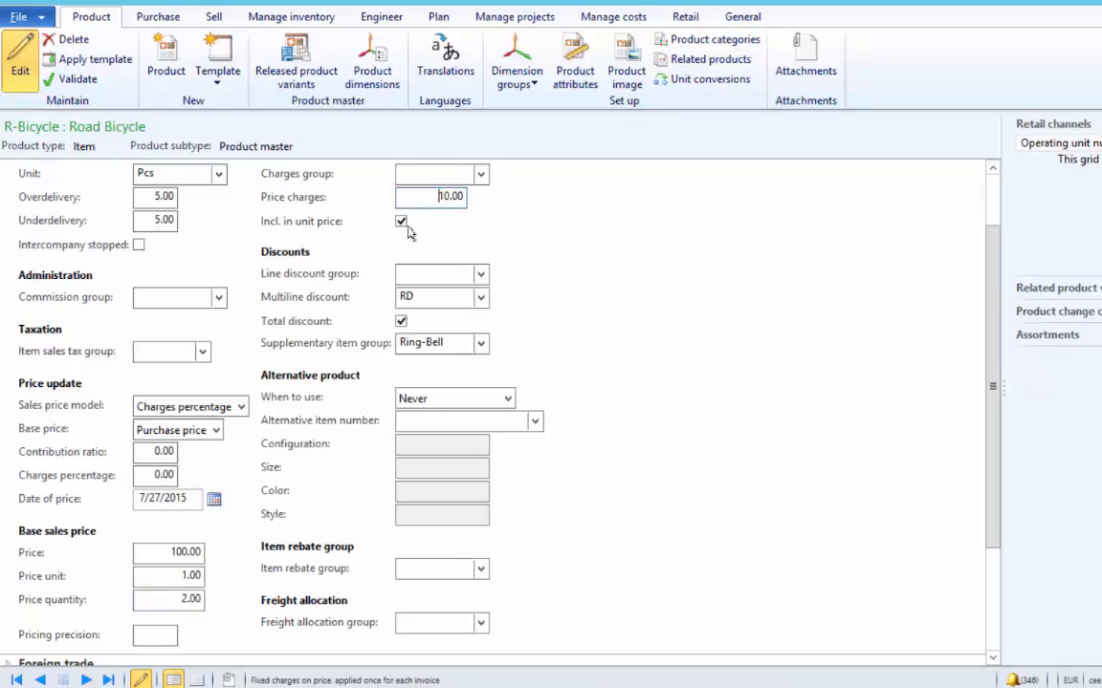
pyautogui.click(399, 220)
# - Delete the existing R-Bicycle sales order line
pyautogui.click(171, 604)
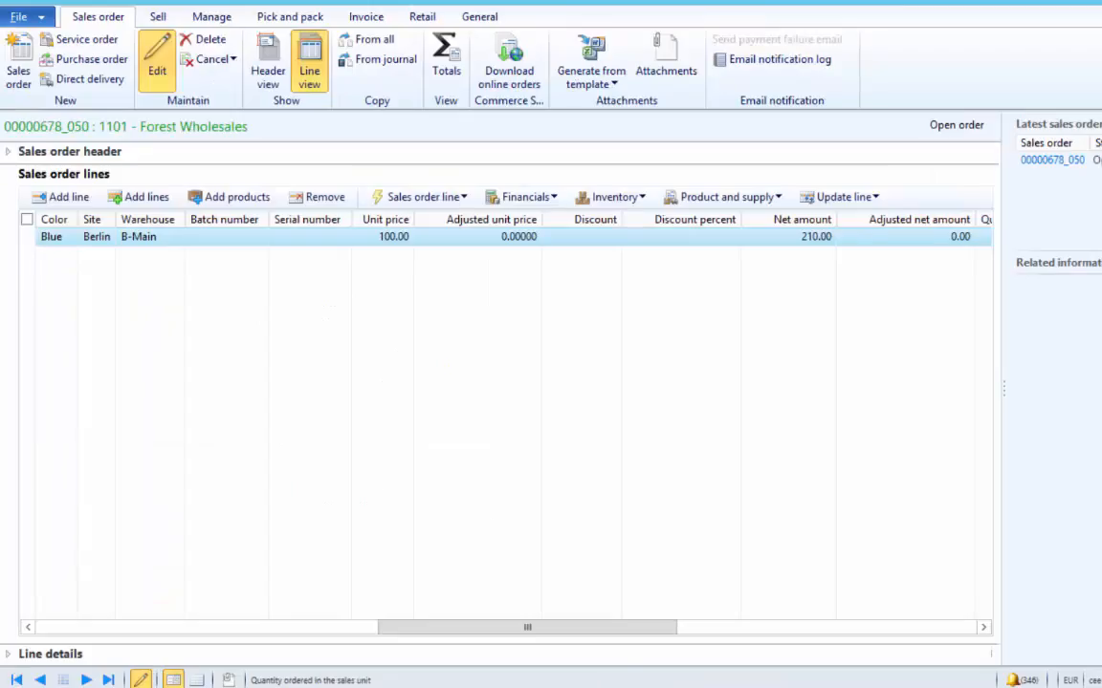
pyautogui.click(323, 196)
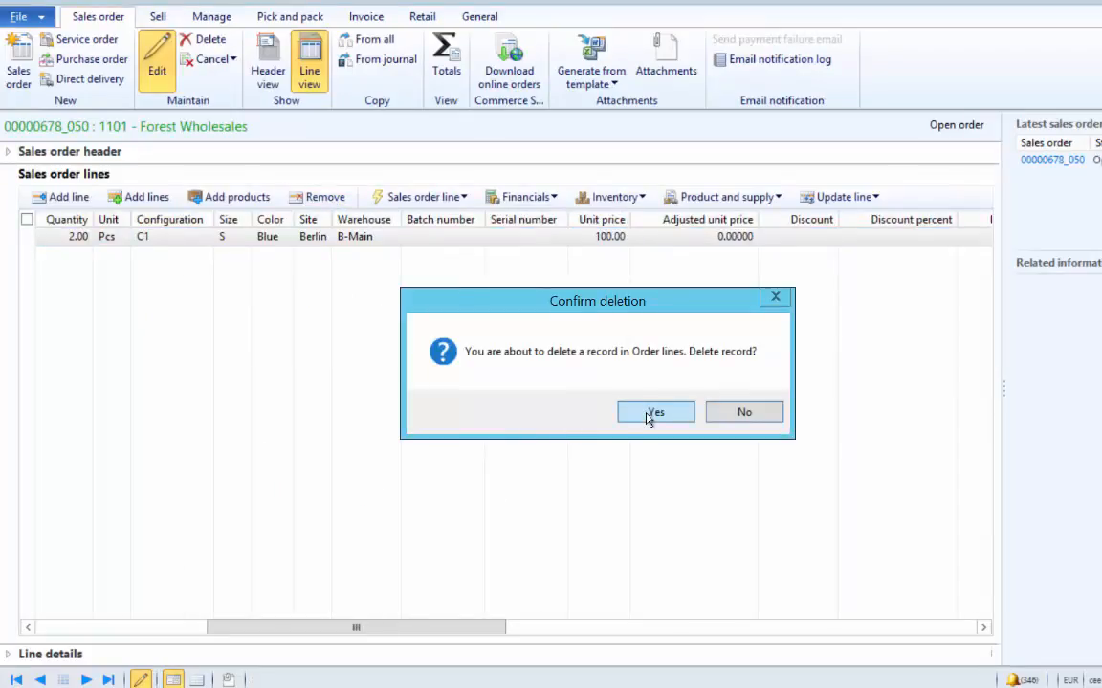
pyautogui.click(654, 412)
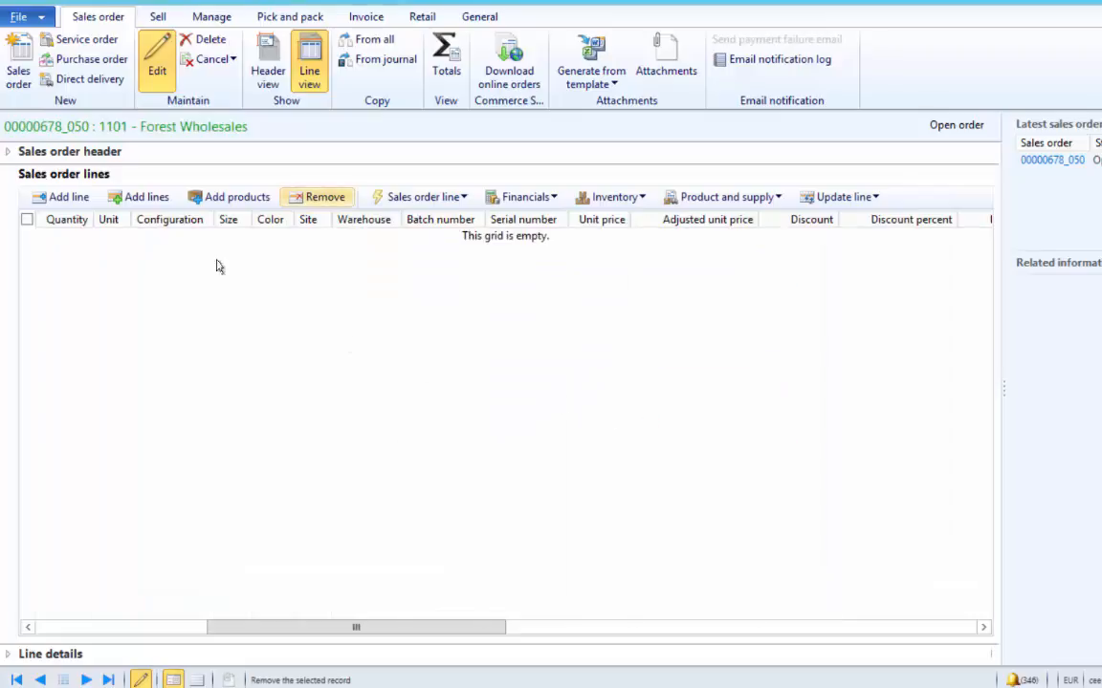
# - Add a new R-Bicycle line with quantity 2, declining the minimum-quantity prompt
pyautogui.click(68, 197)
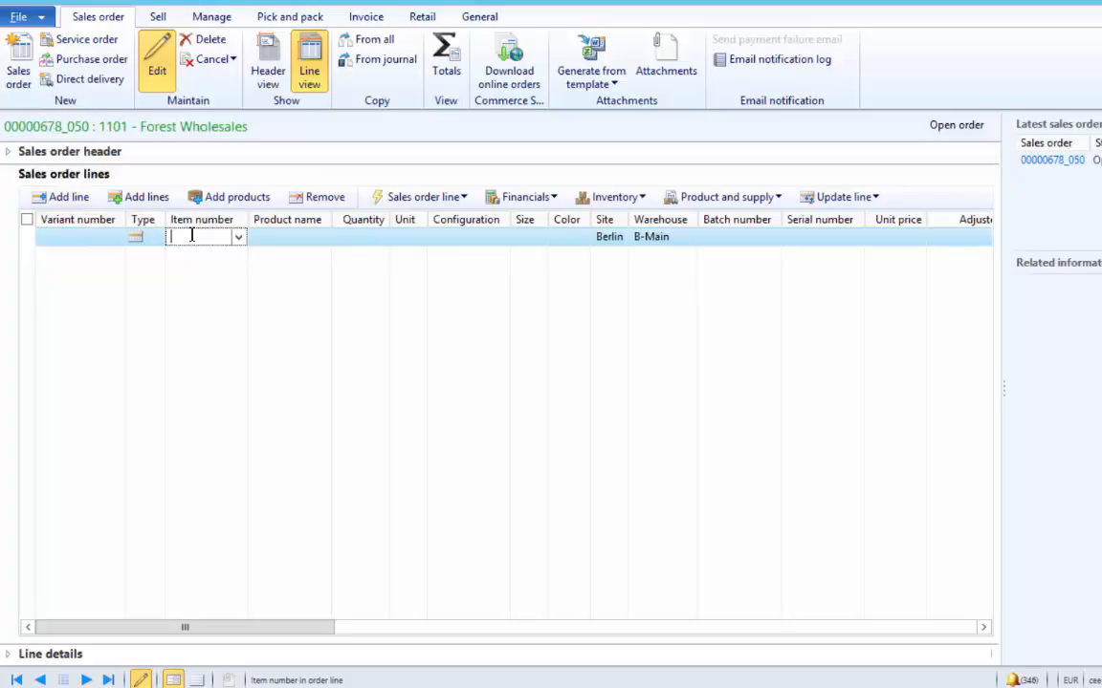
pyautogui.write('r-Bicycle')
pyautogui.press('Tab')
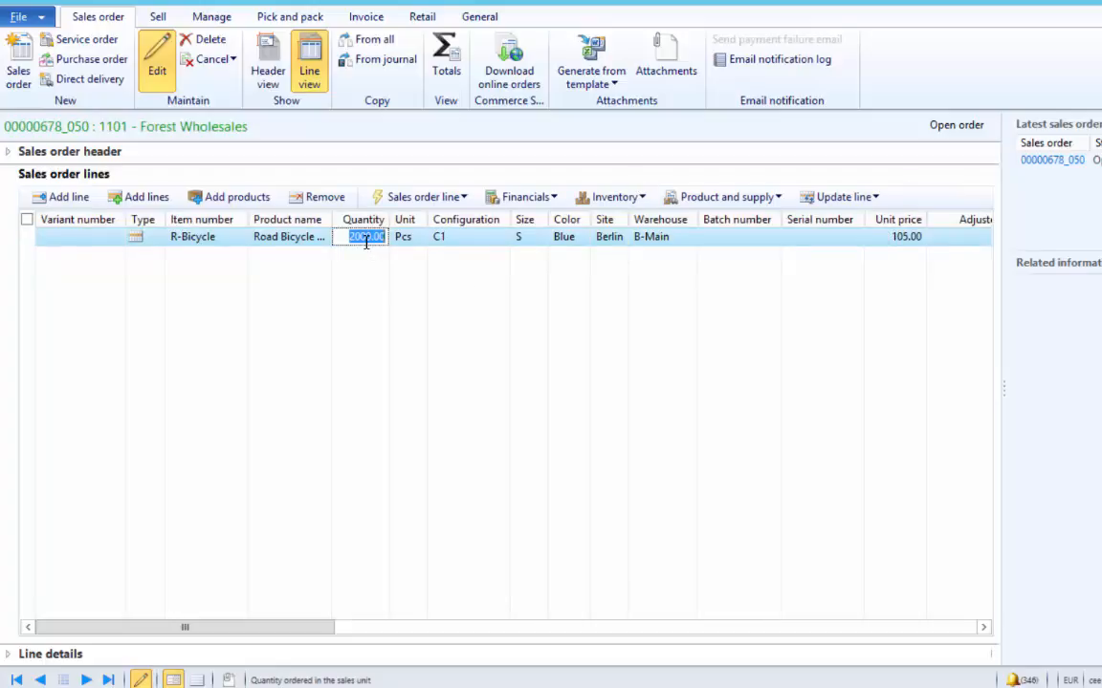
pyautogui.write('2')
pyautogui.press('Return')
pyautogui.click(659, 423)
# - Change the quantity to 3 below the minimum, giving unit price 105.00 and net 315.00
pyautogui.moveTo(302, 628); pyautogui.dragTo(311, 558)
pyautogui.write('3')
pyautogui.click(298, 426)
pyautogui.click(662, 428)
pyautogui.moveTo(330, 627); pyautogui.dragTo(649, 563)
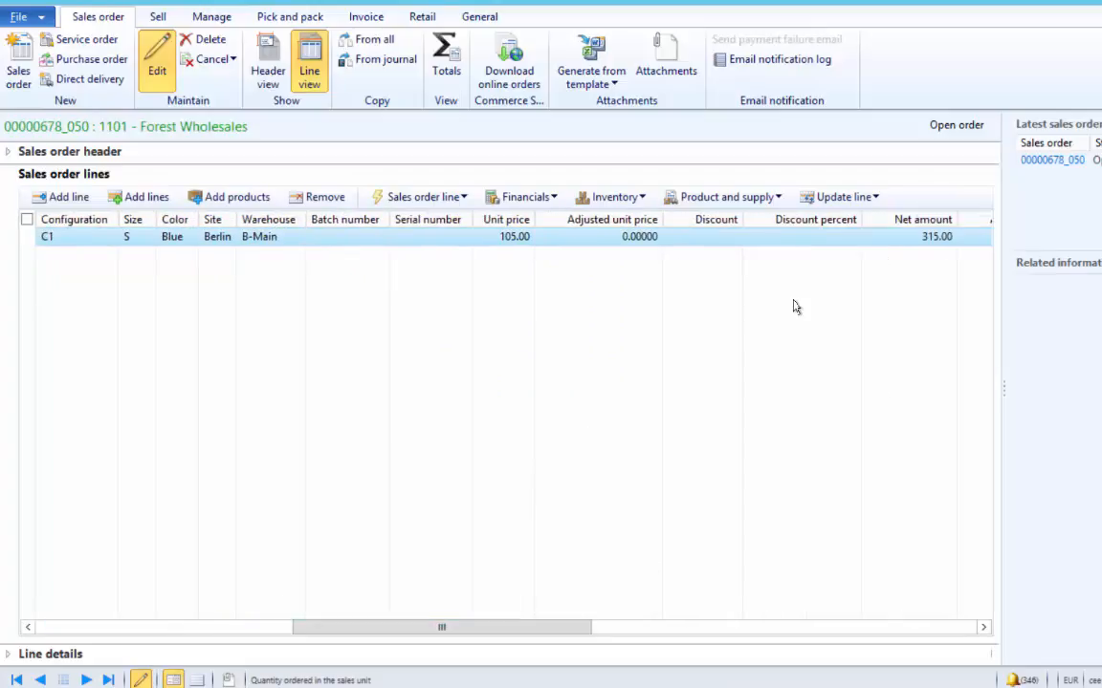
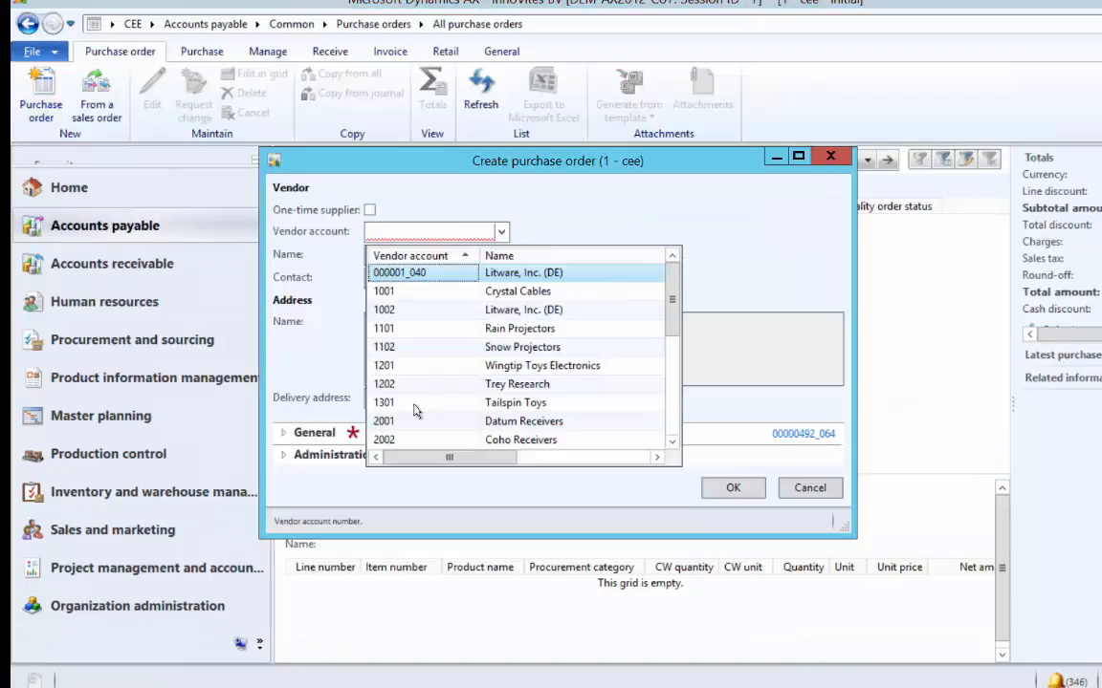
# - Create the Tailspin Toys order with an R-Bicycle line: C1/S/Blue, warehouse R-Main, 1.00 Pcs
pyautogui.click(418, 403)
pyautogui.click(731, 488)
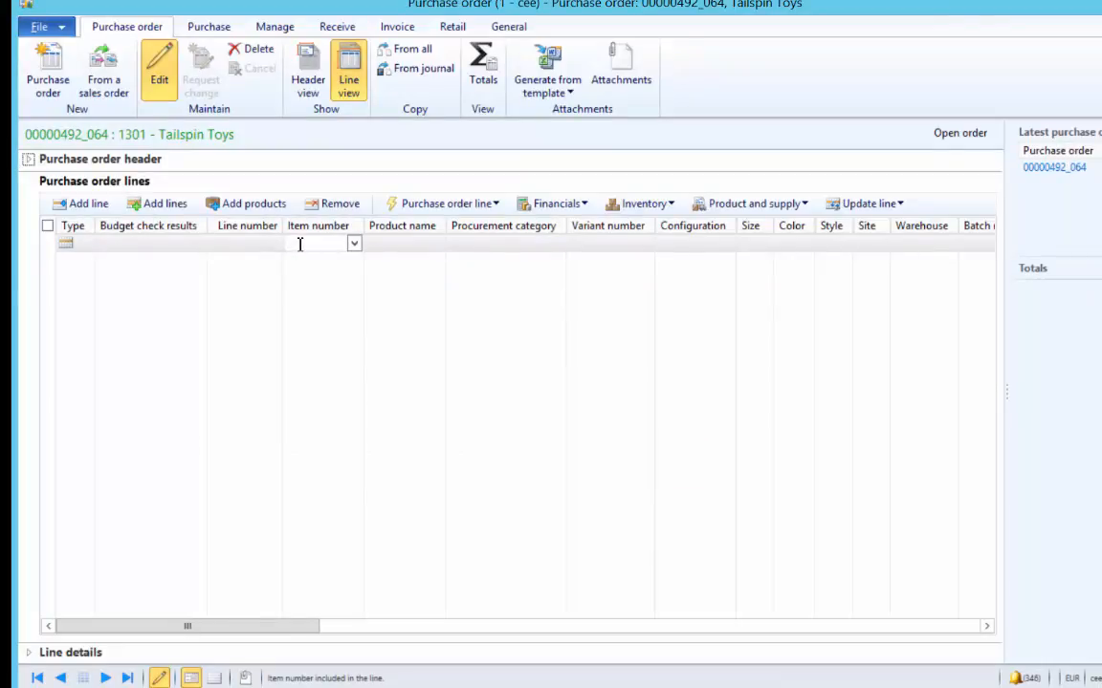
pyautogui.click(299, 244)
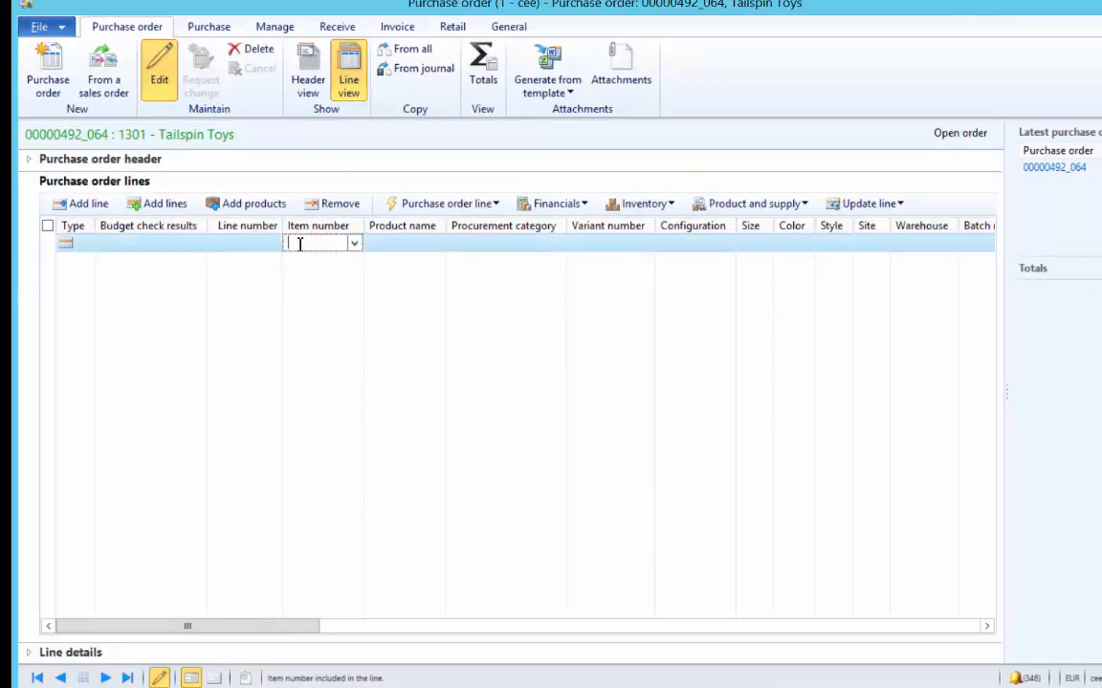
pyautogui.write('R')
pyautogui.press('Tab')
pyautogui.press('Tab')
pyautogui.press('Tab')
pyautogui.press('Tab')
pyautogui.press('Tab')
pyautogui.press('Tab')
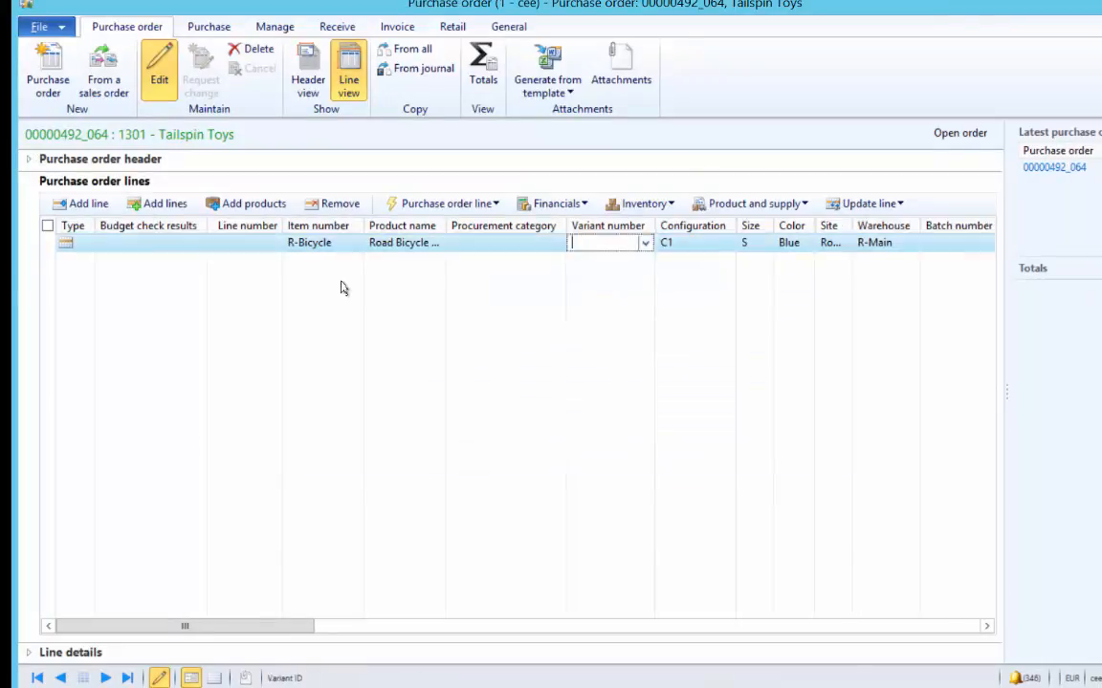
pyautogui.press('Tab')
pyautogui.press('Tab')
pyautogui.press('Tab')
pyautogui.press('Tab')
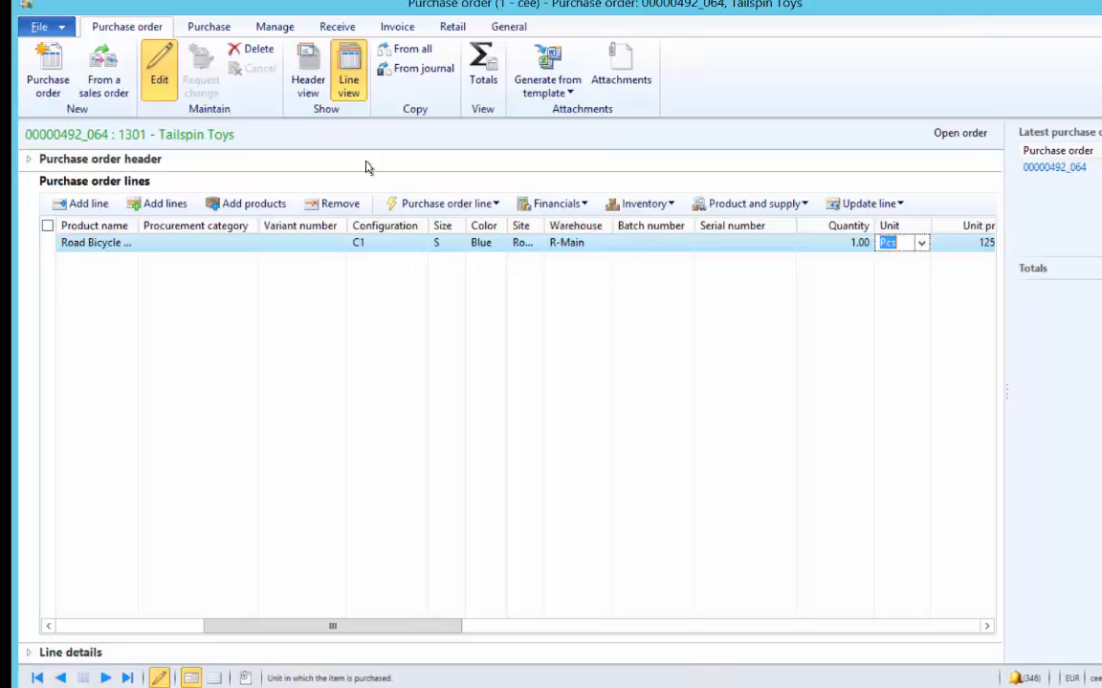
# - Add order charge code 100 Packaging in the Fixed category with value 10.00 EUR
pyautogui.click(206, 27)
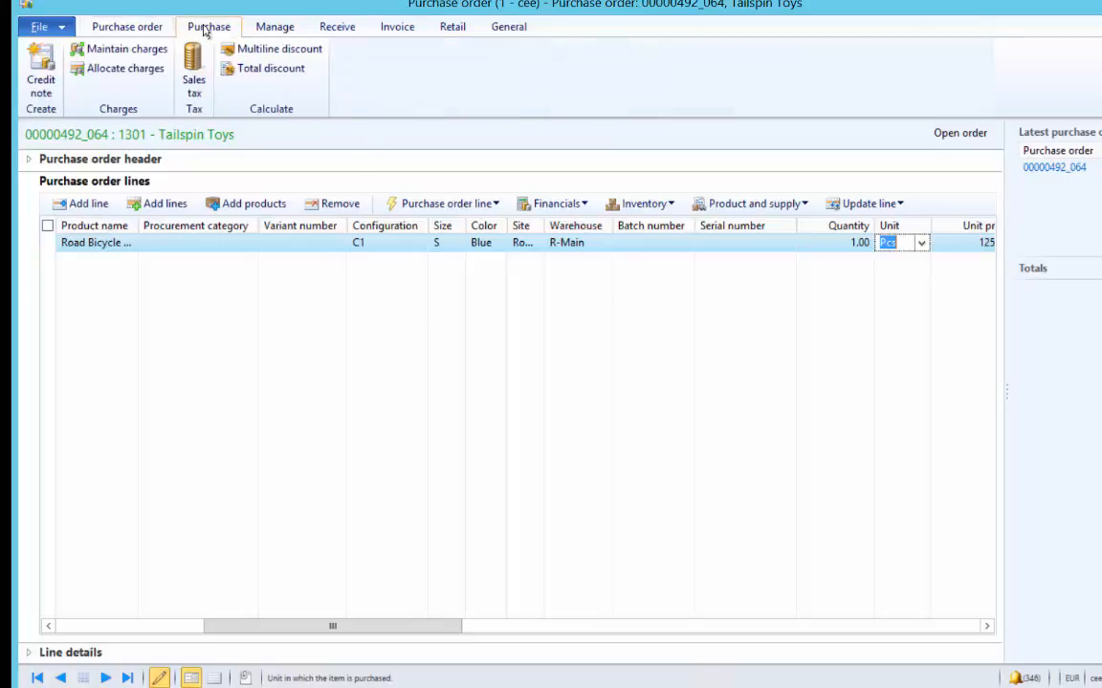
pyautogui.click(132, 49)
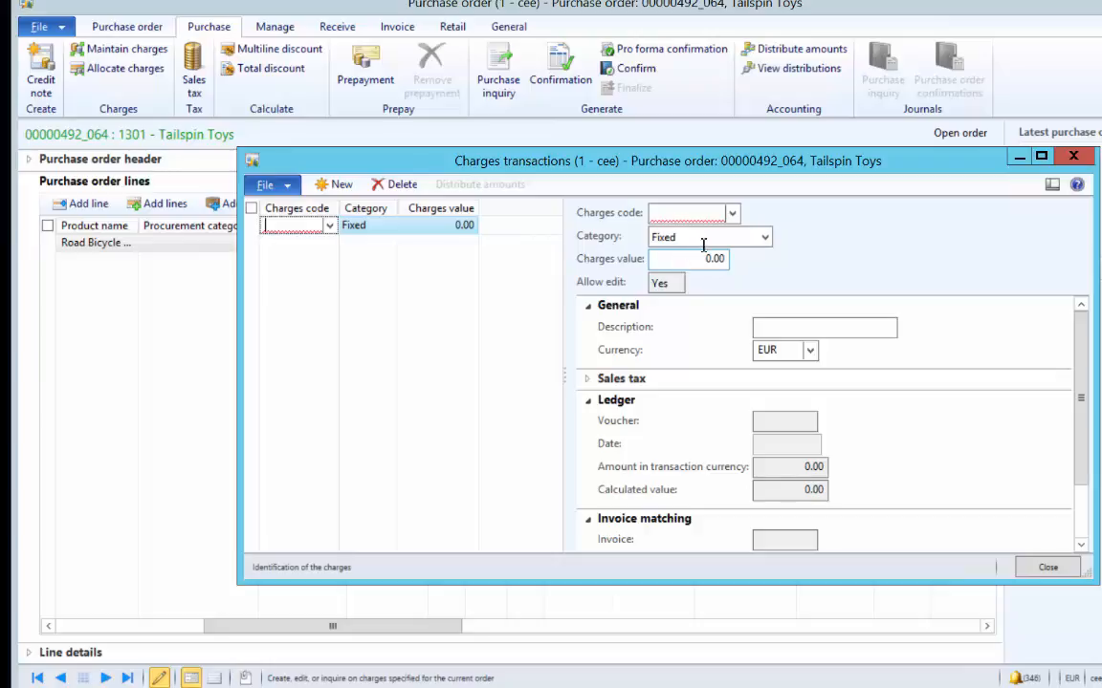
pyautogui.click(732, 214)
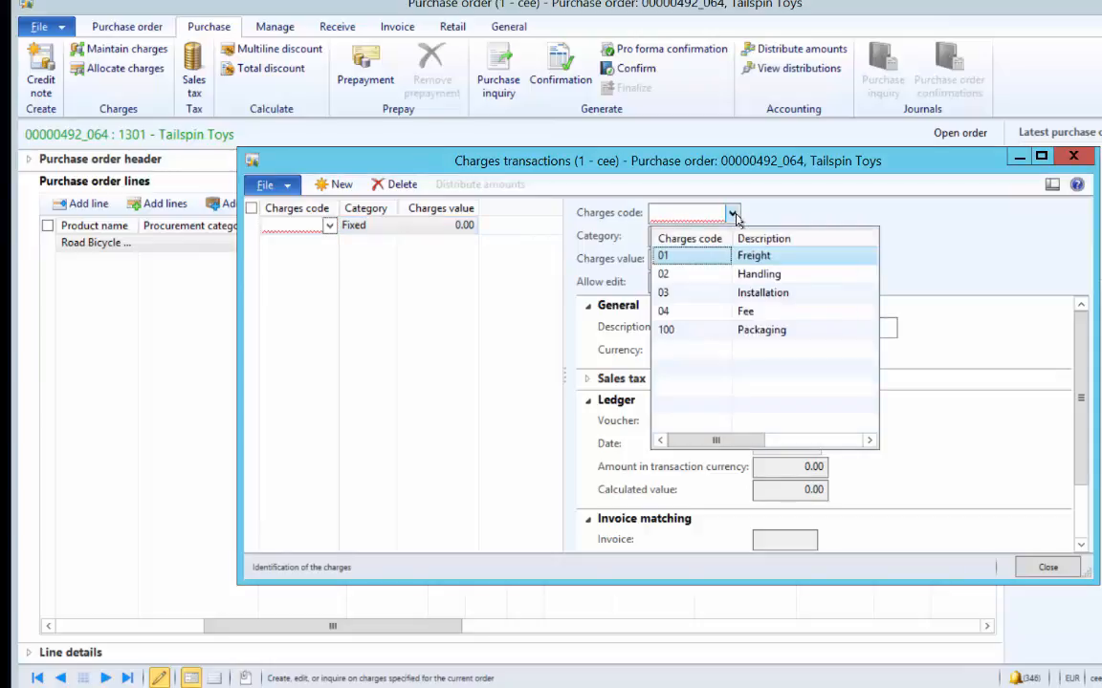
pyautogui.click(697, 331)
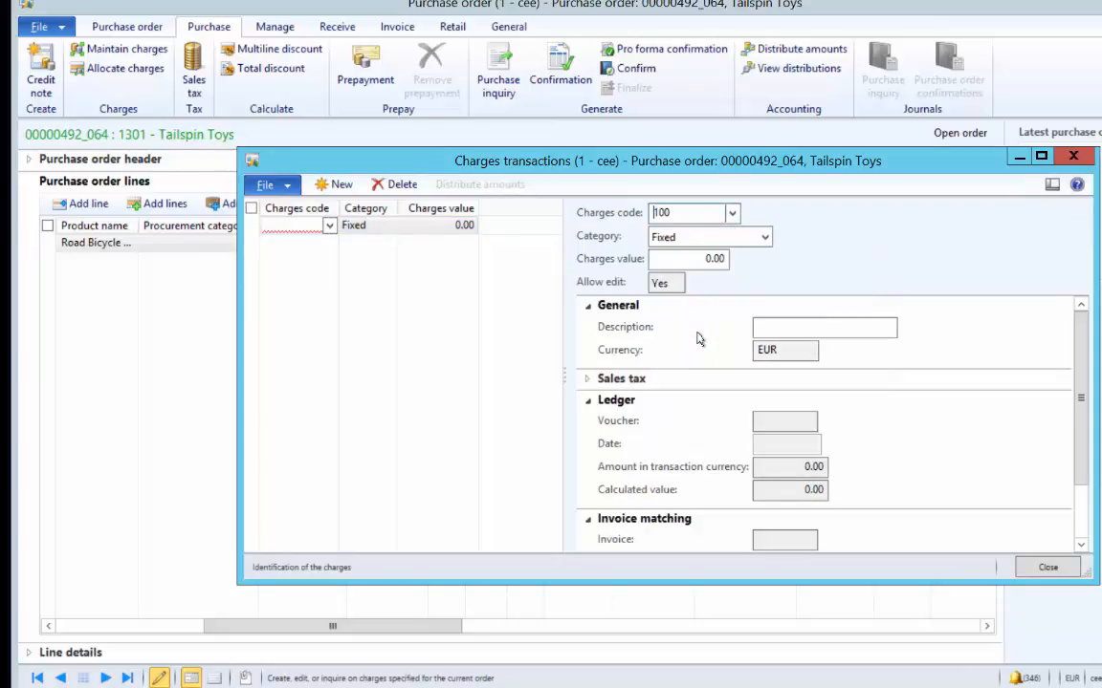
pyautogui.click(765, 239)
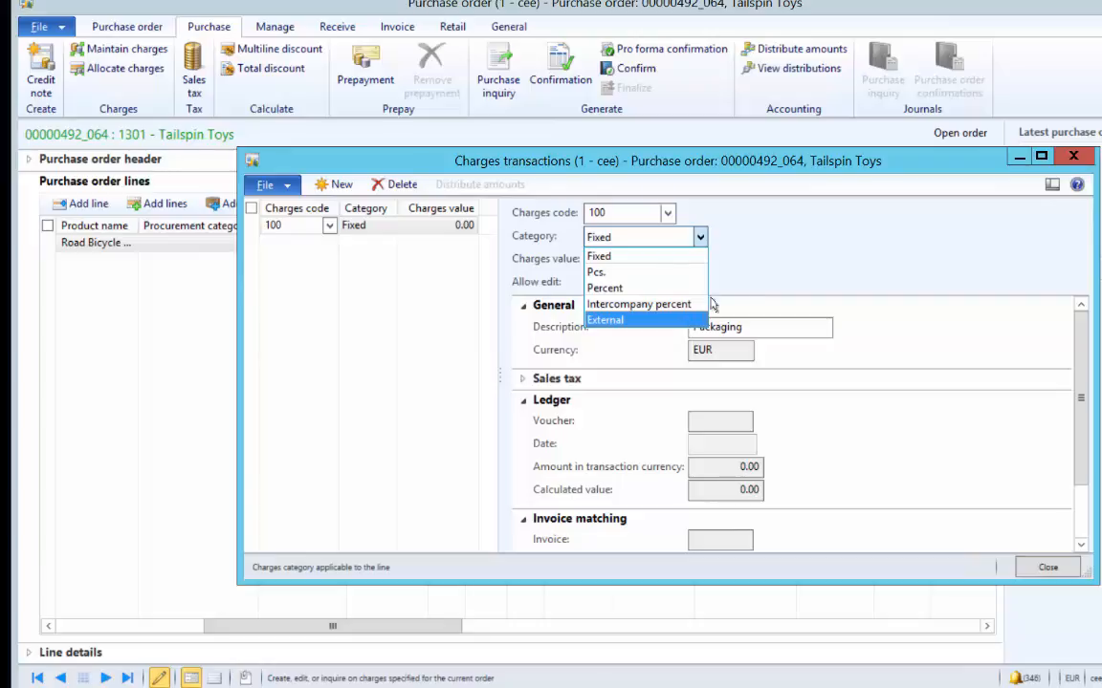
pyautogui.click(749, 277)
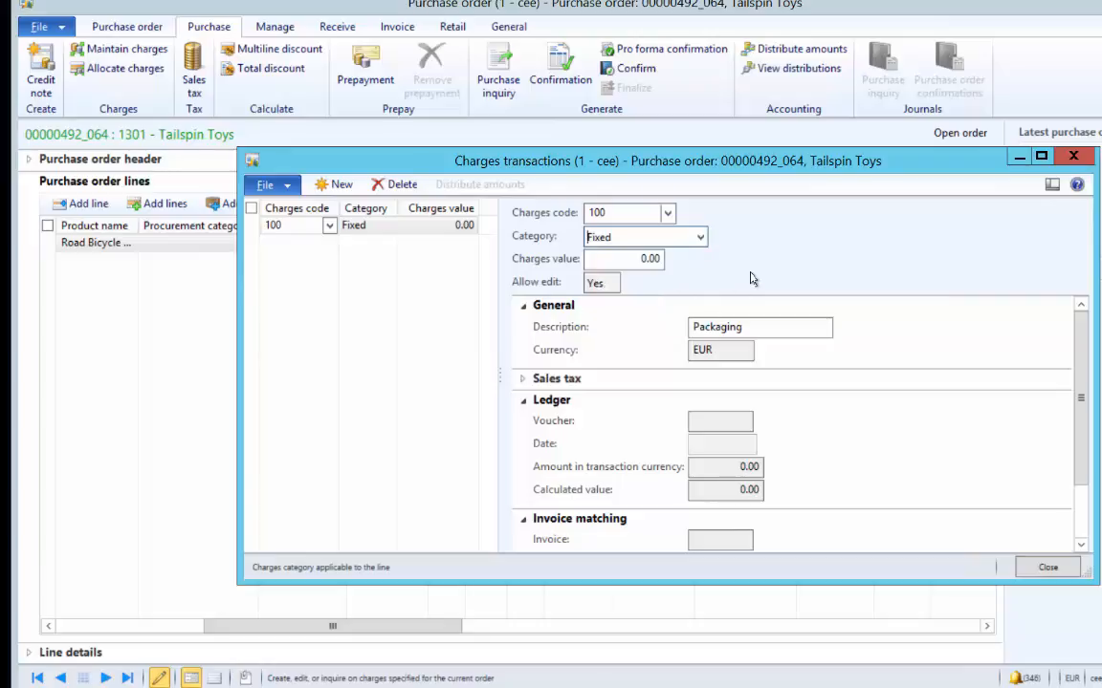
pyautogui.click(643, 260)
pyautogui.write('1')
pyautogui.hotkey('ctrl', 's')
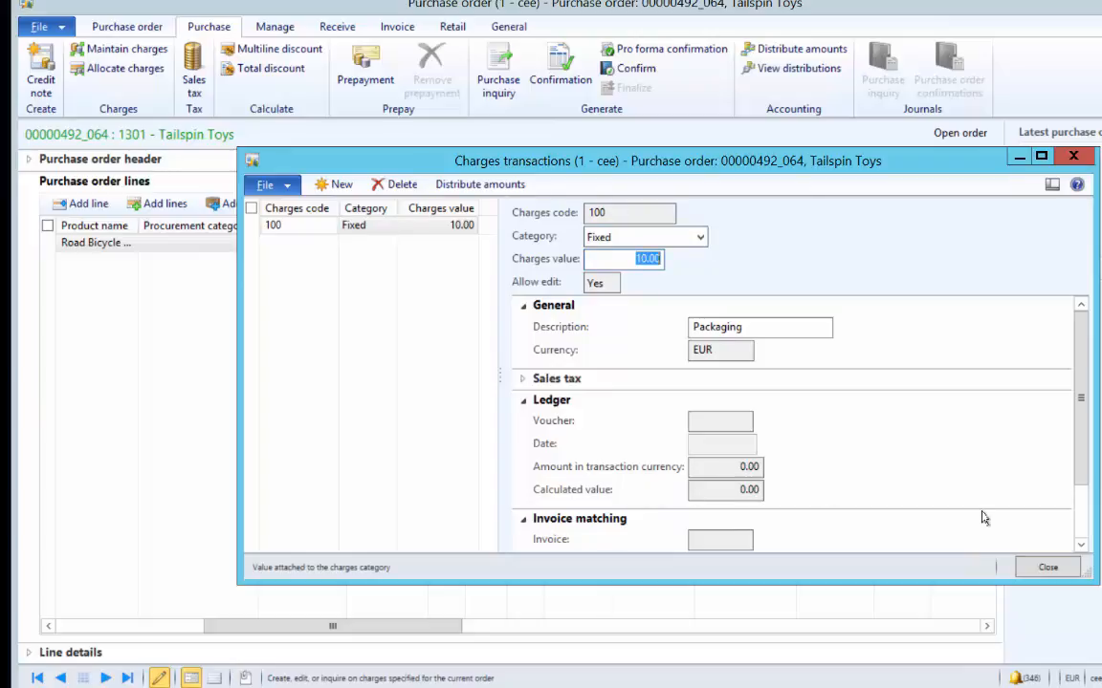
pyautogui.click(1047, 568)
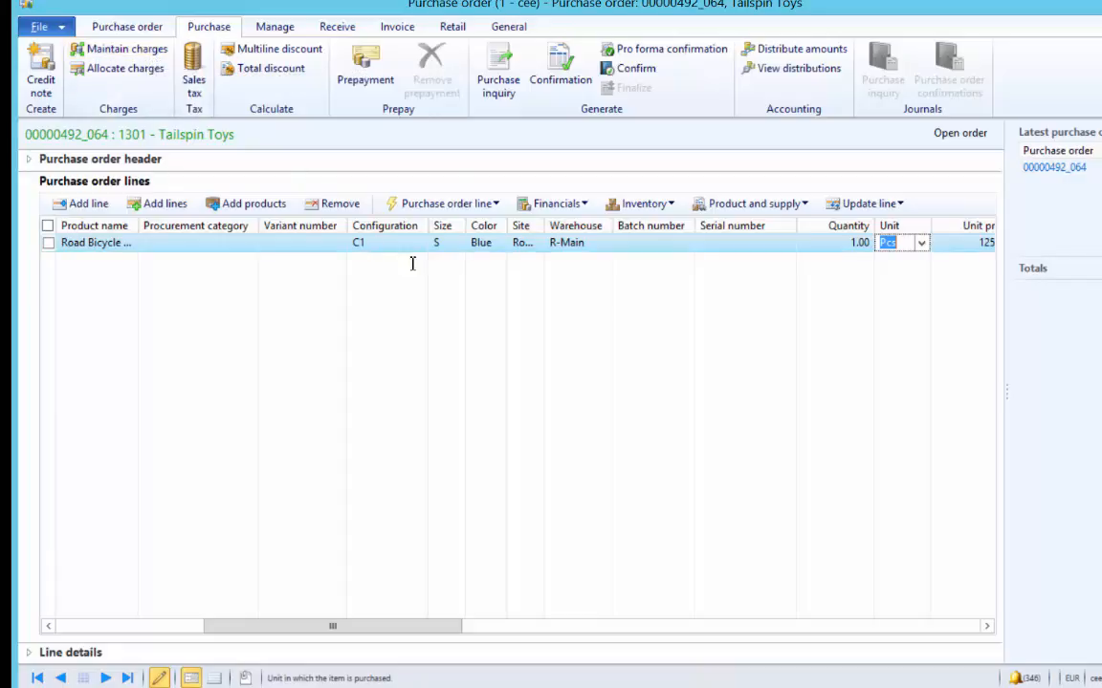
pyautogui.click(654, 243)
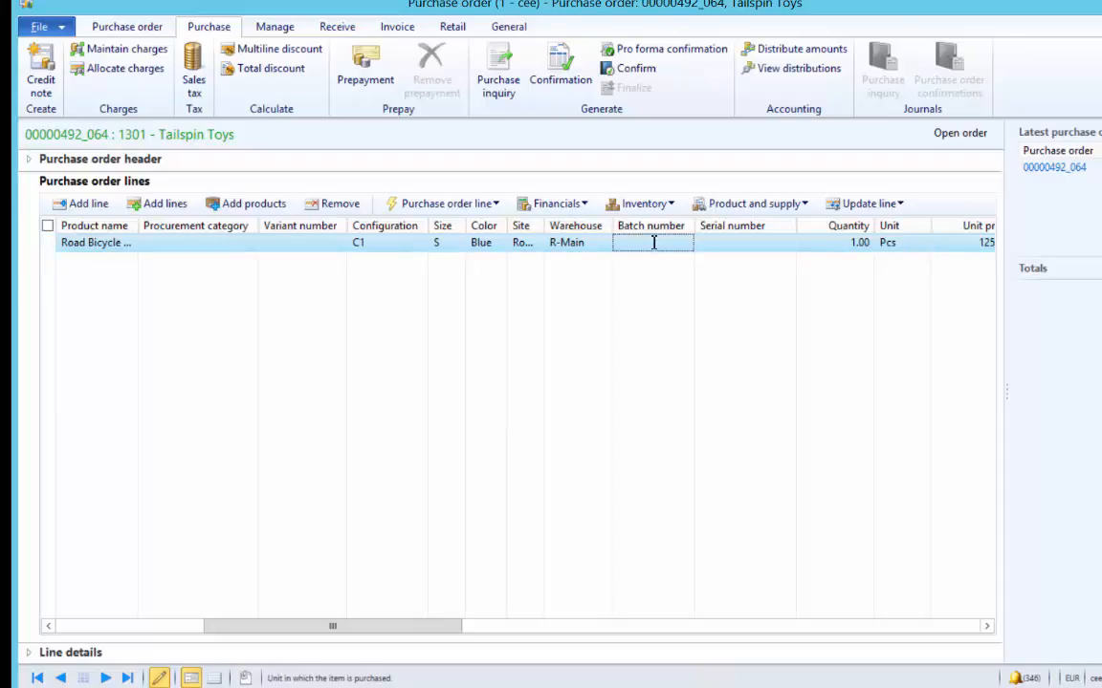
pyautogui.click(579, 210)
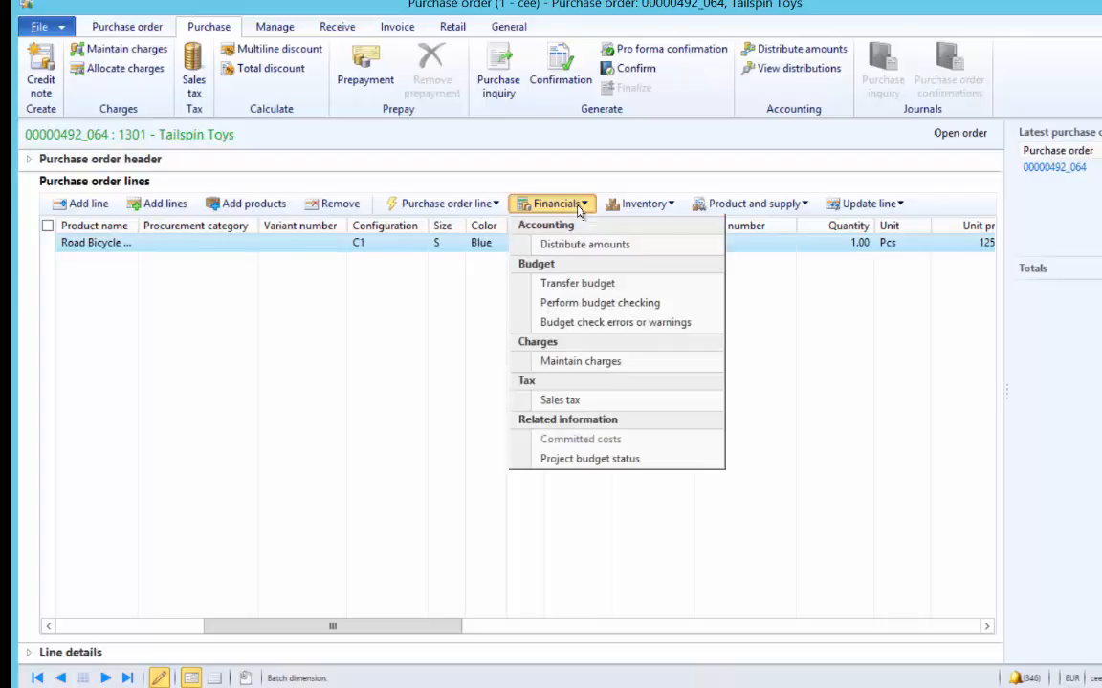
pyautogui.click(600, 363)
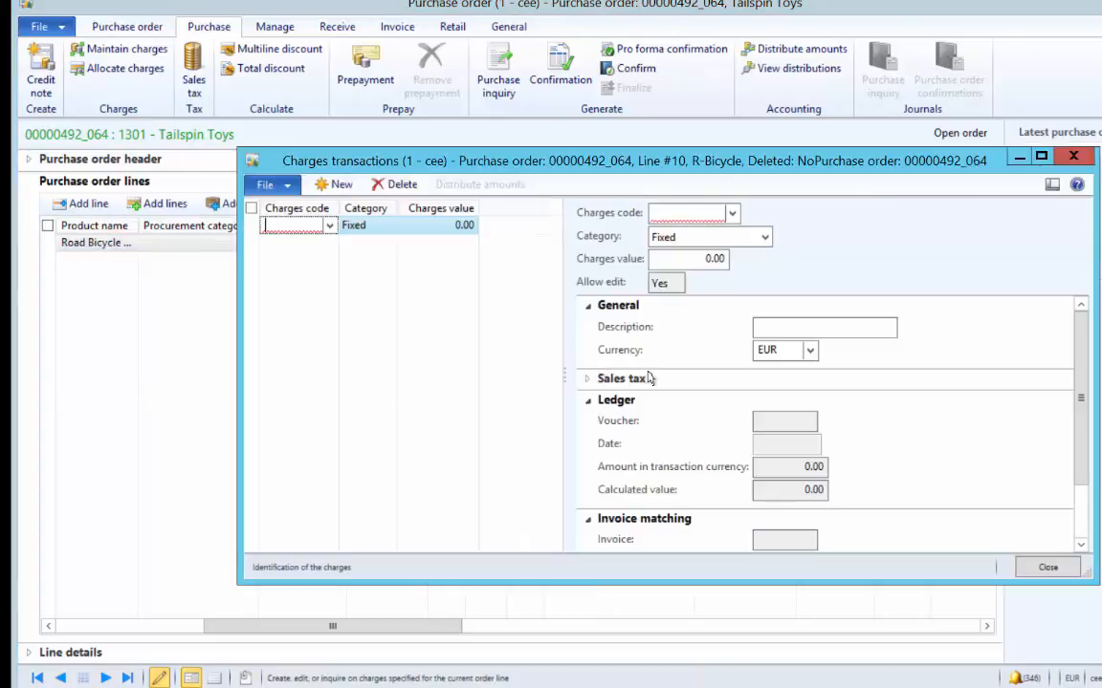
pyautogui.click(1048, 568)
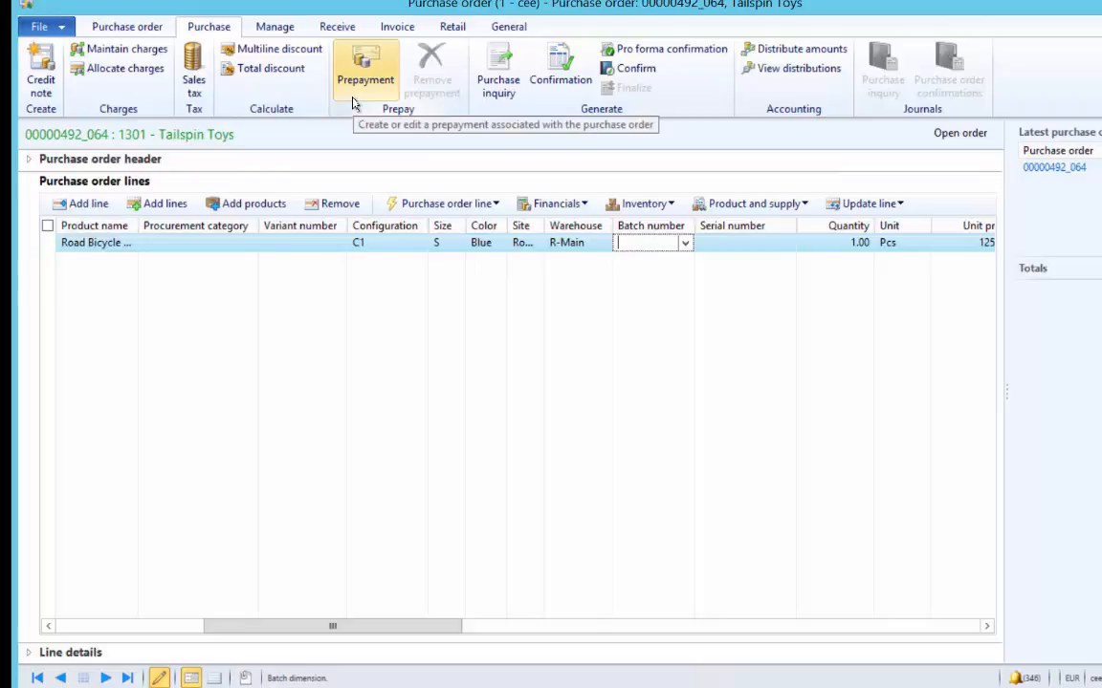
pyautogui.click(636, 69)
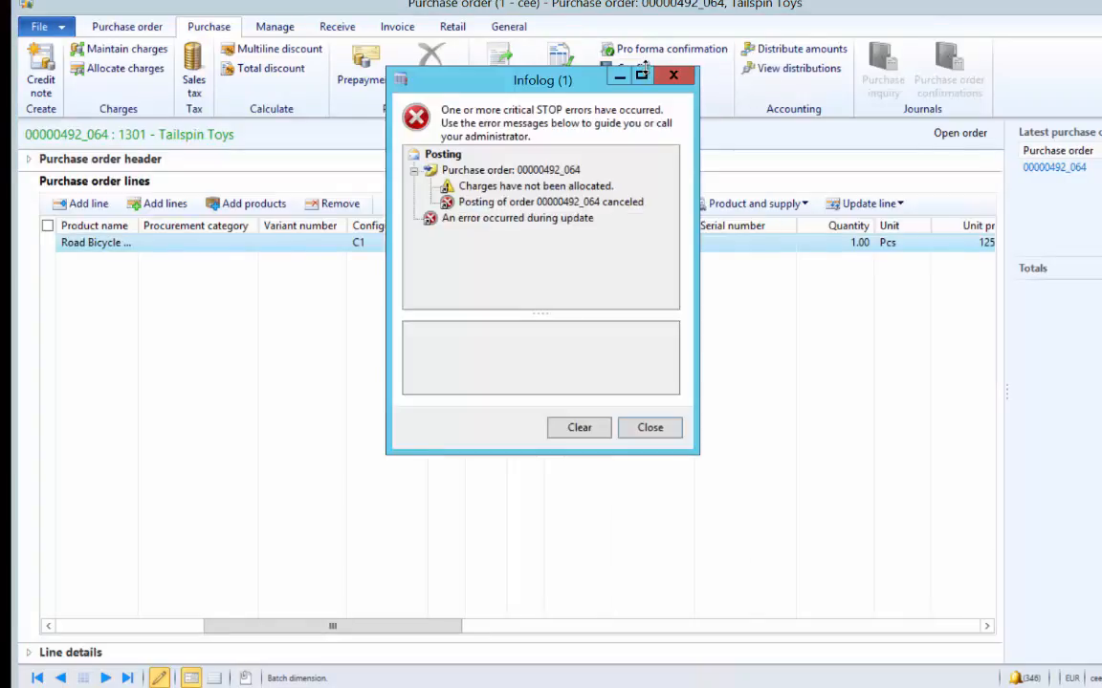
pyautogui.click(535, 186)
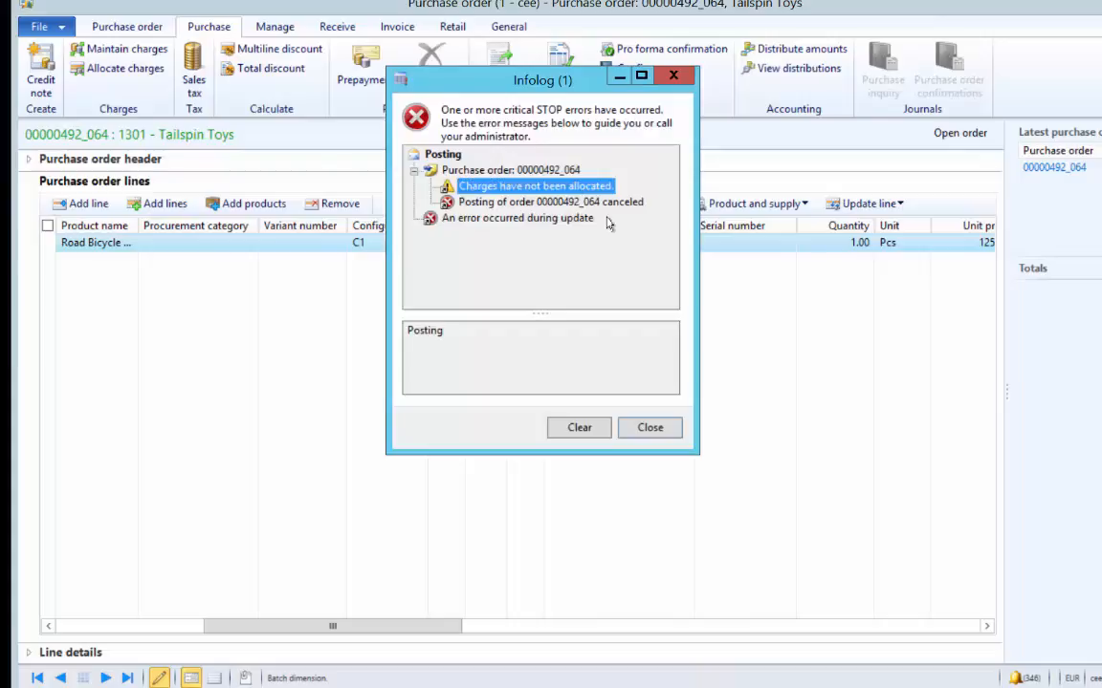
pyautogui.click(650, 427)
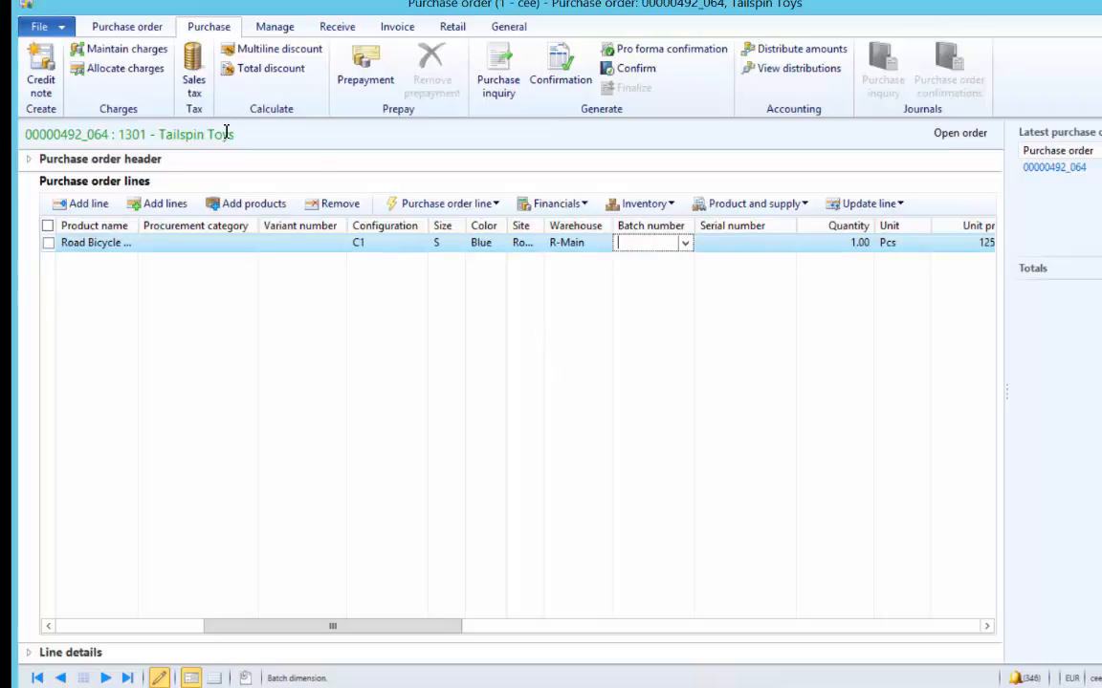
pyautogui.click(113, 48)
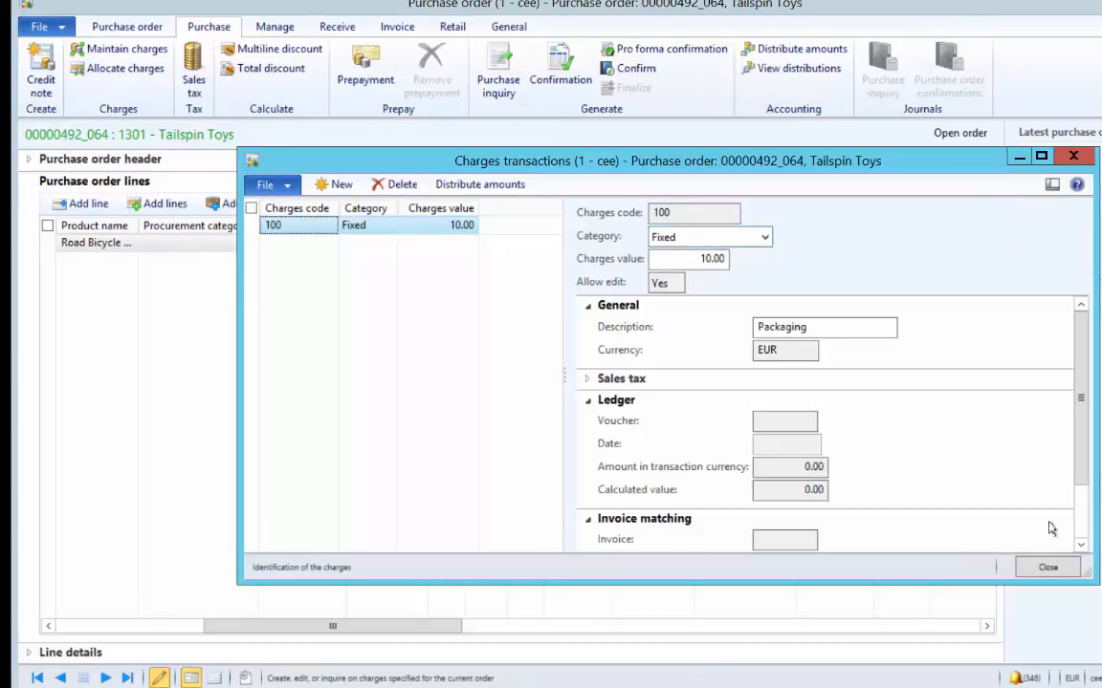
pyautogui.click(1048, 568)
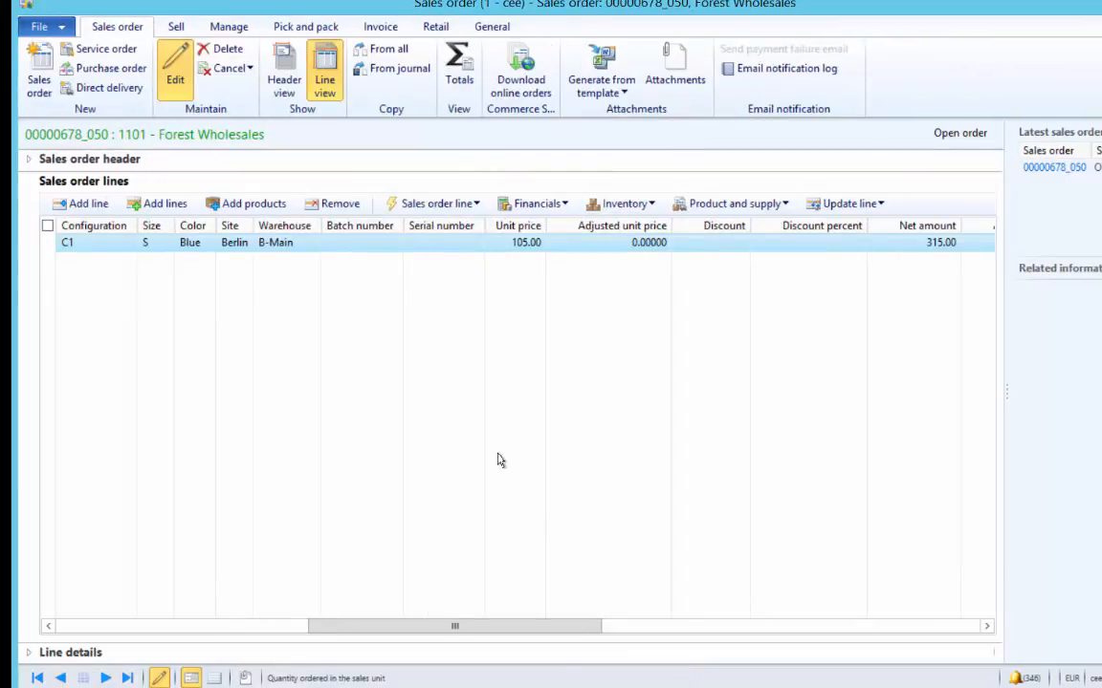
# - Check the sales order's empty header charges and the line Financials options without changing anything
pyautogui.click(174, 27)
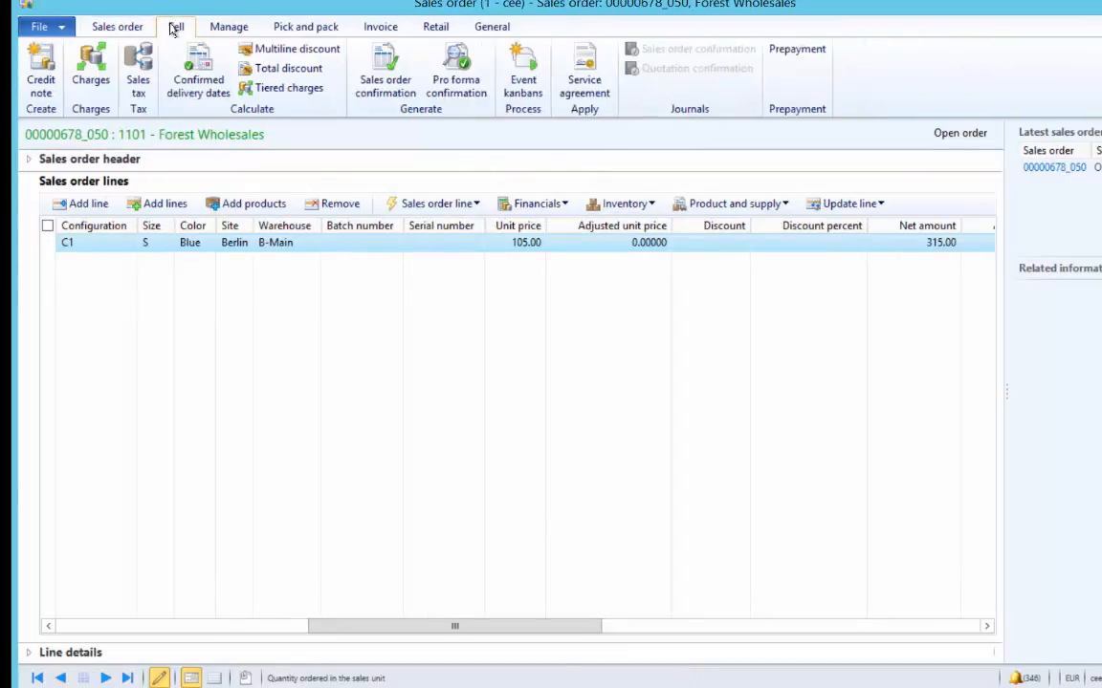
pyautogui.click(90, 63)
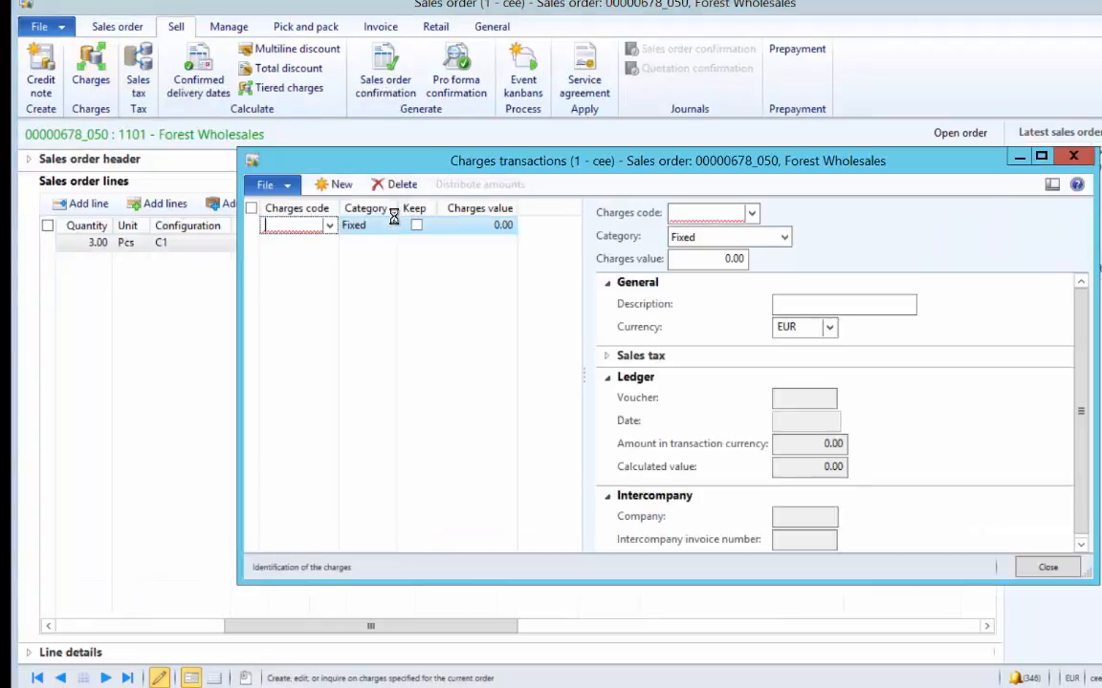
pyautogui.click(1048, 567)
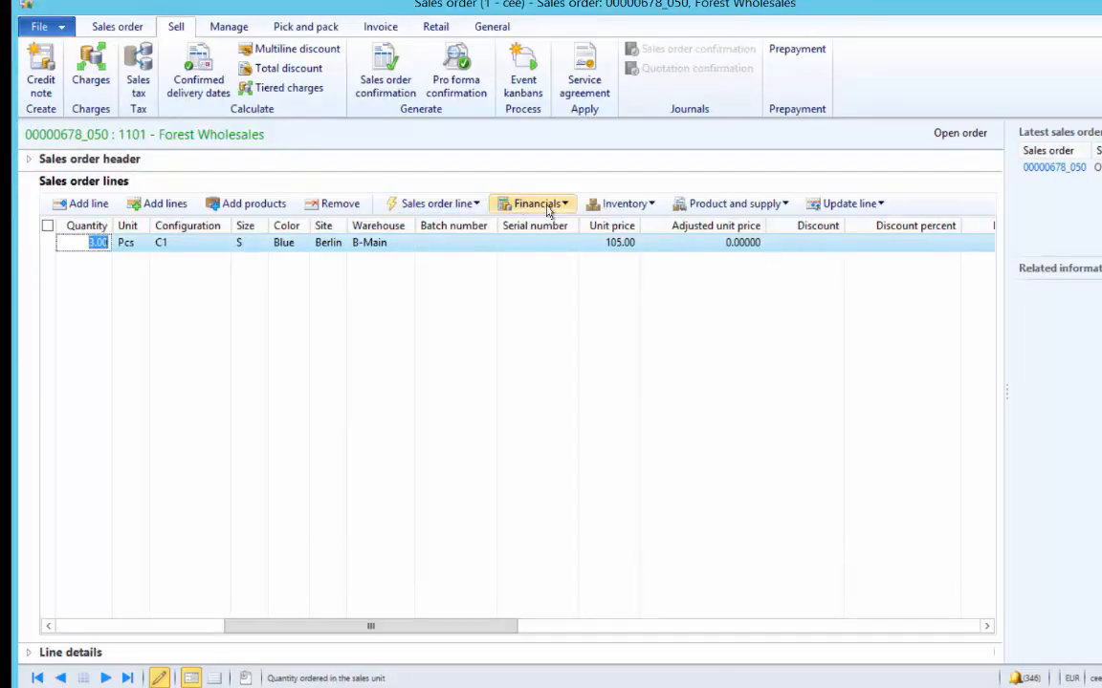
pyautogui.click(506, 203)
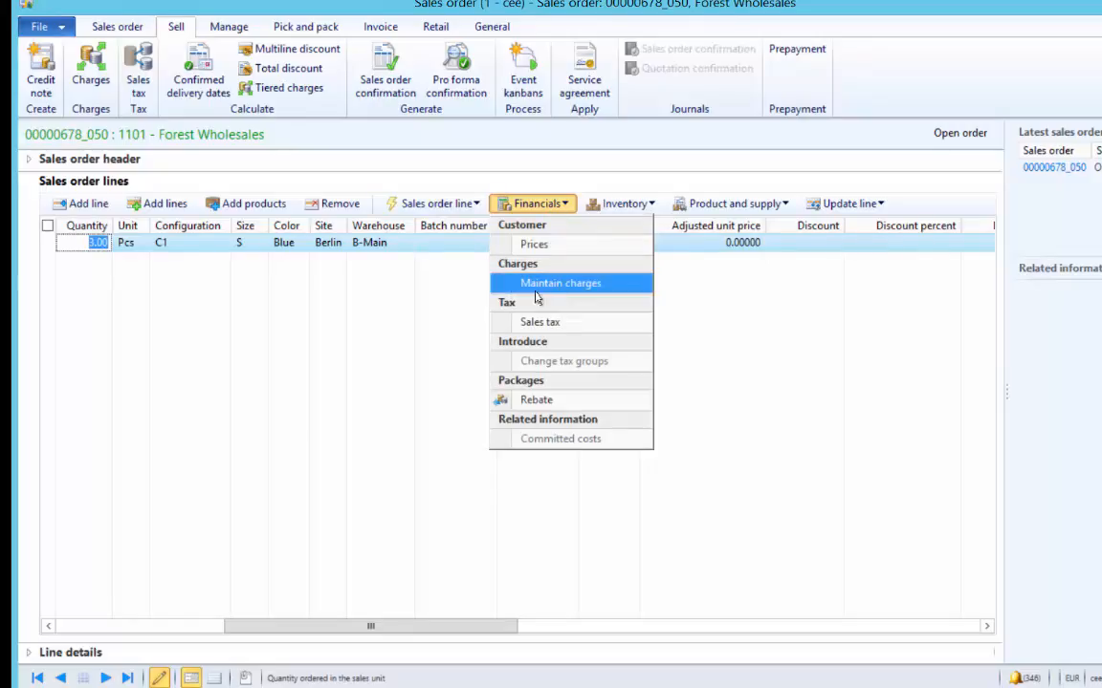
pyautogui.click(443, 311)
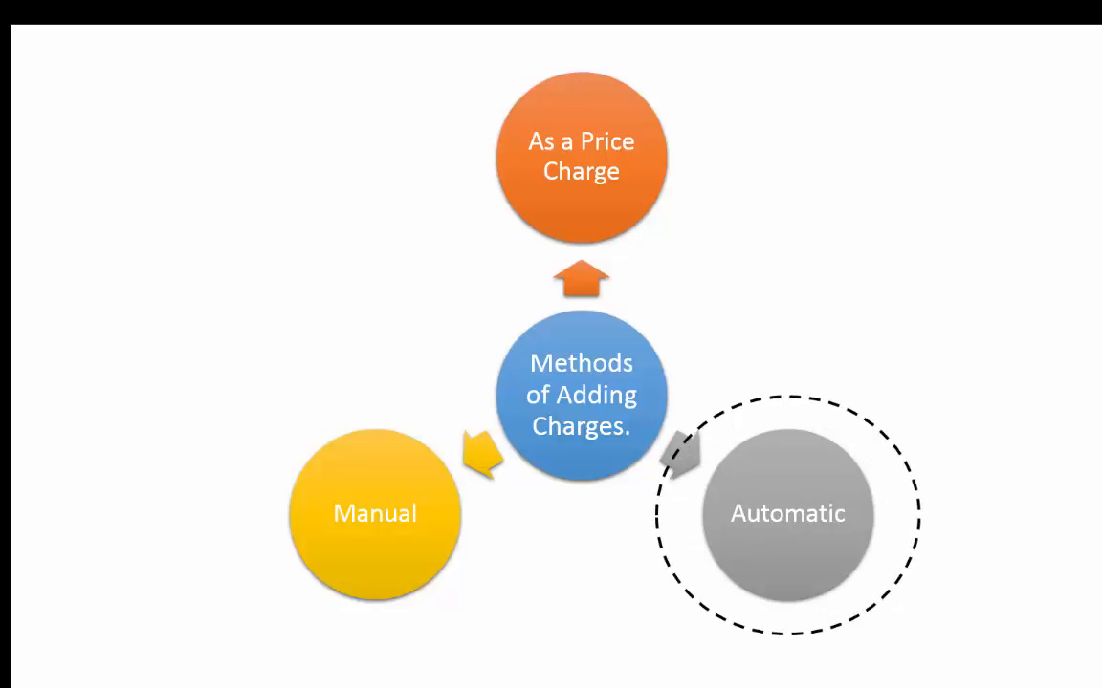
# - Advance past the Tier 2 vendor business scenario to the 'Adding Charge Automatically' title slide
pyautogui.press('Right')
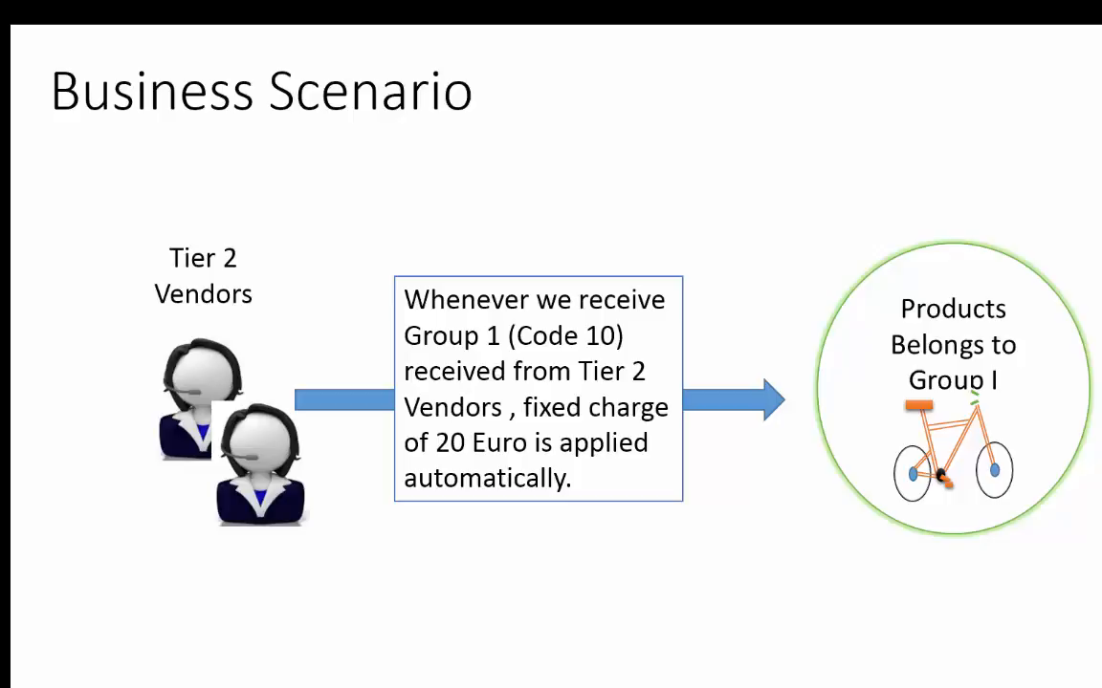
pyautogui.press('Right')
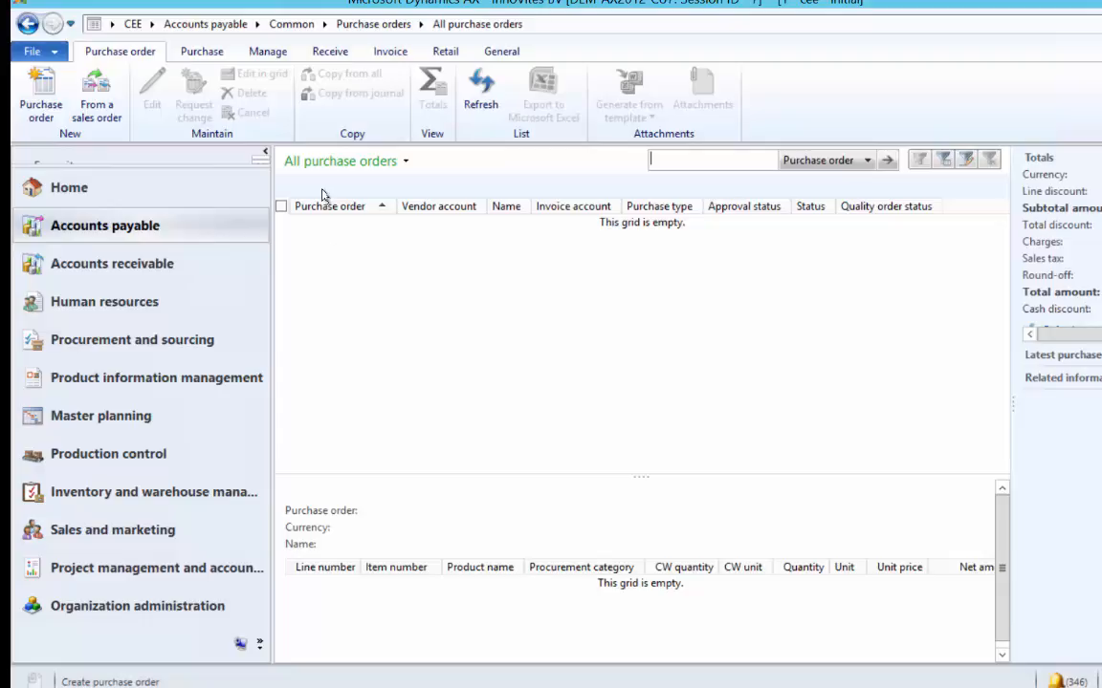
# - Review Accounts payable auto charges at Line level (code 04, 10% per line) and Main level
pyautogui.click(186, 226)
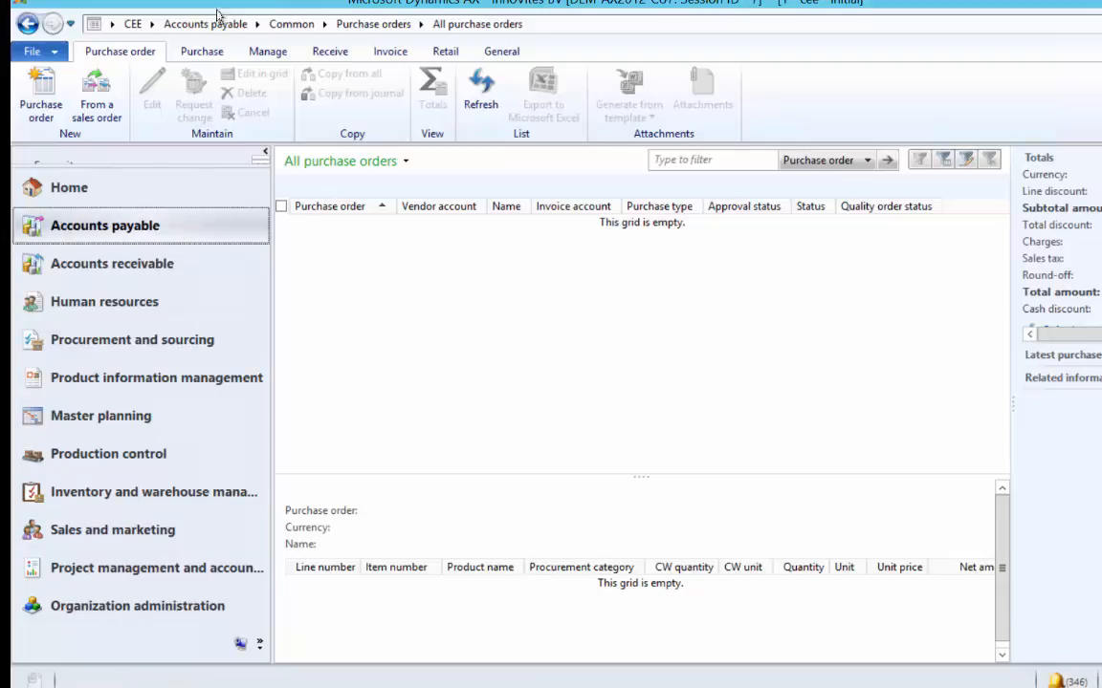
pyautogui.click(218, 24)
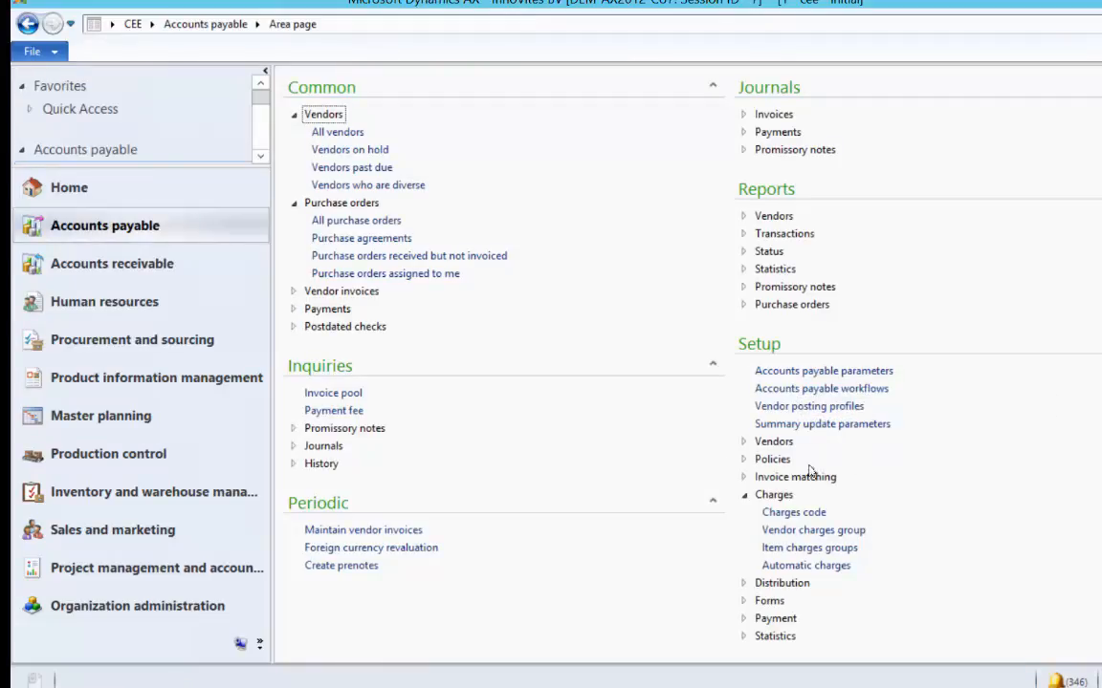
pyautogui.click(809, 570)
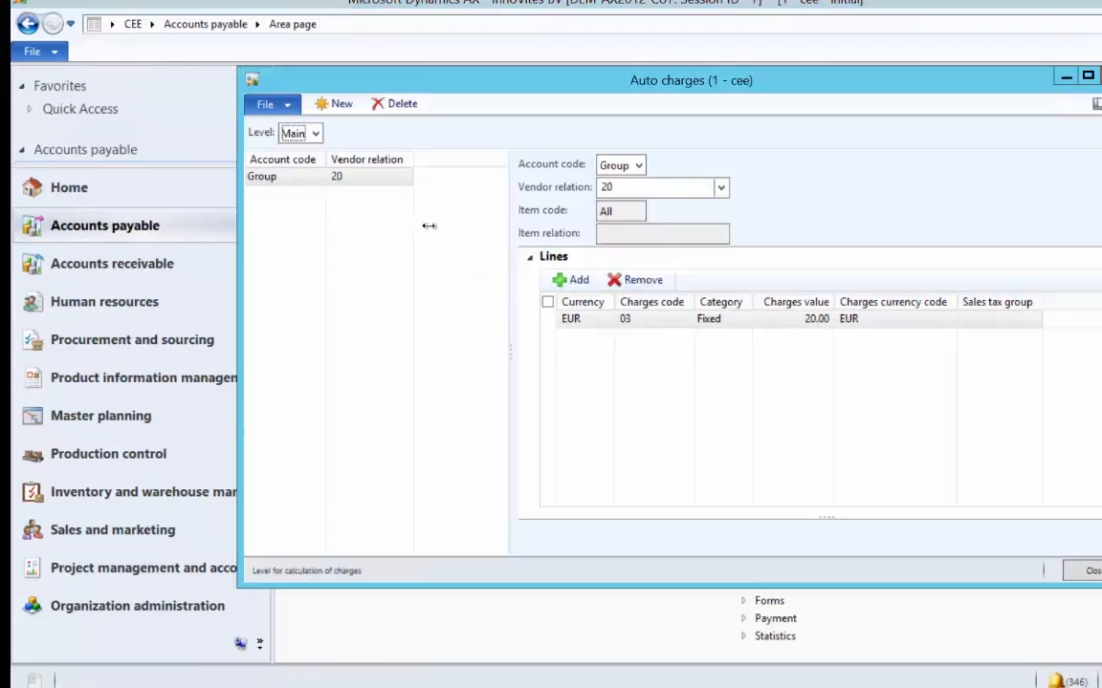
pyautogui.click(315, 134)
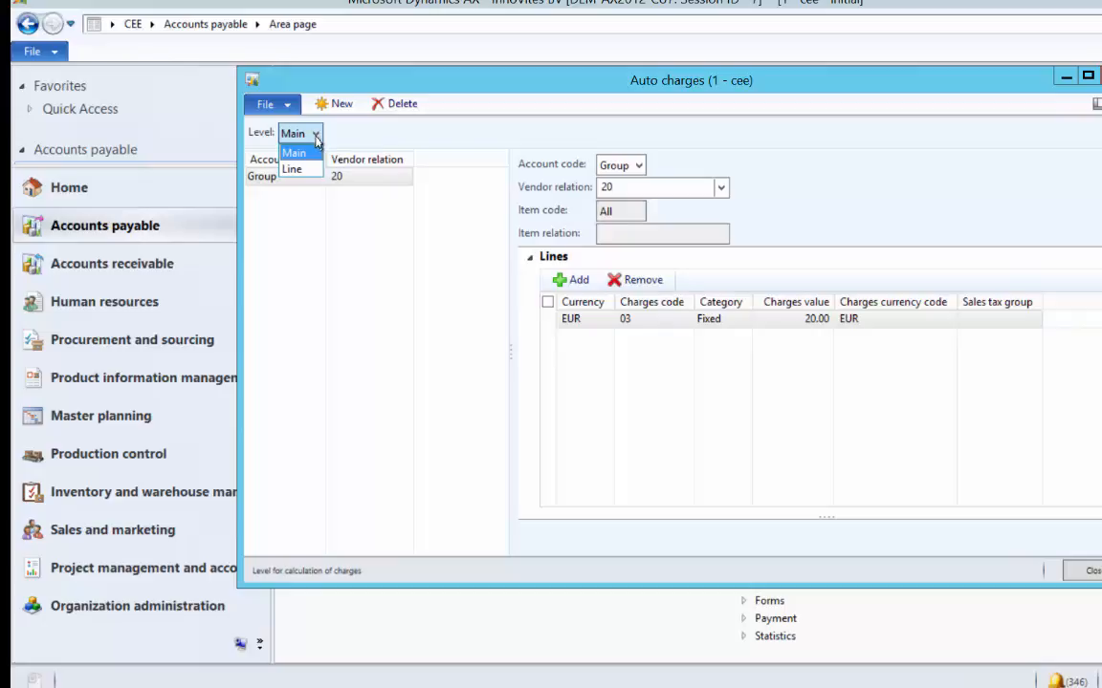
pyautogui.click(306, 171)
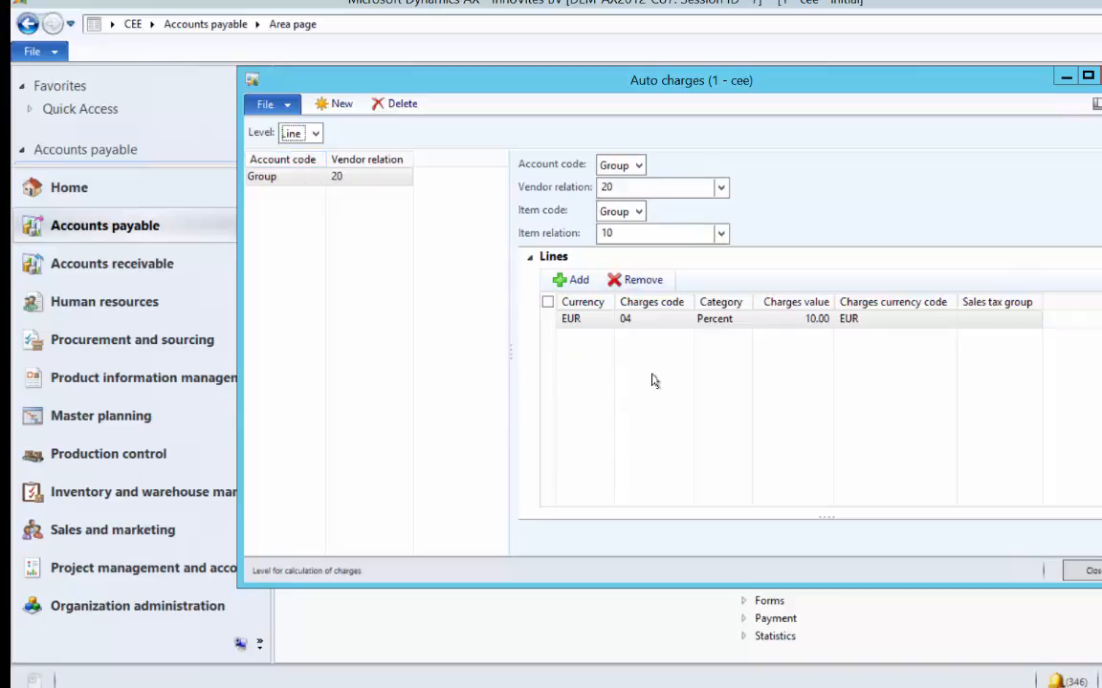
pyautogui.click(315, 134)
pyautogui.click(335, 156)
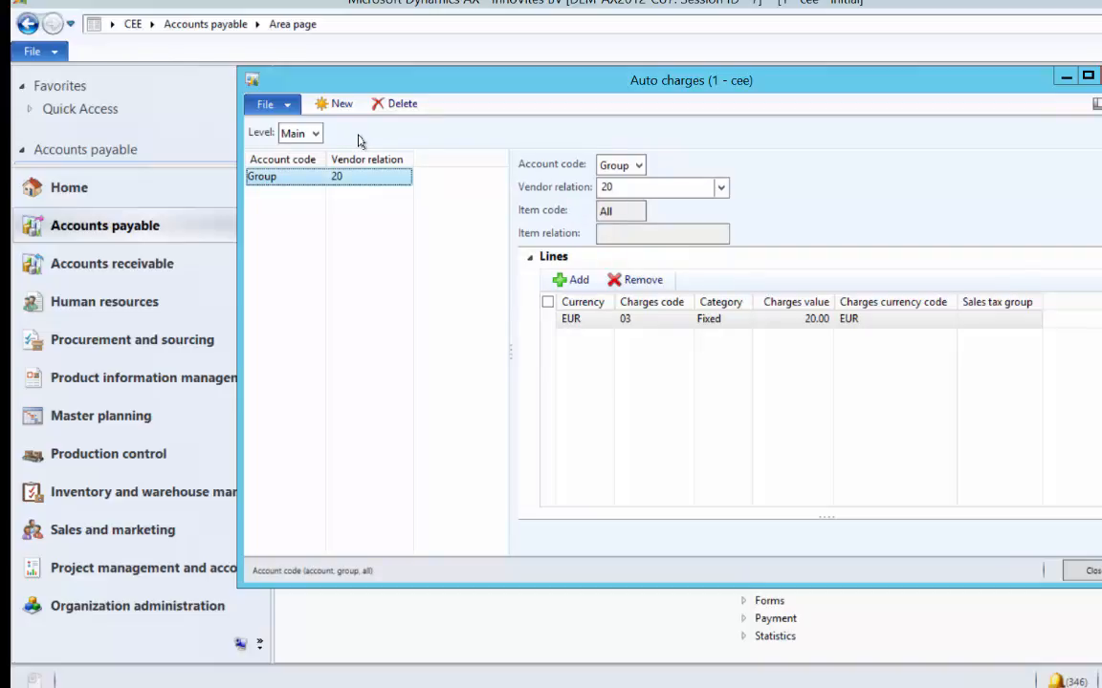
pyautogui.click(466, 631)
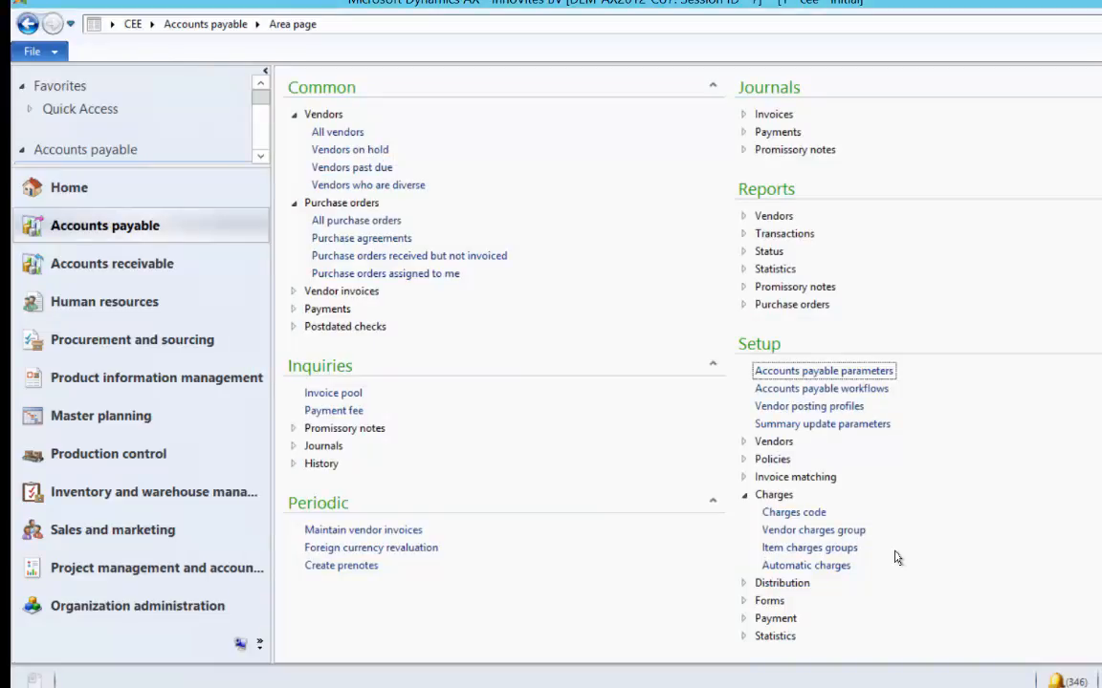
pyautogui.click(812, 533)
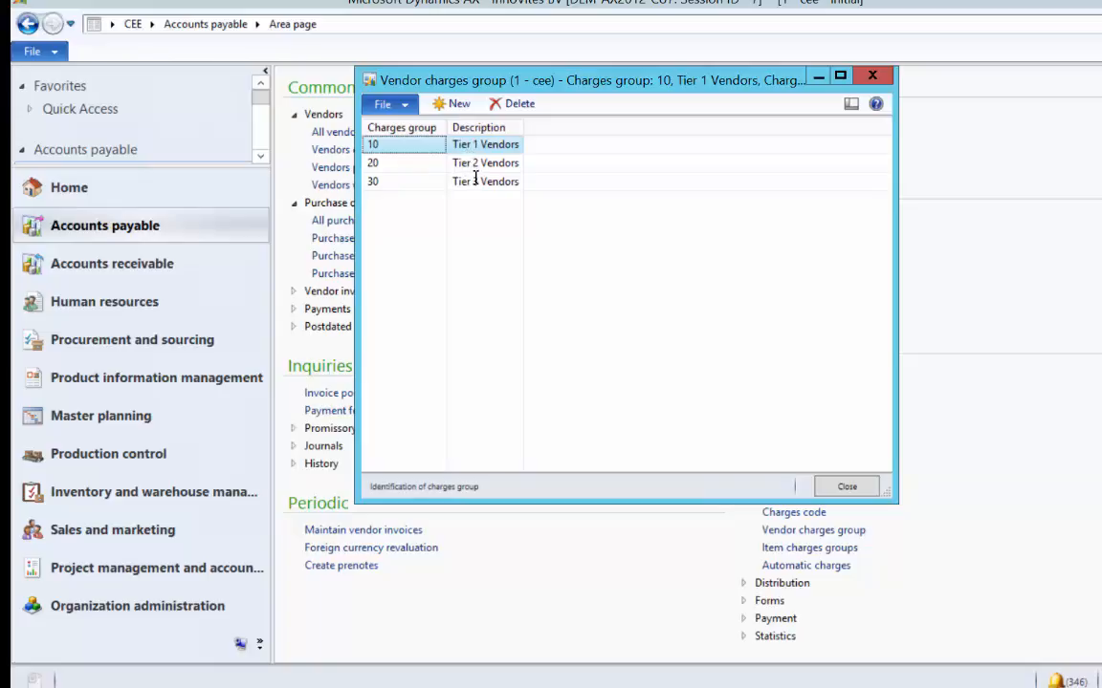
pyautogui.click(847, 486)
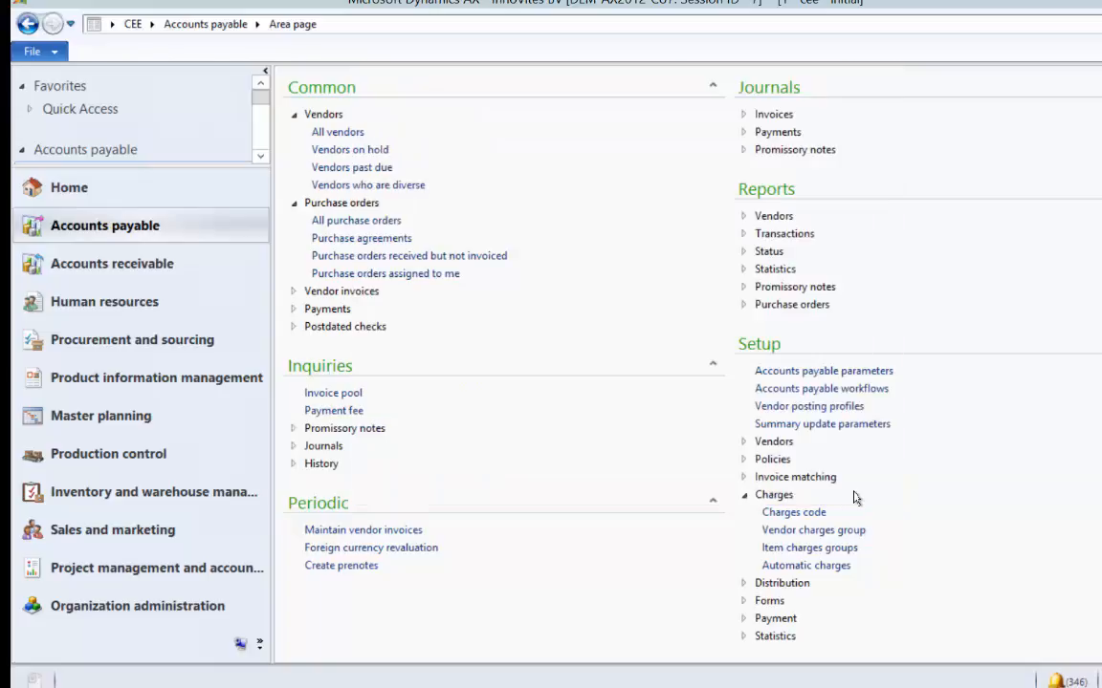
pyautogui.click(820, 551)
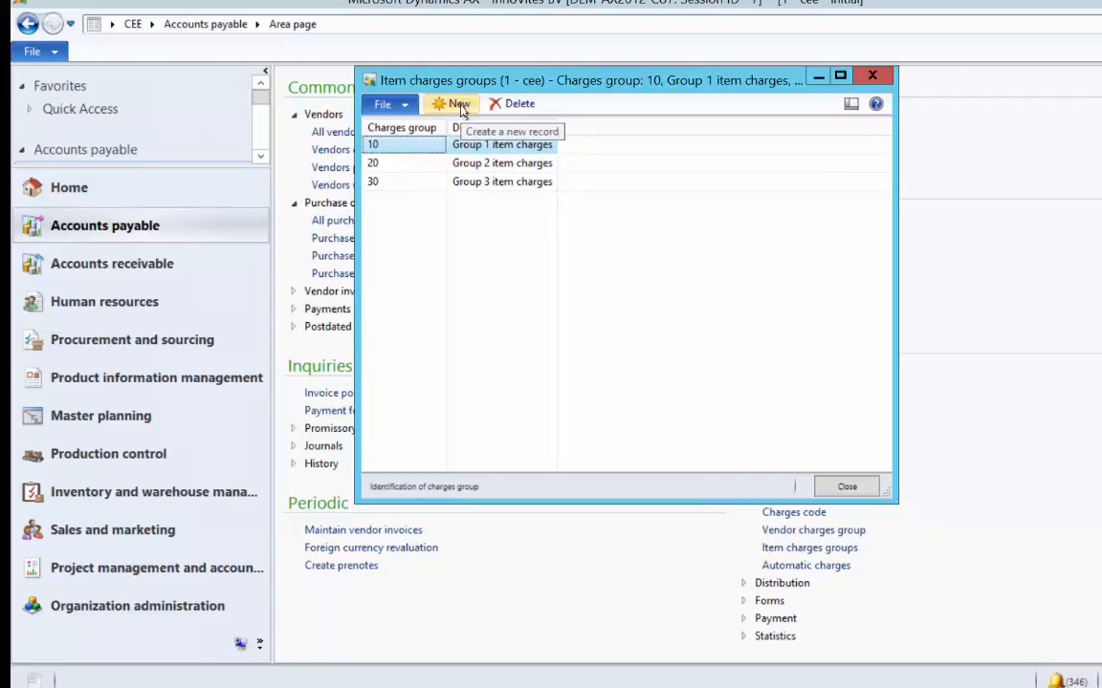
pyautogui.click(886, 80)
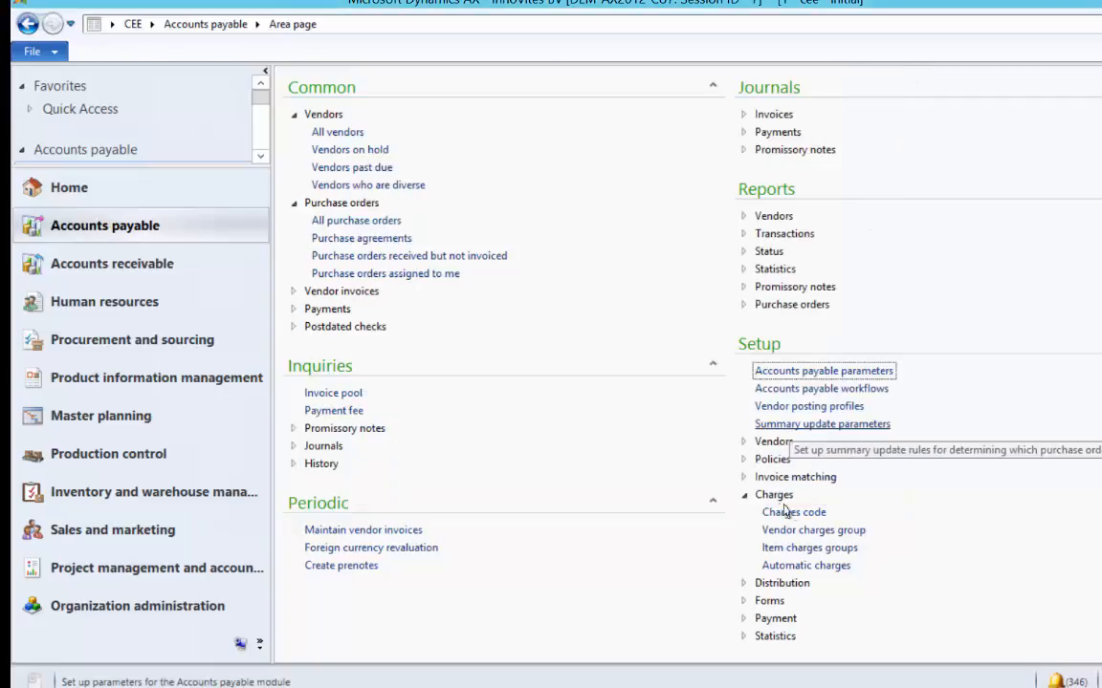
pyautogui.click(847, 534)
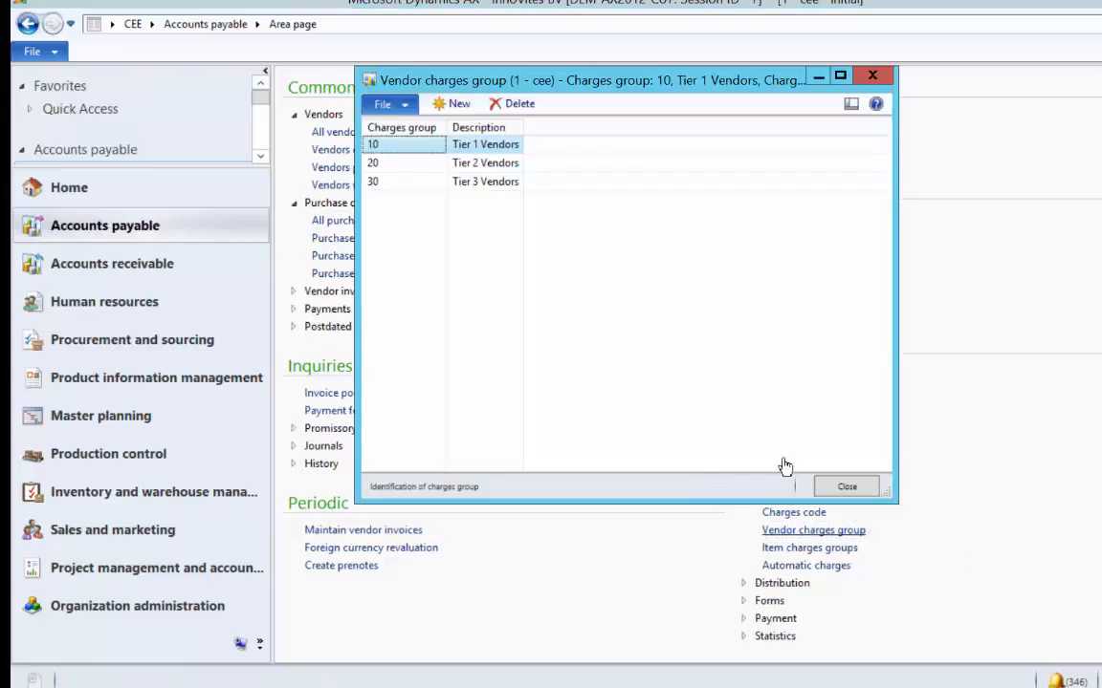
pyautogui.click(505, 144)
pyautogui.click(502, 165)
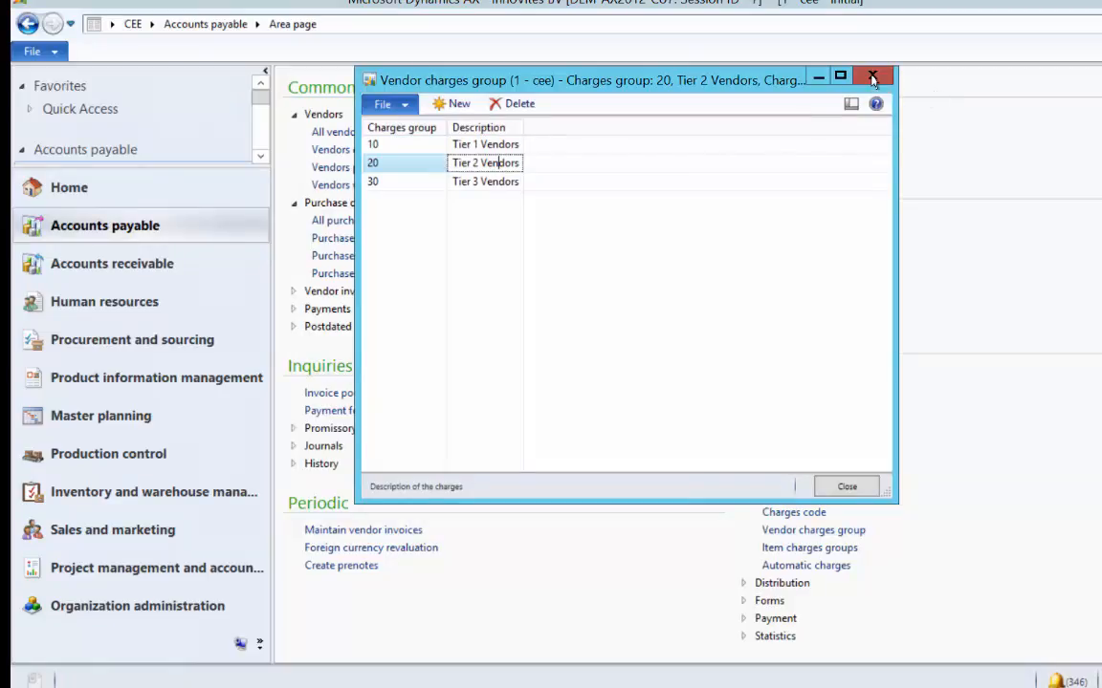
pyautogui.click(872, 78)
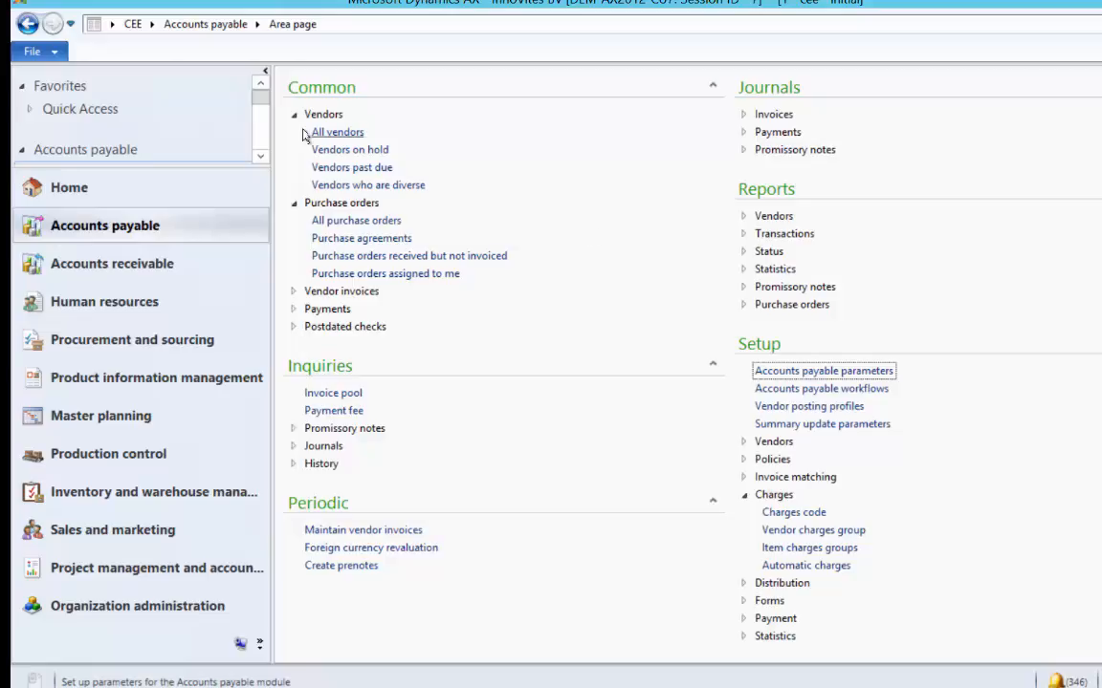
# - Filter All vendors to account 1301 and set Tailspin Toys' charges group to 20
pyautogui.click(332, 134)
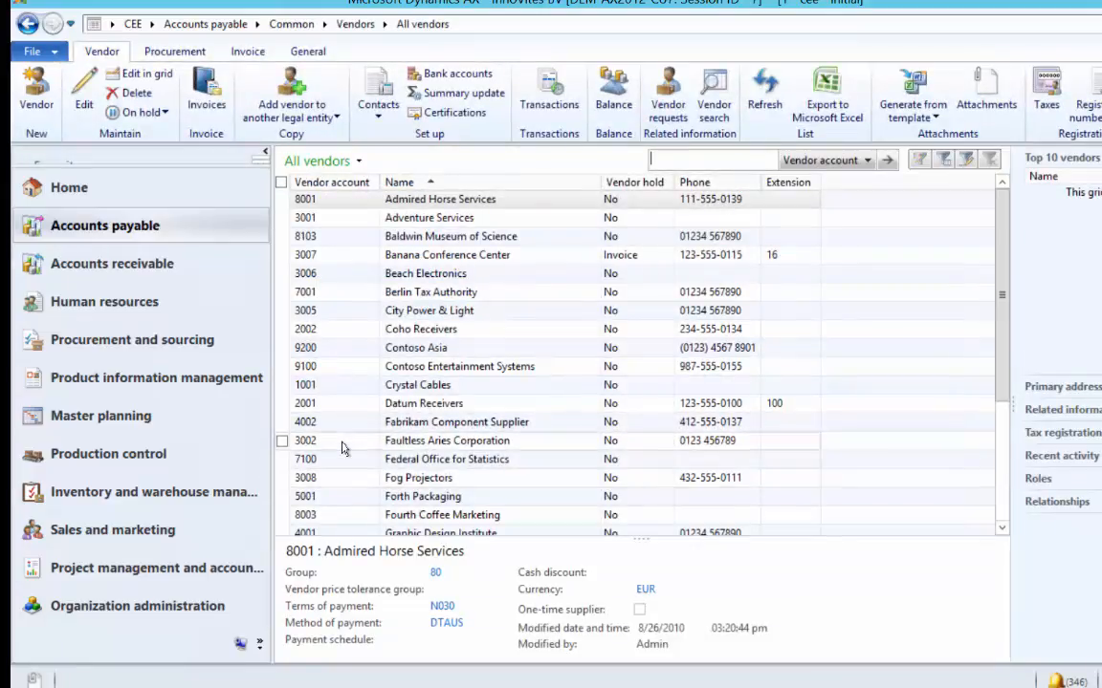
pyautogui.click(348, 198)
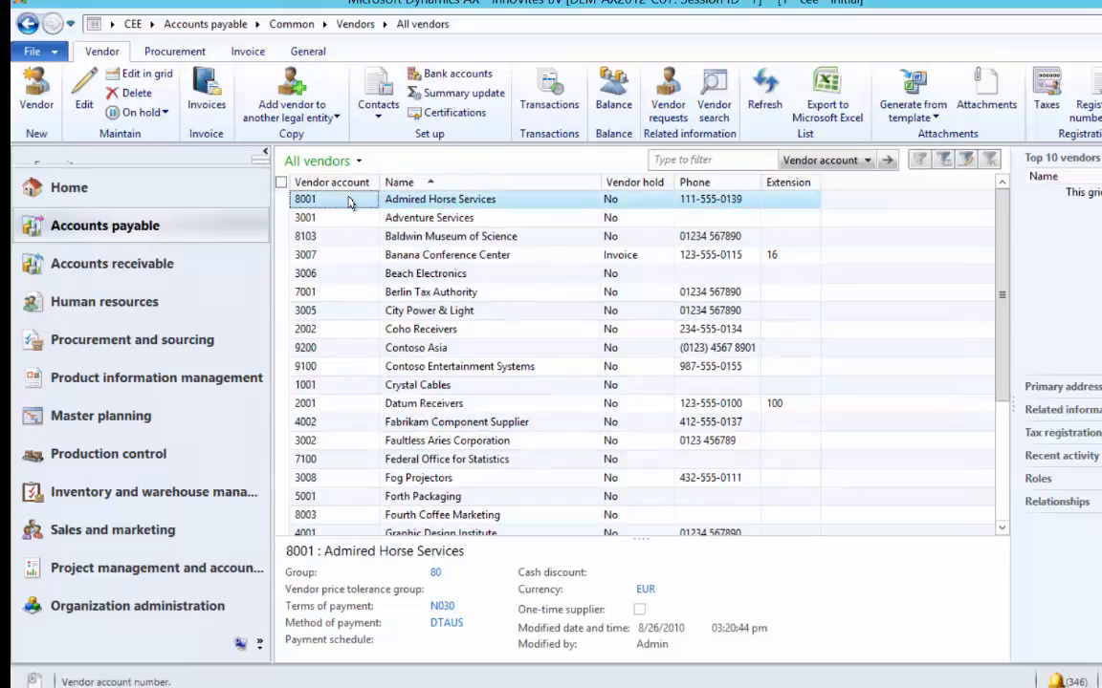
pyautogui.hotkey('ctrl', 'g')
pyautogui.write('1301')
pyautogui.press('Return')
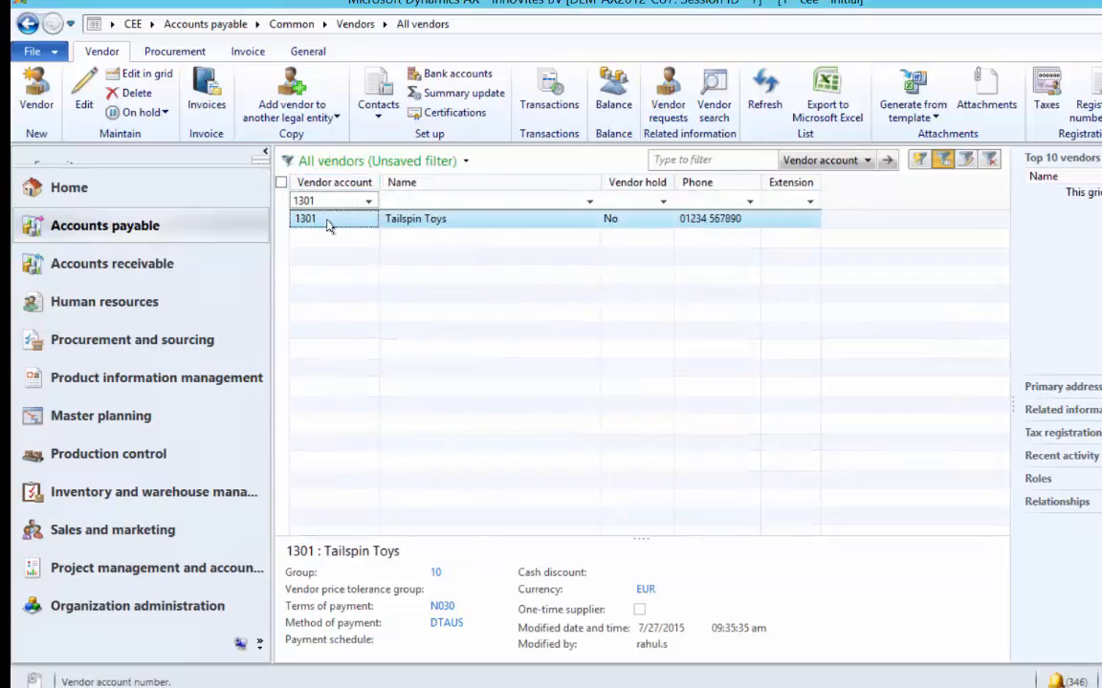
pyautogui.doubleClick(326, 225)
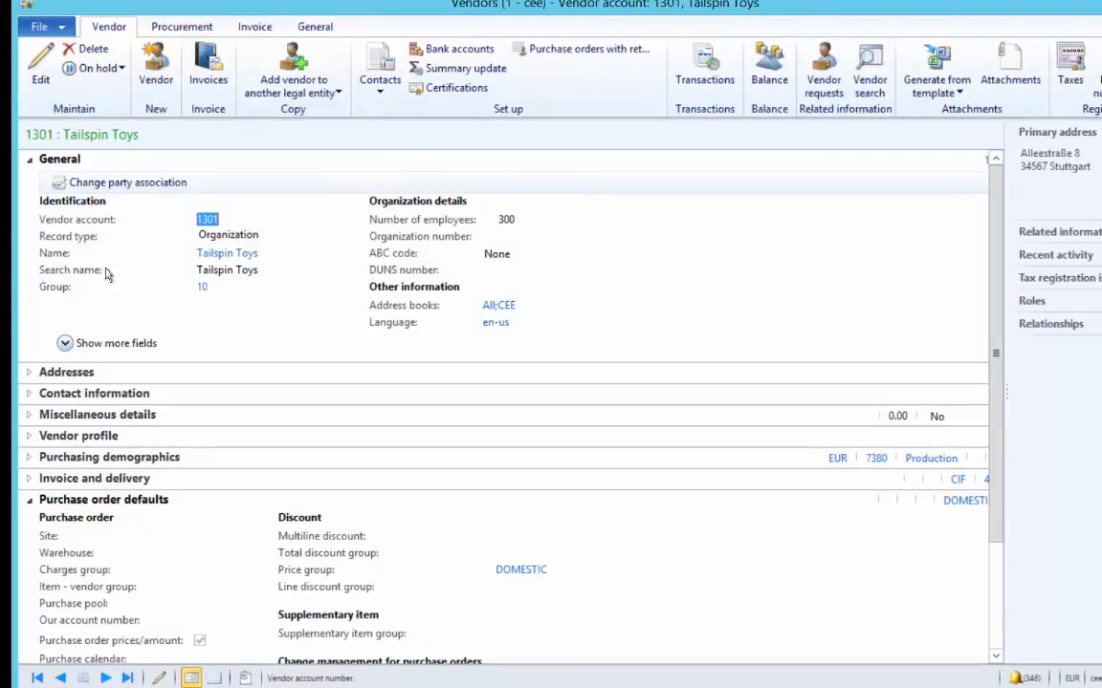
pyautogui.click(42, 74)
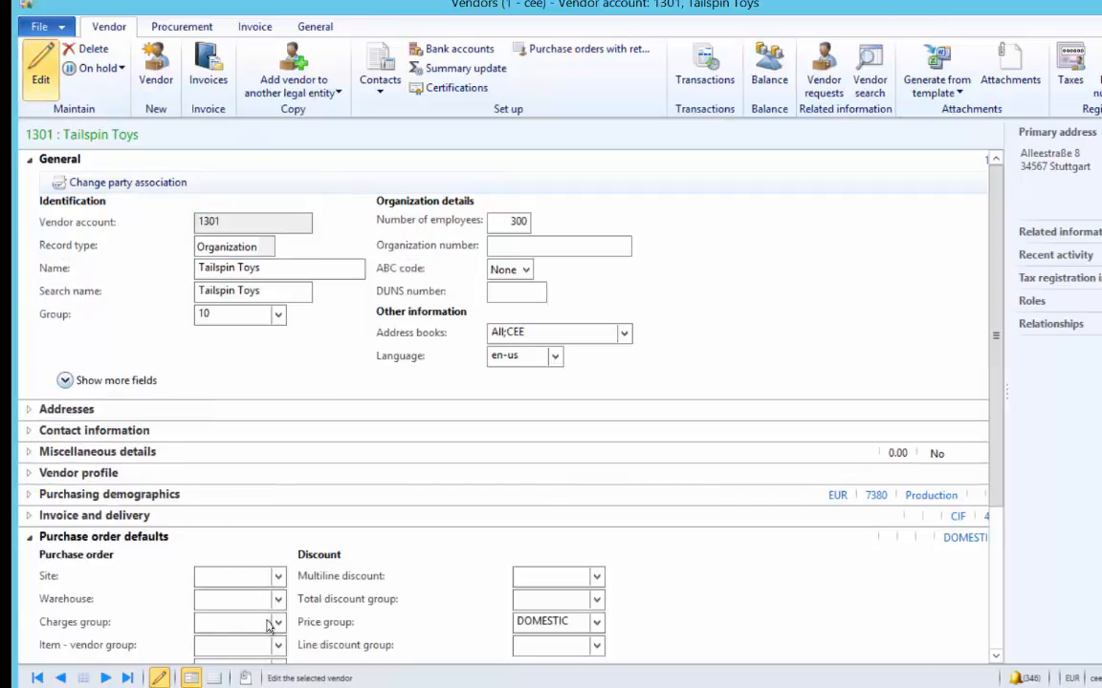
pyautogui.click(279, 623)
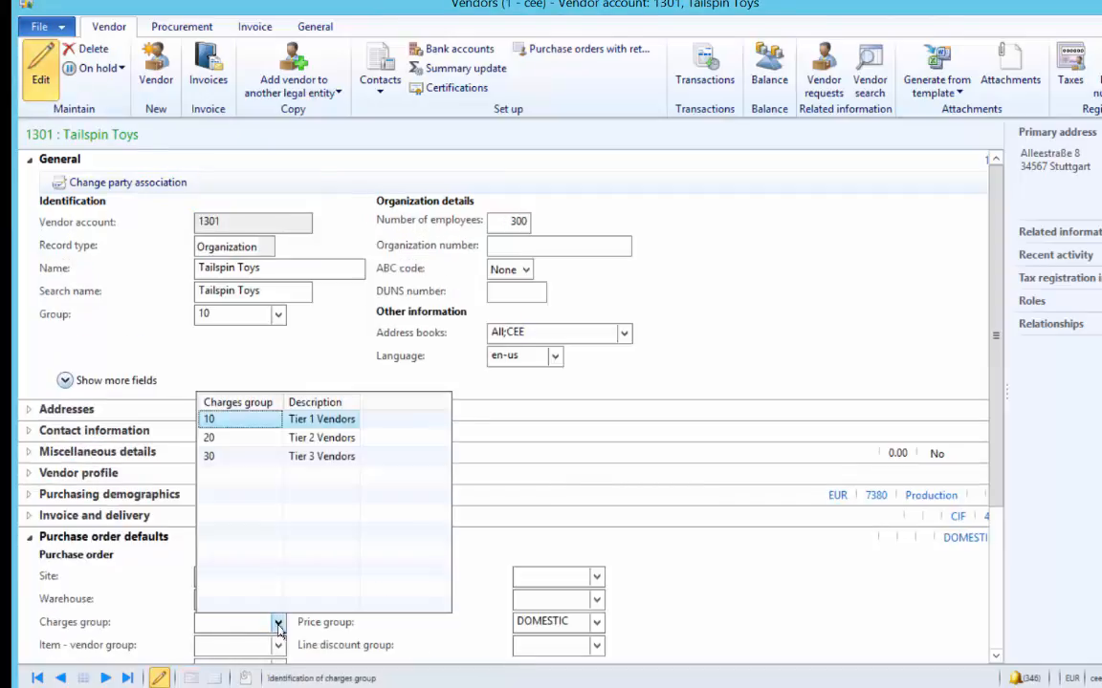
pyautogui.click(254, 441)
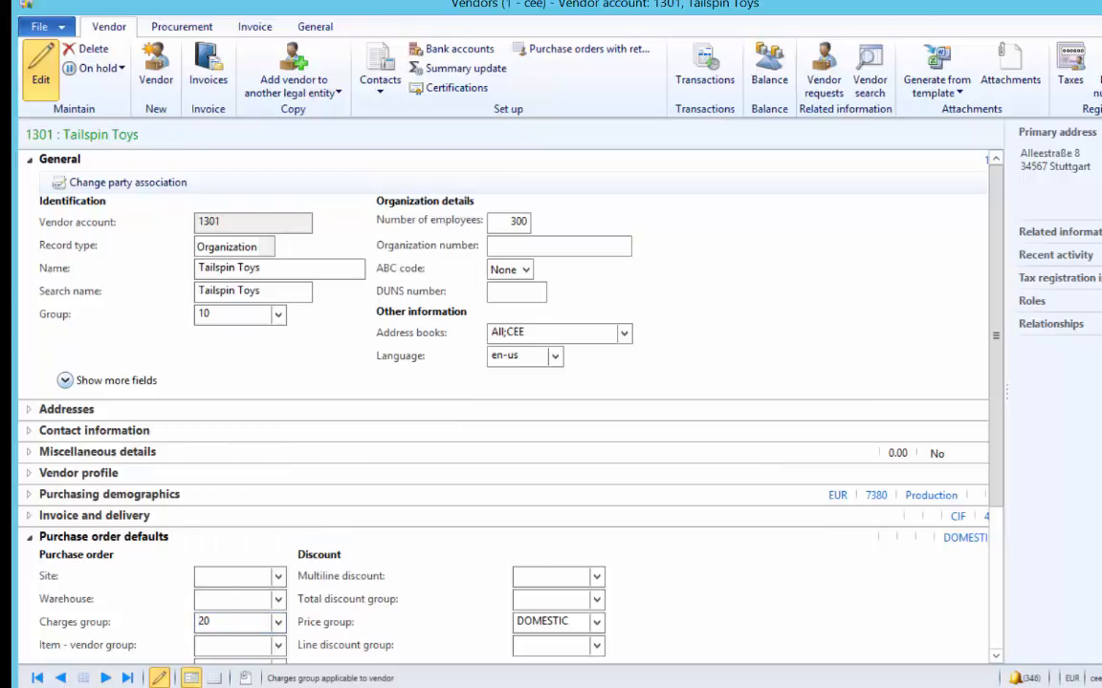
pyautogui.click(1100, 678)
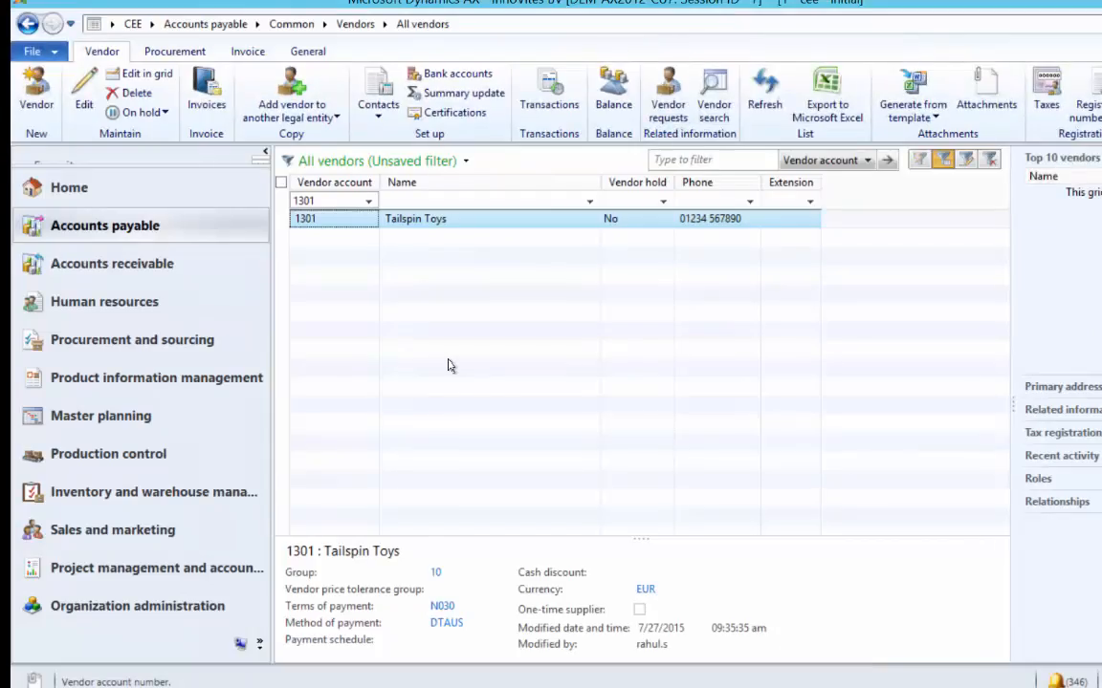
# - Filter Released products by R* and set R-Bicycle's purchase charges group to 10
pyautogui.click(201, 378)
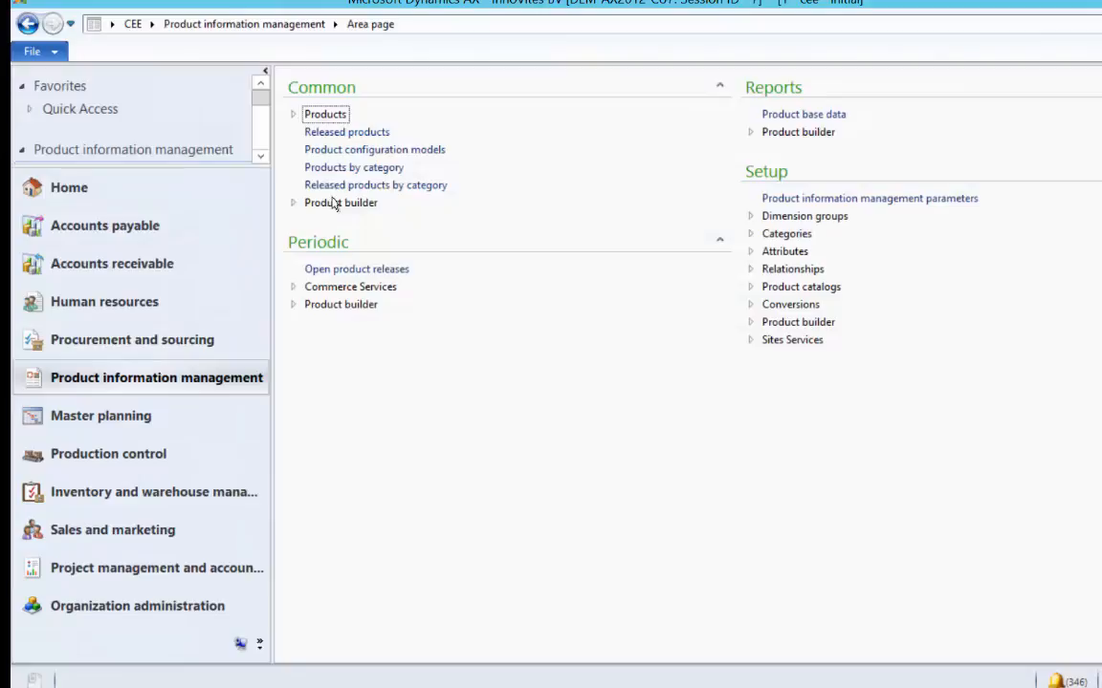
pyautogui.click(366, 134)
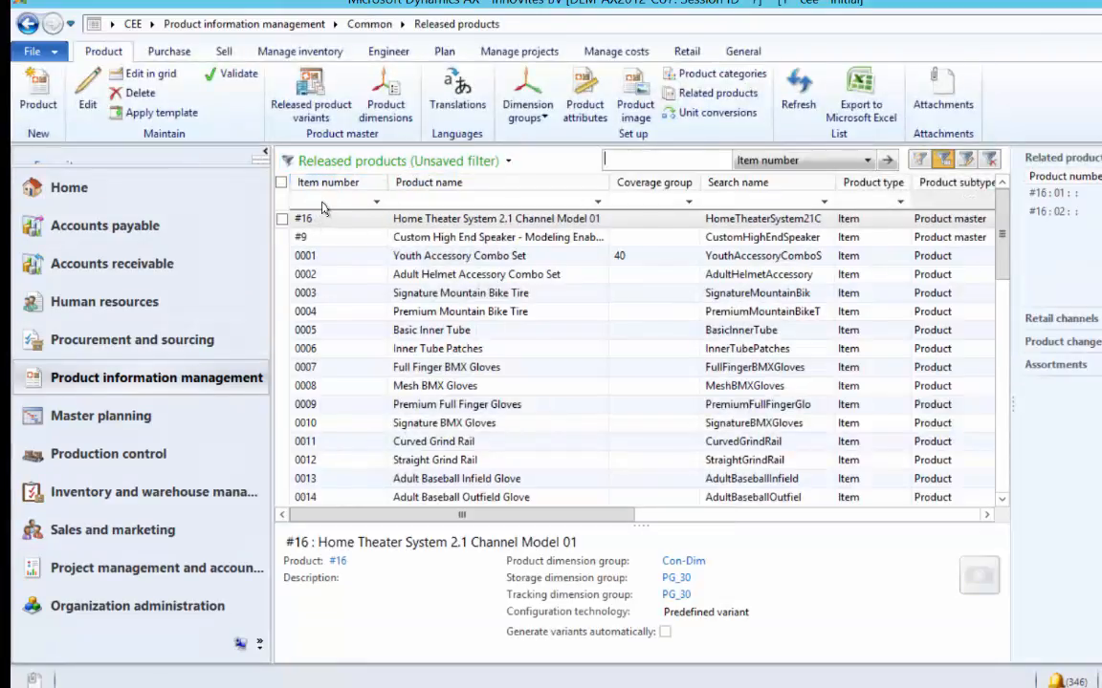
pyautogui.click(322, 202)
pyautogui.write('R*')
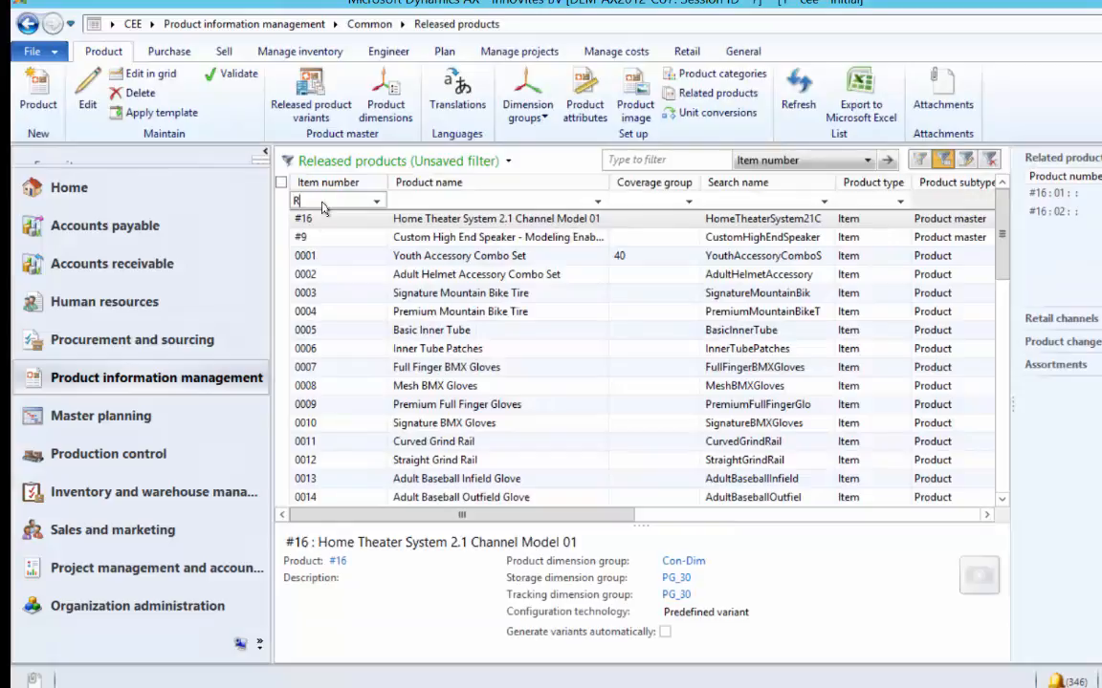
pyautogui.press('Return')
pyautogui.click(328, 223)
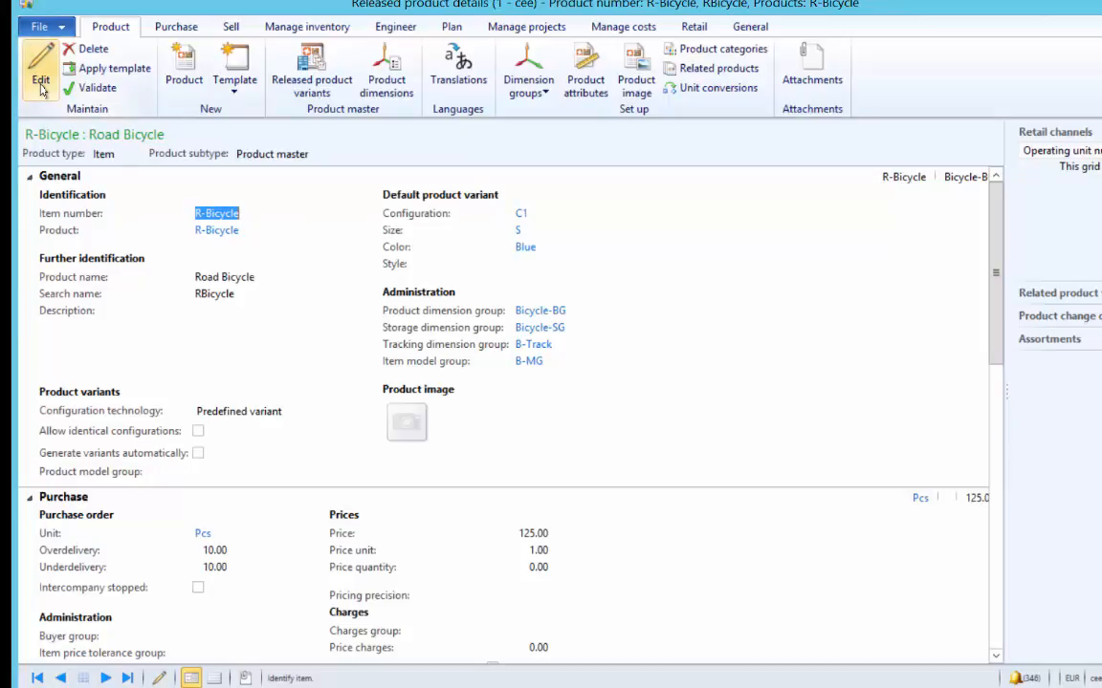
pyautogui.click(29, 178)
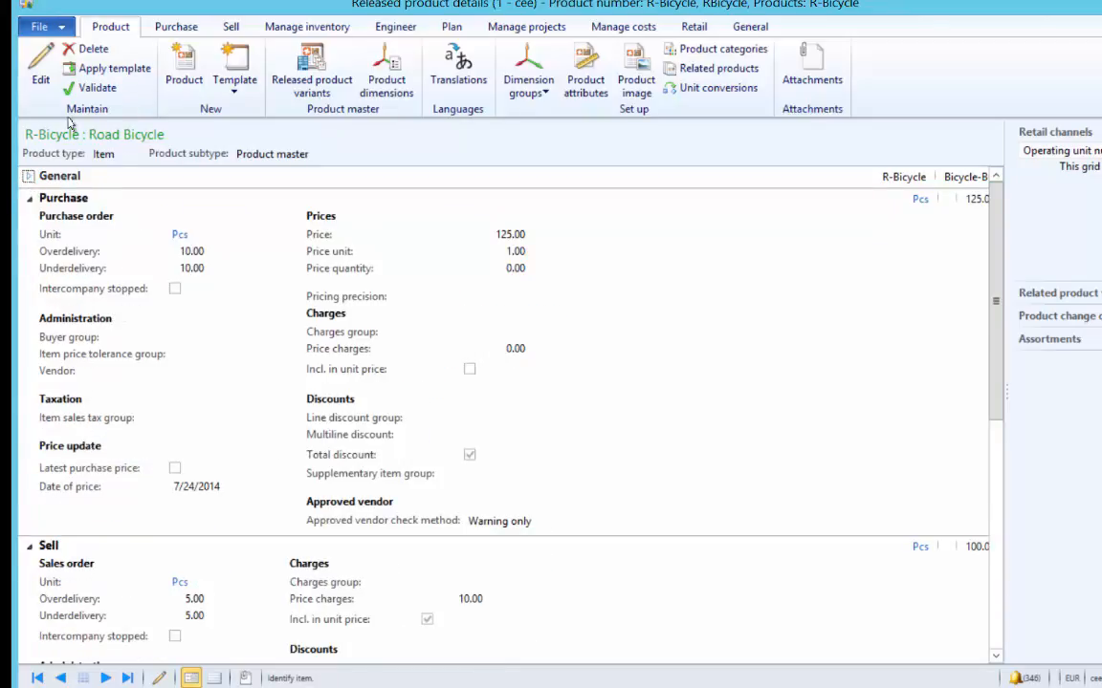
pyautogui.click(40, 72)
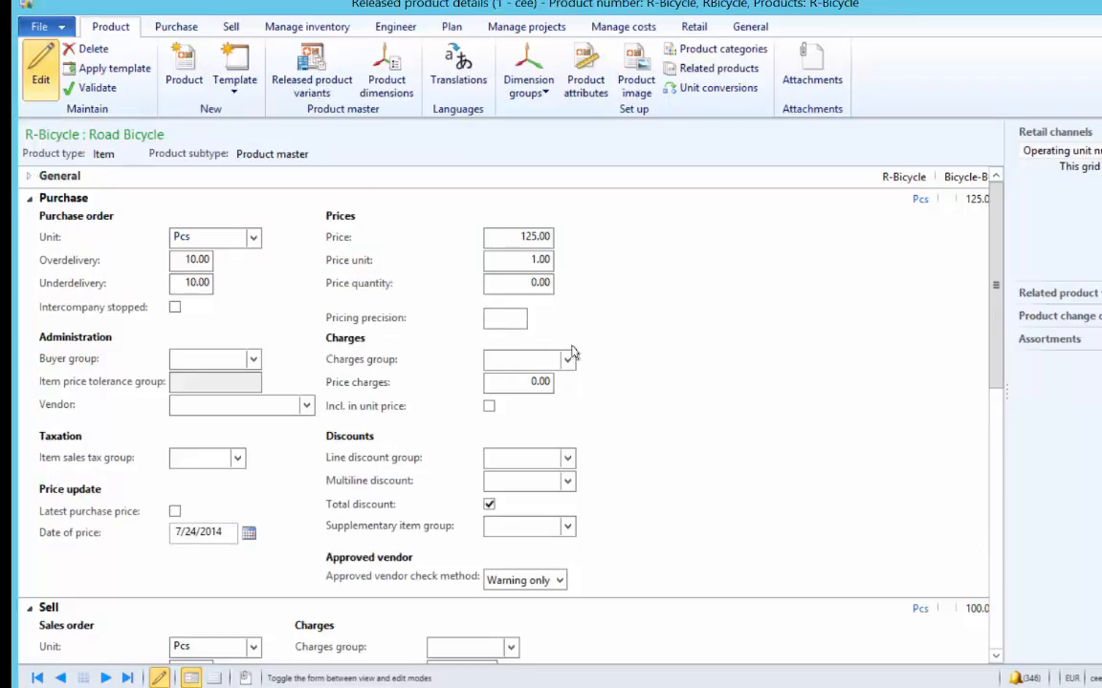
pyautogui.click(568, 361)
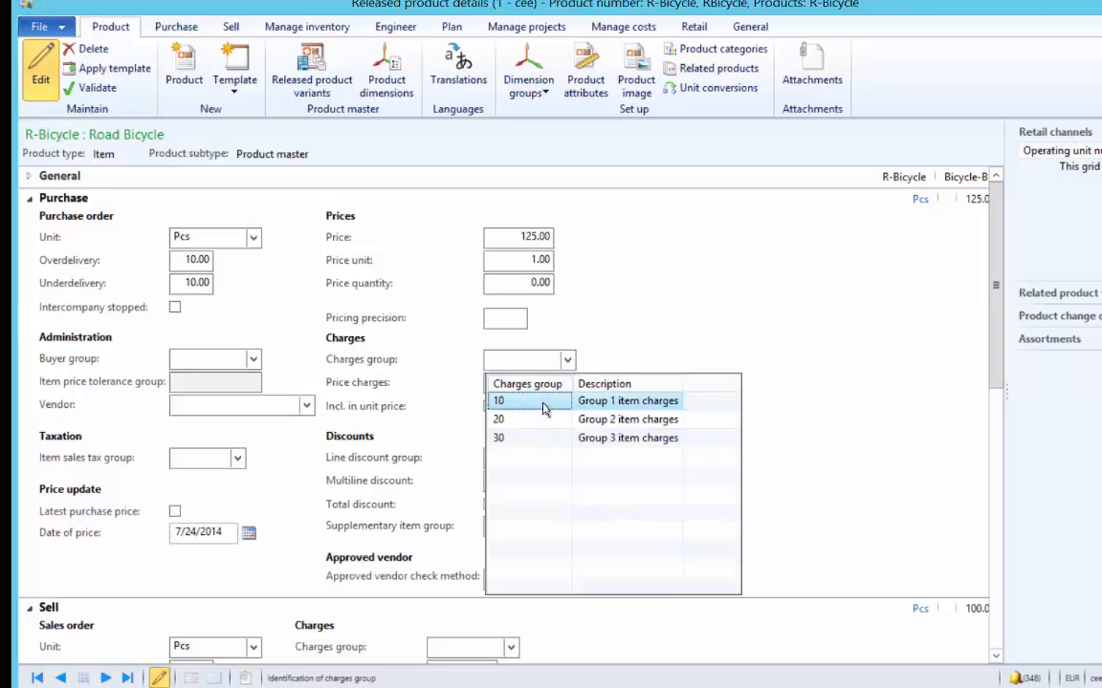
pyautogui.click(546, 400)
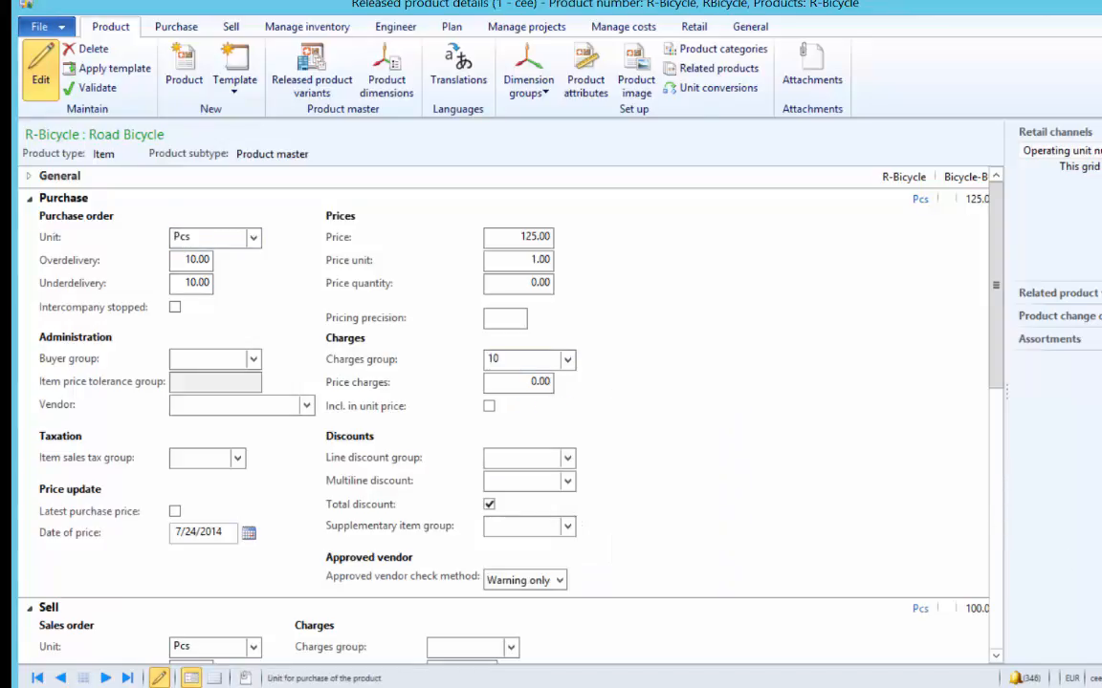
pyautogui.press('Escape')
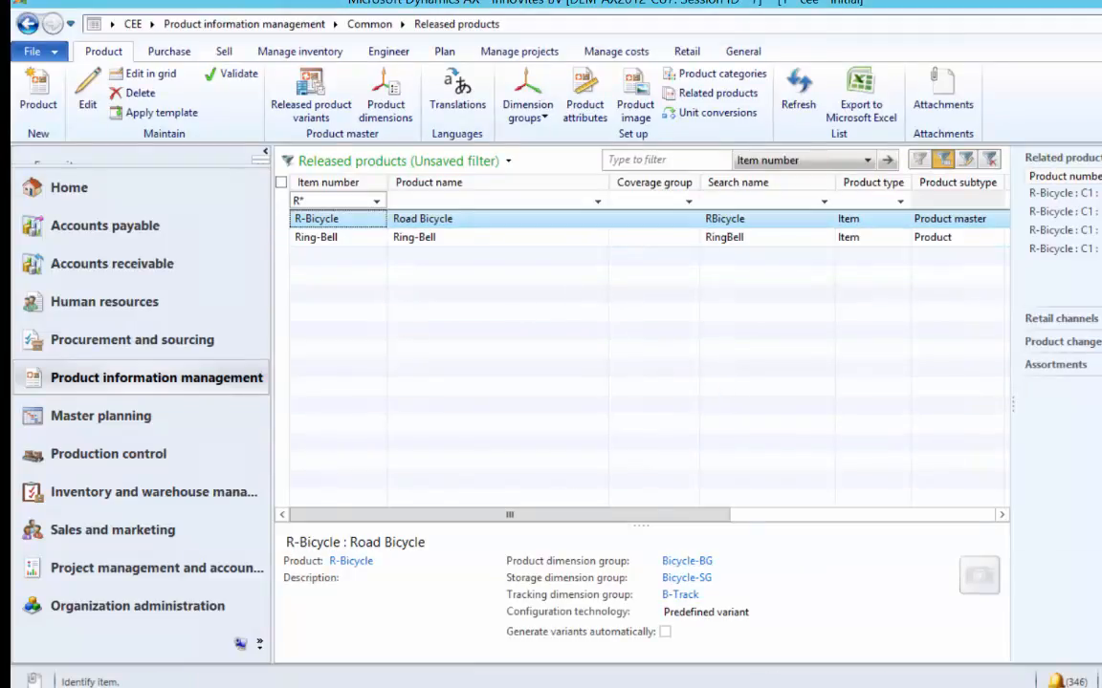
# - Switch the auto charges setup to the Line level
pyautogui.hotkey('alt', 'Tab')
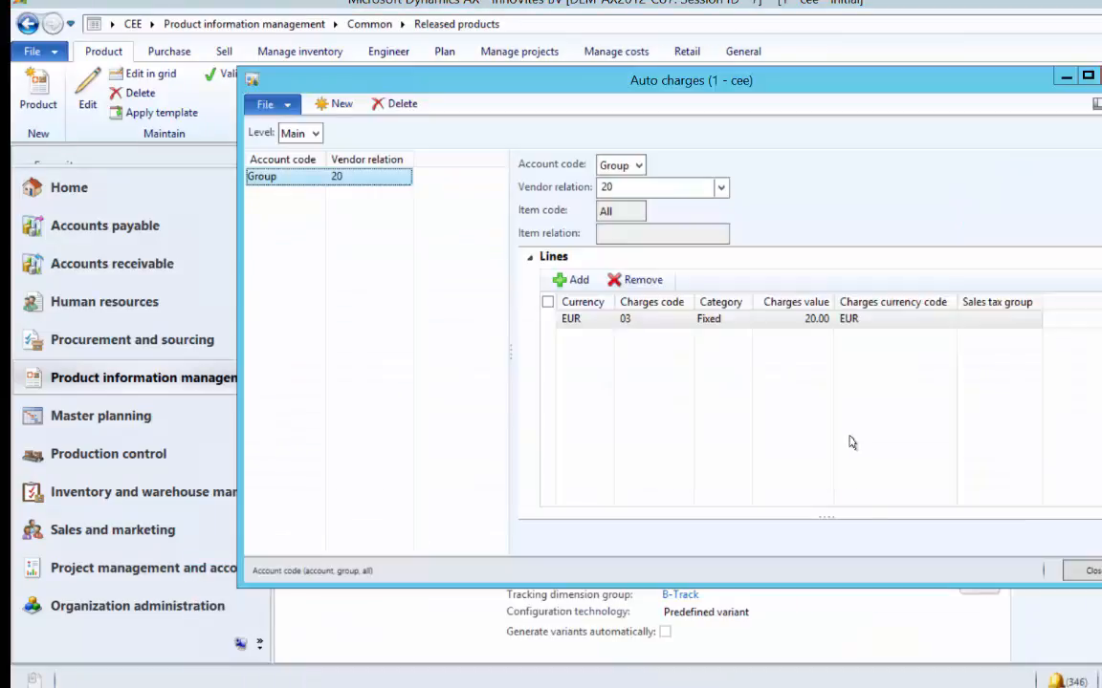
pyautogui.click(314, 136)
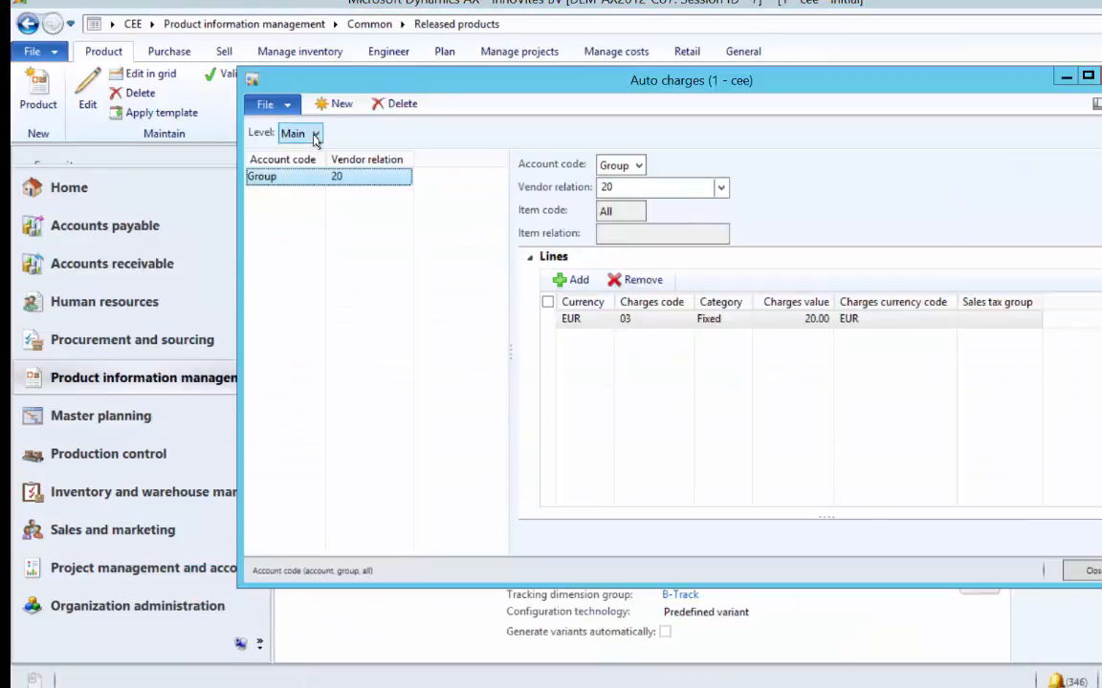
pyautogui.click(315, 136)
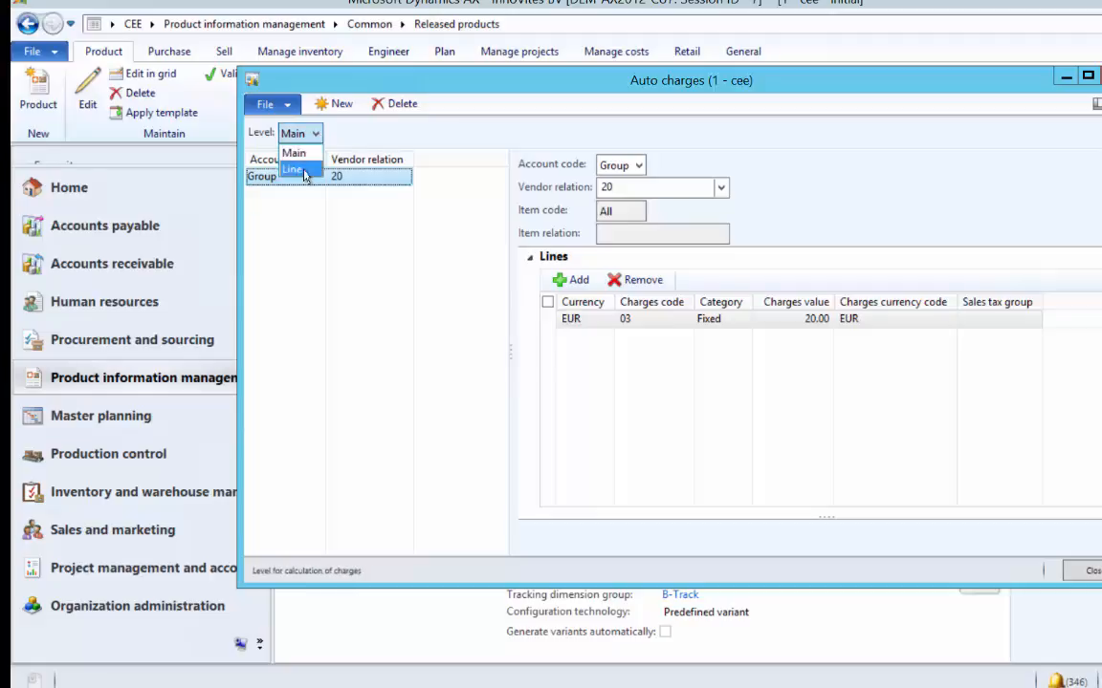
pyautogui.click(301, 156)
pyautogui.click(314, 134)
pyautogui.click(314, 134)
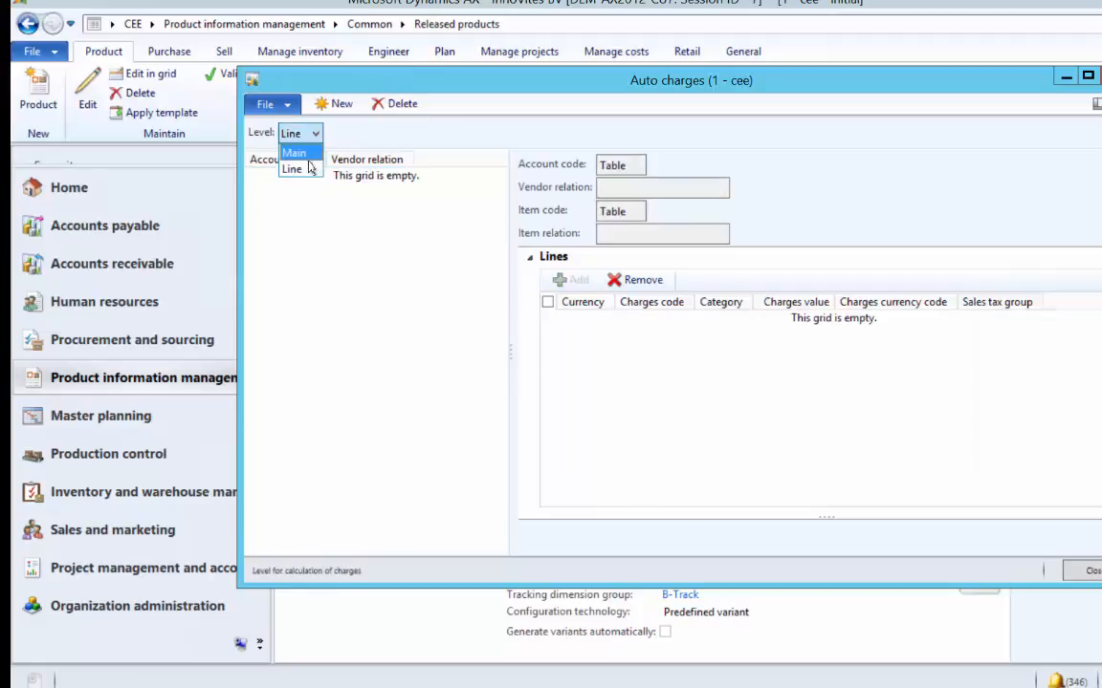
pyautogui.click(307, 169)
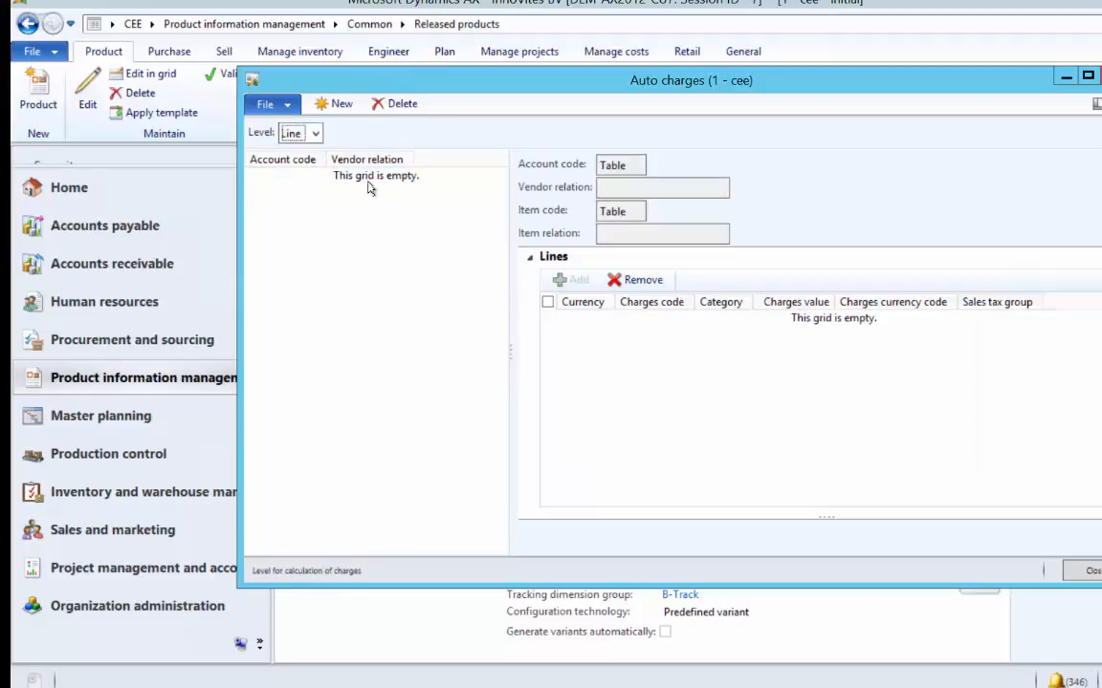
# - Create a new line auto charge for vendor Group 20 and item Group 10
pyautogui.click(343, 105)
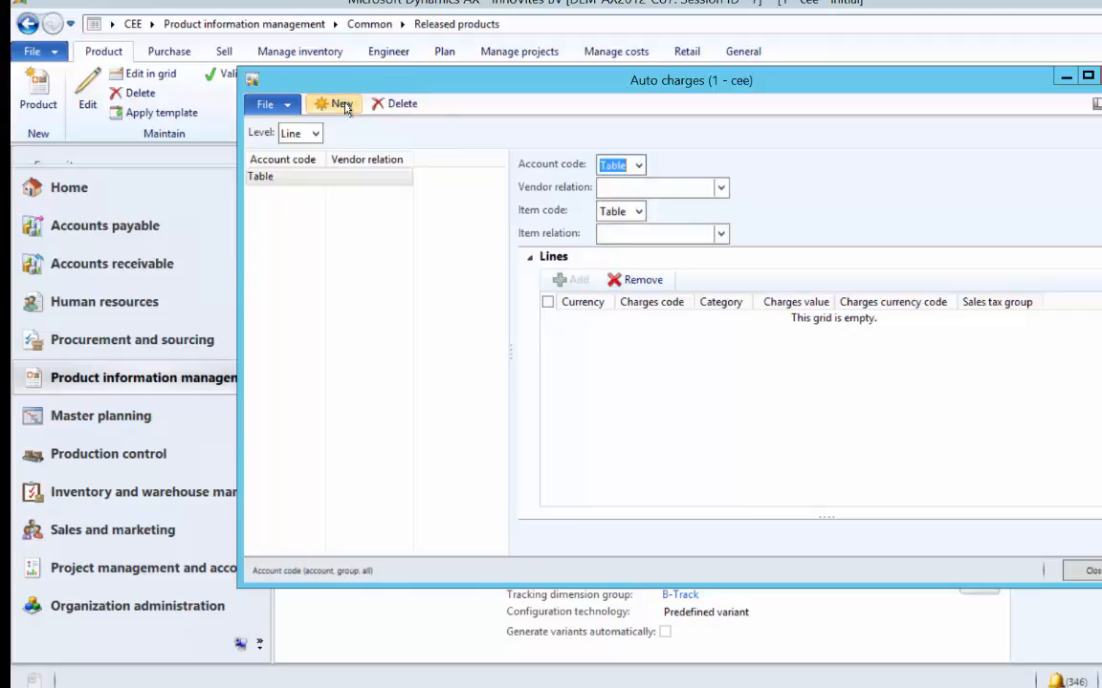
pyautogui.click(639, 166)
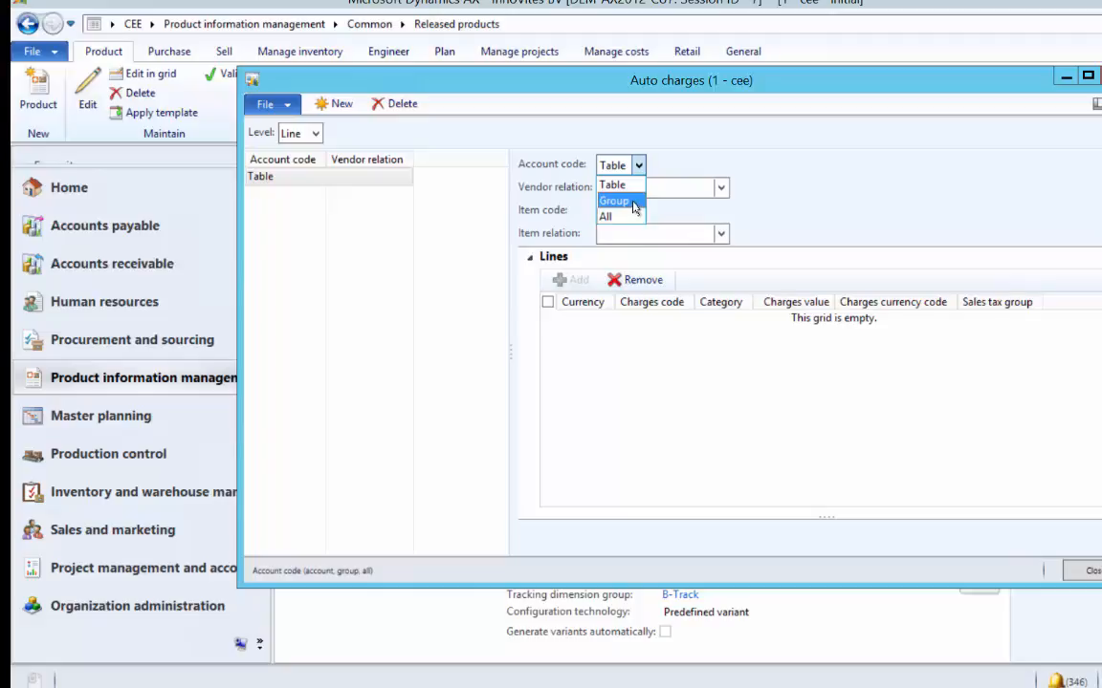
pyautogui.click(633, 202)
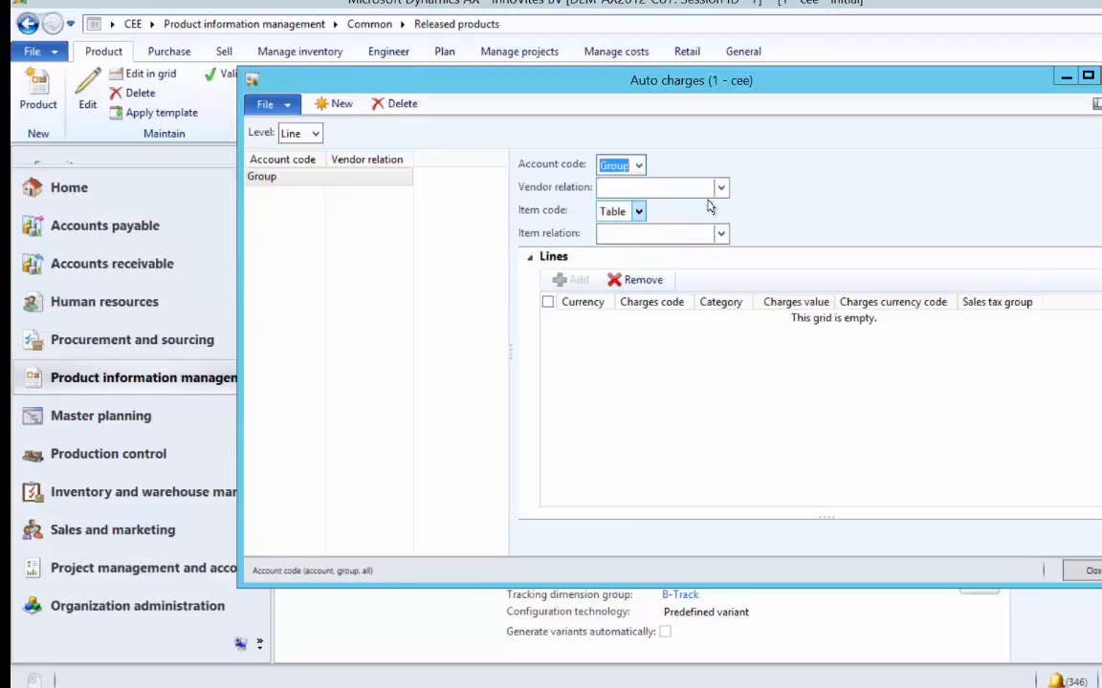
pyautogui.click(720, 187)
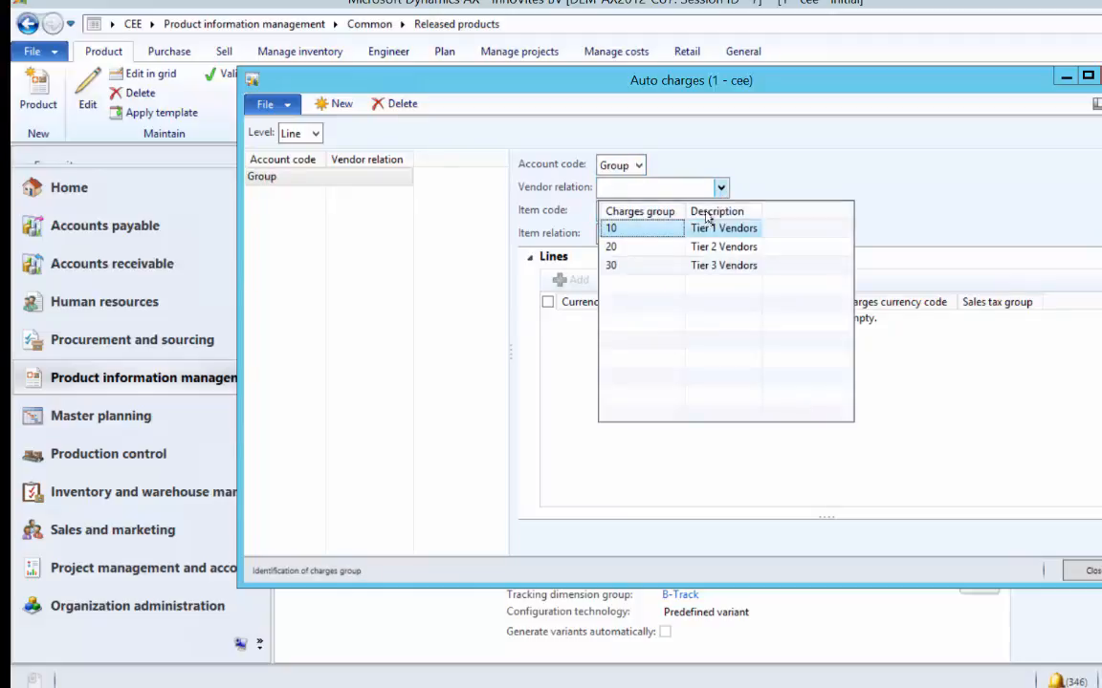
pyautogui.click(645, 247)
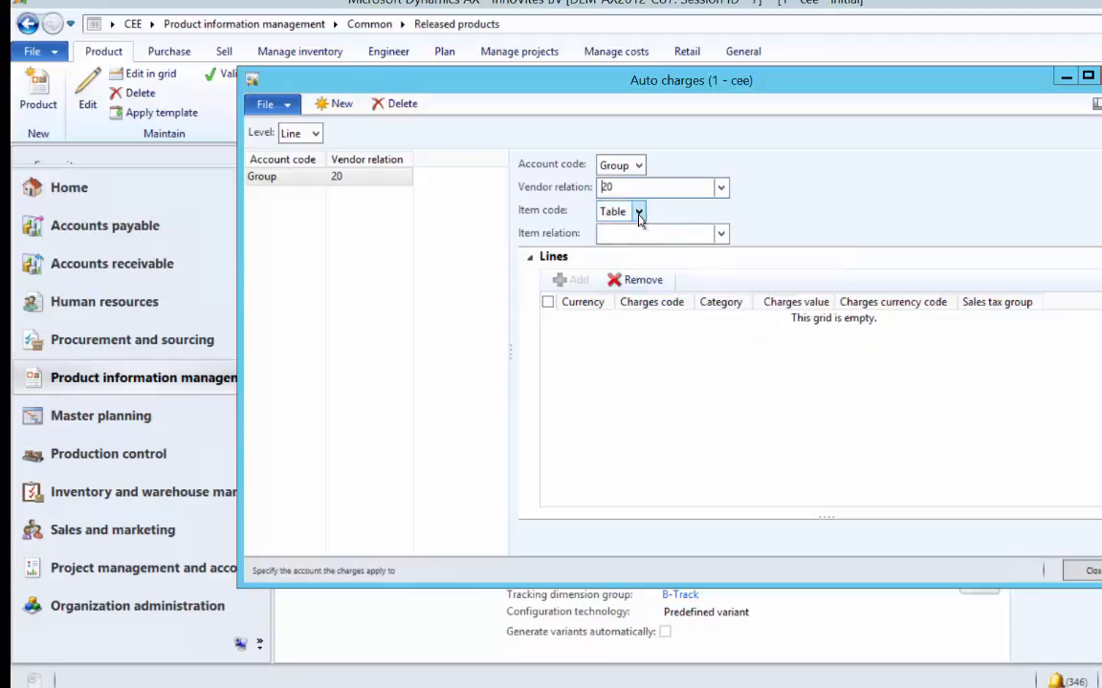
pyautogui.click(639, 219)
pyautogui.click(640, 214)
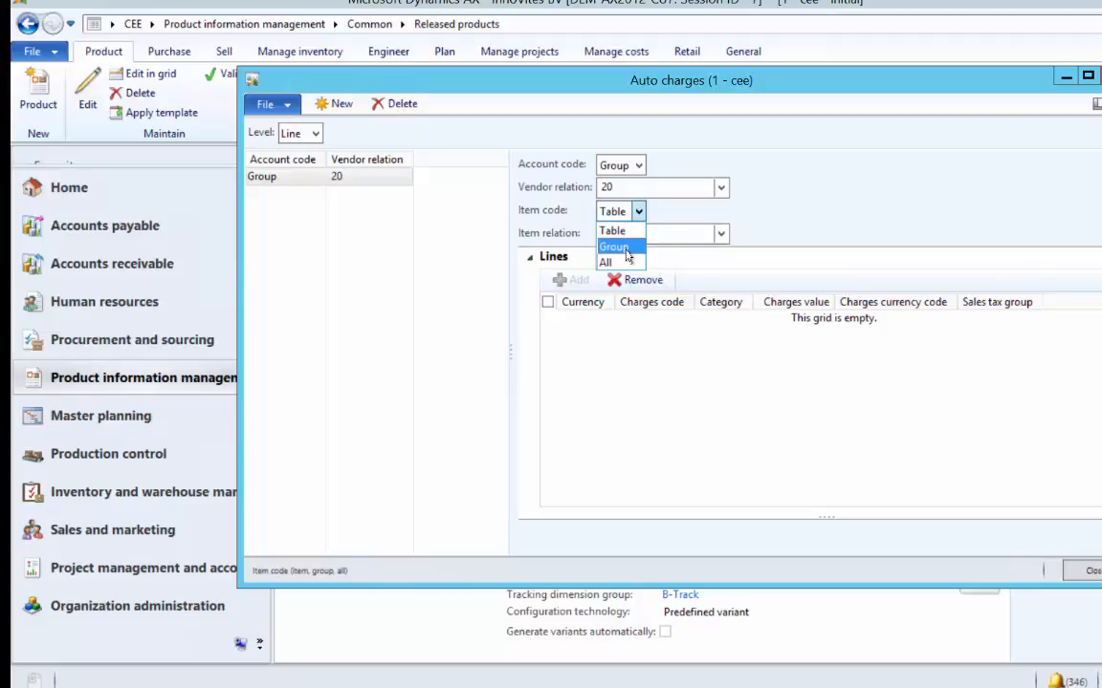
pyautogui.click(627, 250)
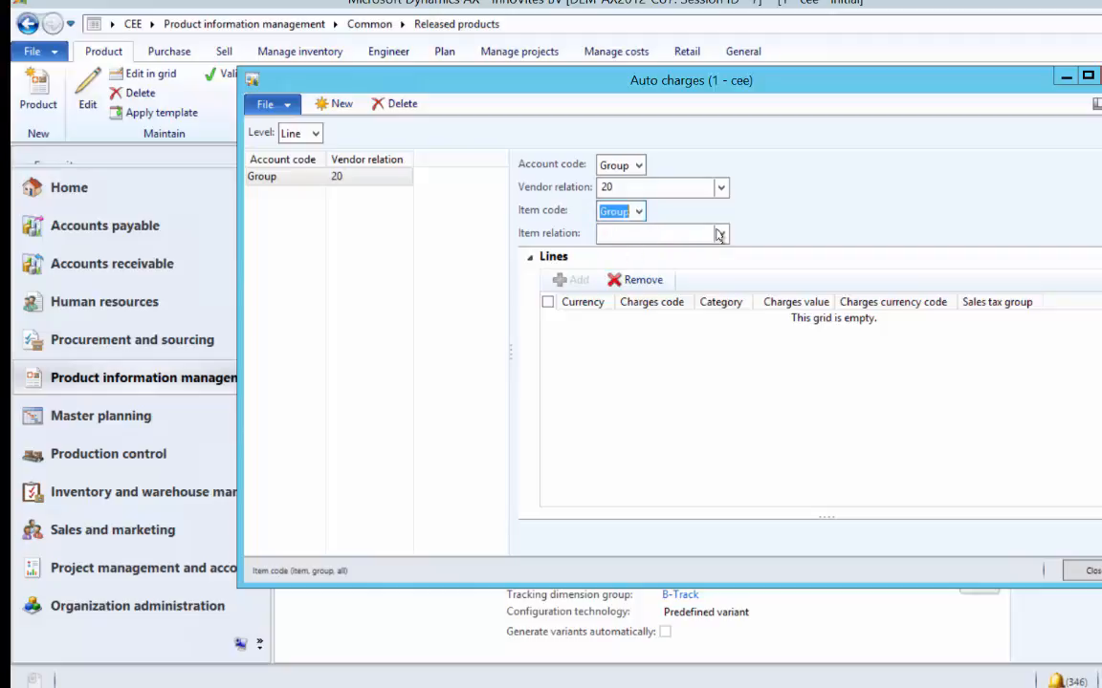
pyautogui.click(720, 233)
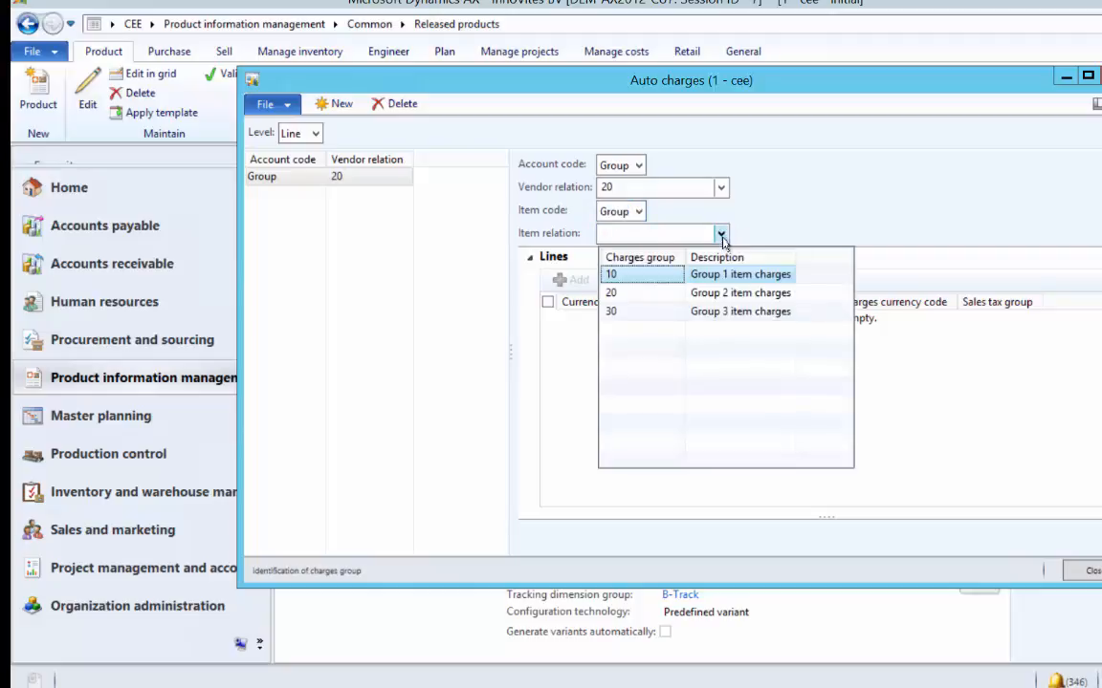
pyautogui.click(661, 280)
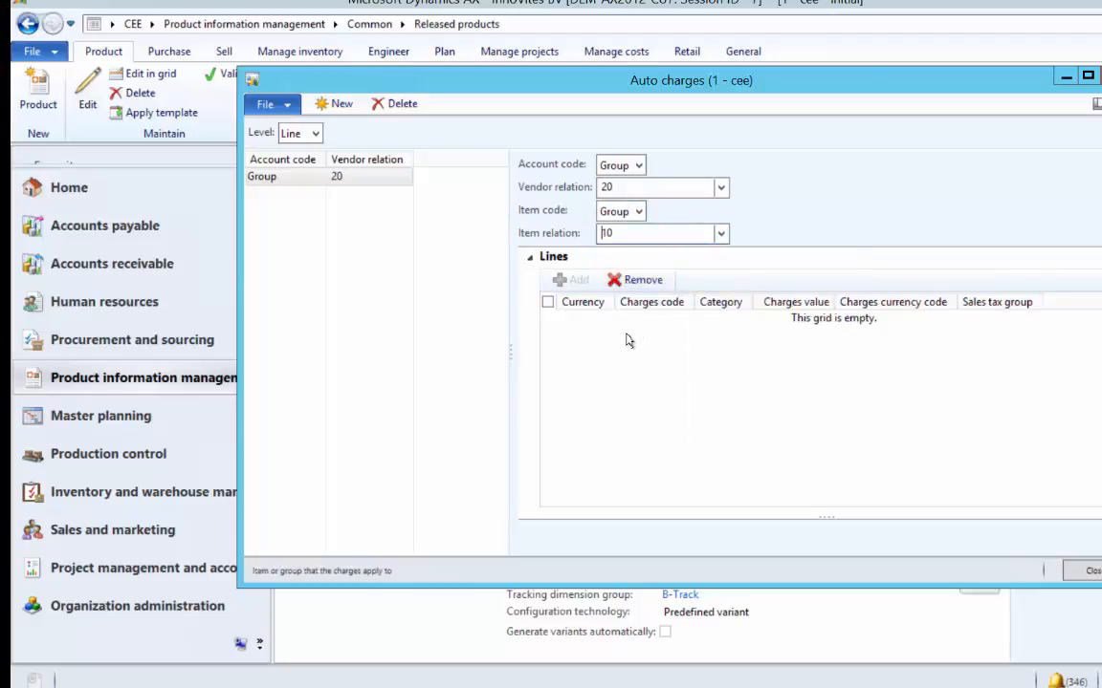
# - Add a Handling charge line with code 02 and select its value for entering 20.00
pyautogui.click(574, 280)
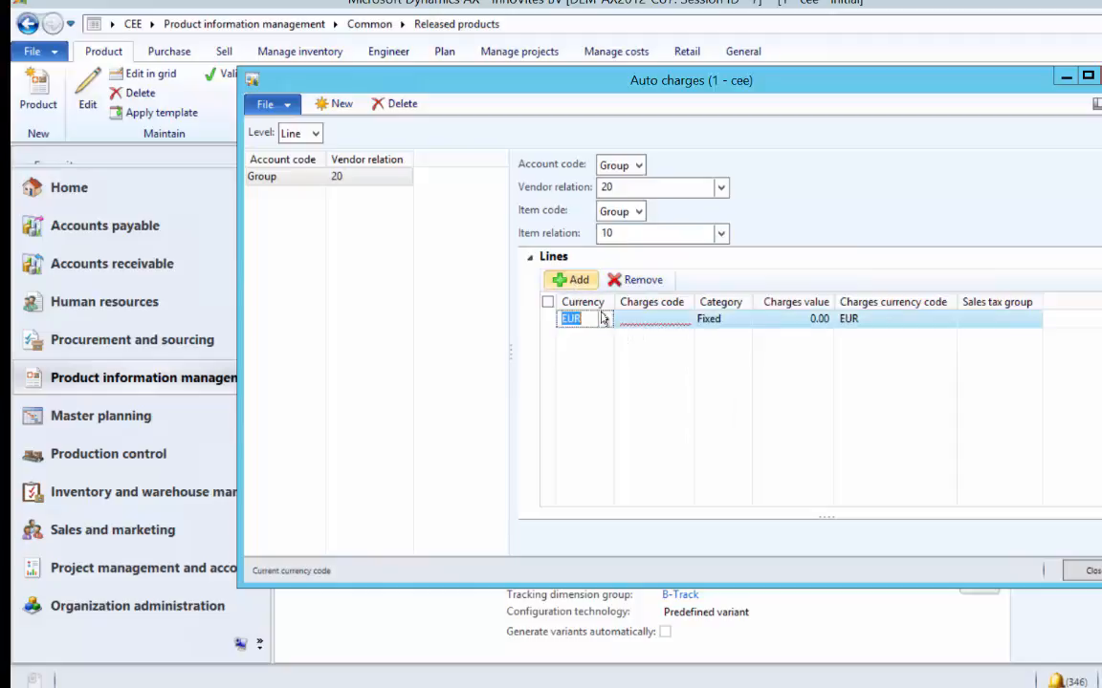
pyautogui.click(650, 319)
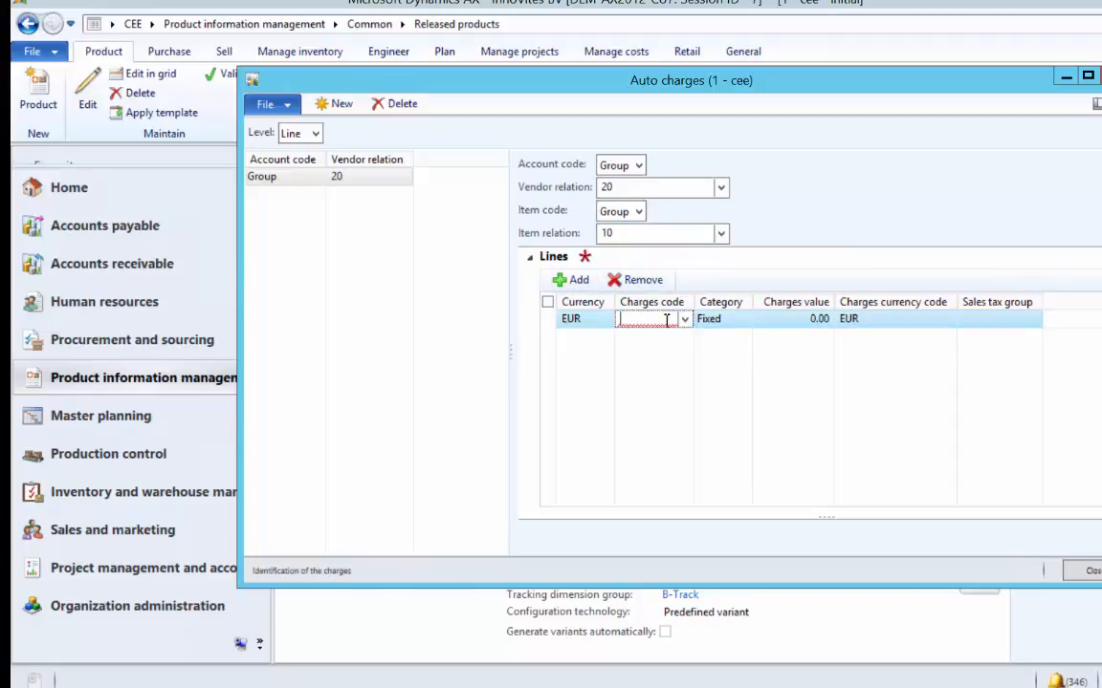
pyautogui.click(683, 322)
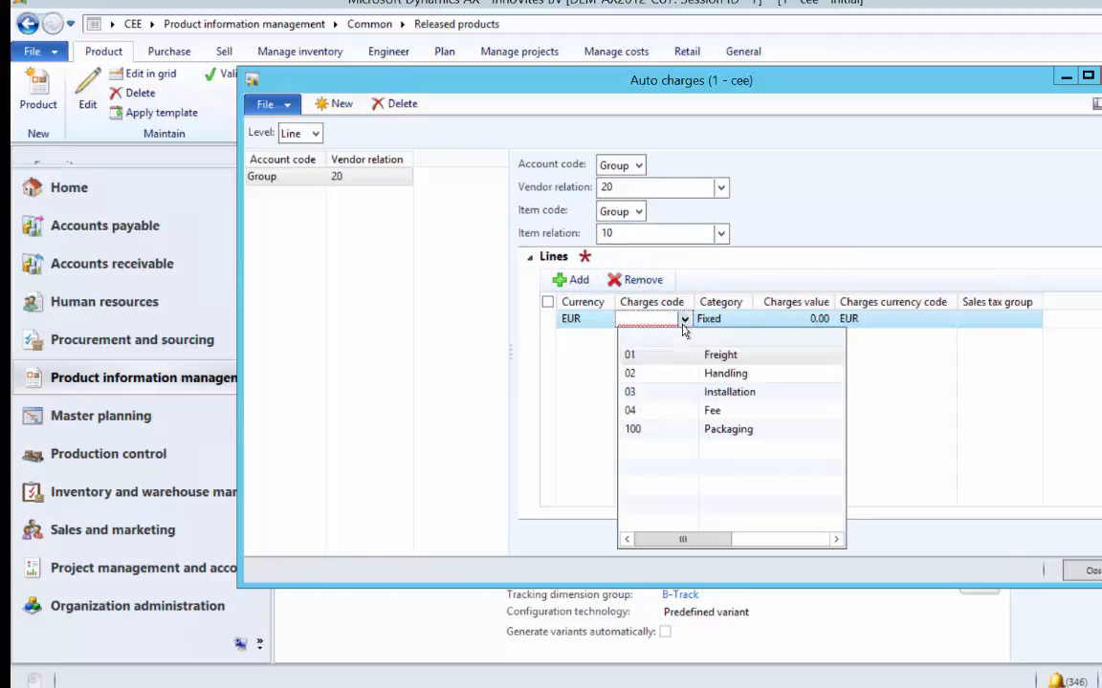
pyautogui.click(667, 380)
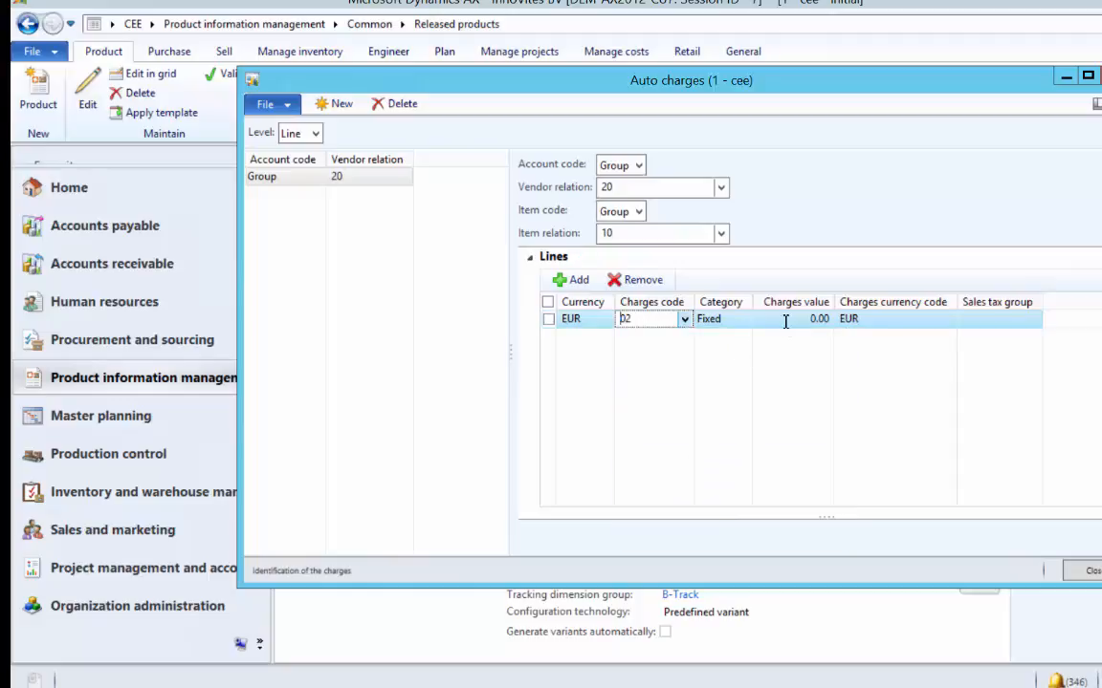
pyautogui.click(785, 320)
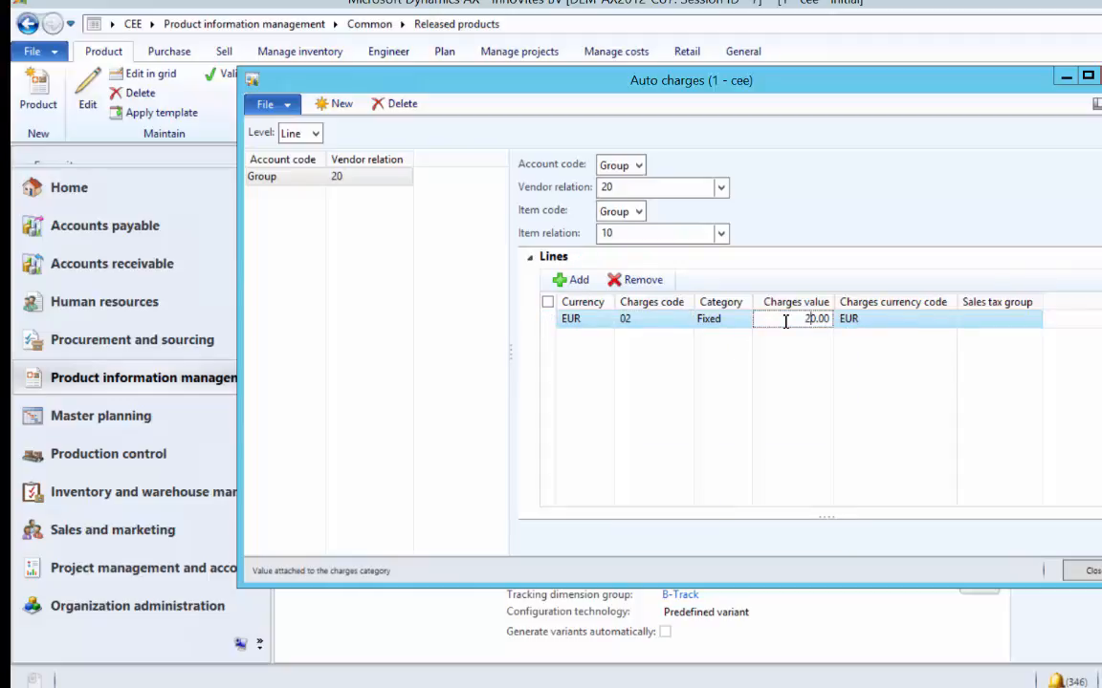
pyautogui.doubleClick(785, 321)
# - Create a new Tailspin Toys purchase order with an R-Bicycle line
pyautogui.click(1073, 572)
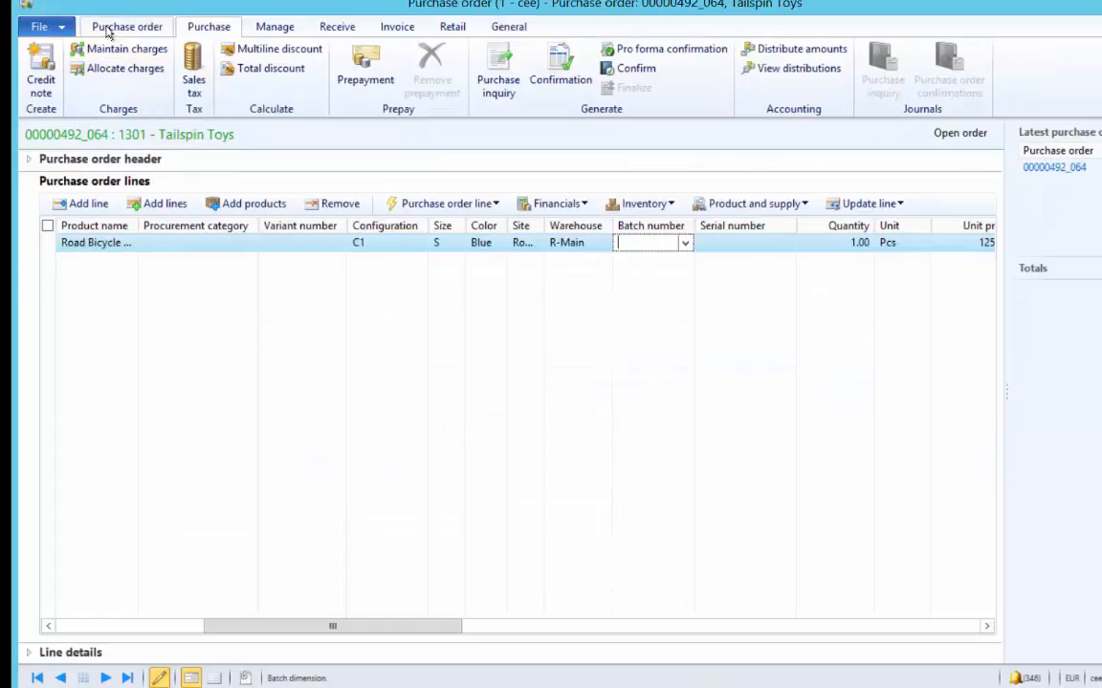
pyautogui.click(110, 29)
pyautogui.click(56, 81)
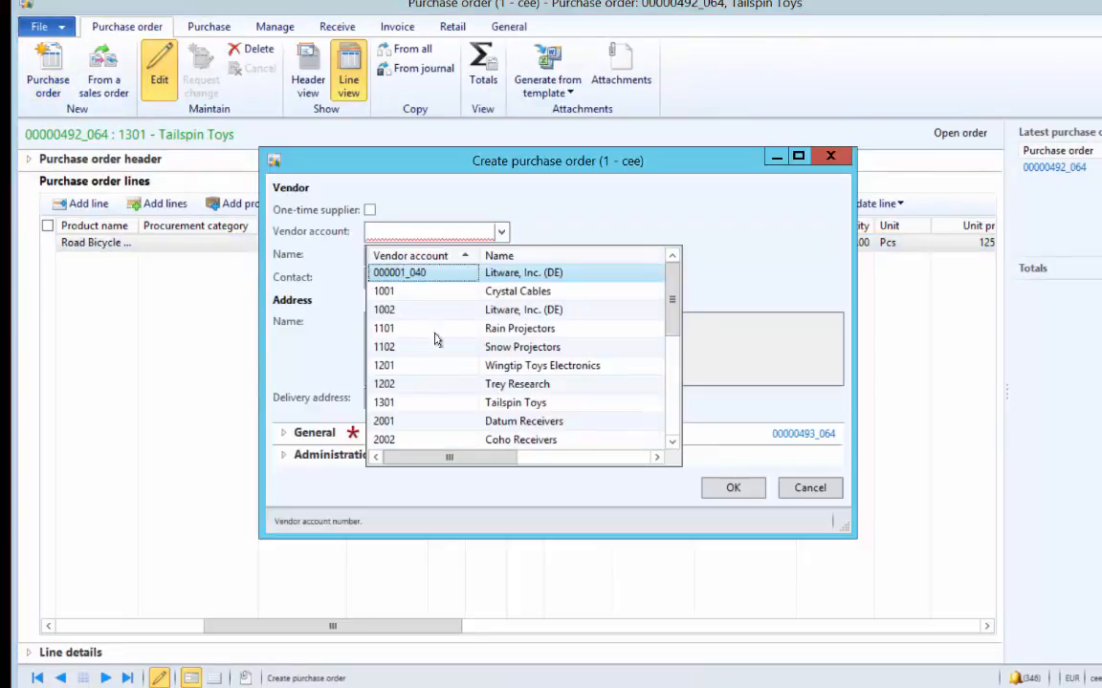
pyautogui.click(413, 403)
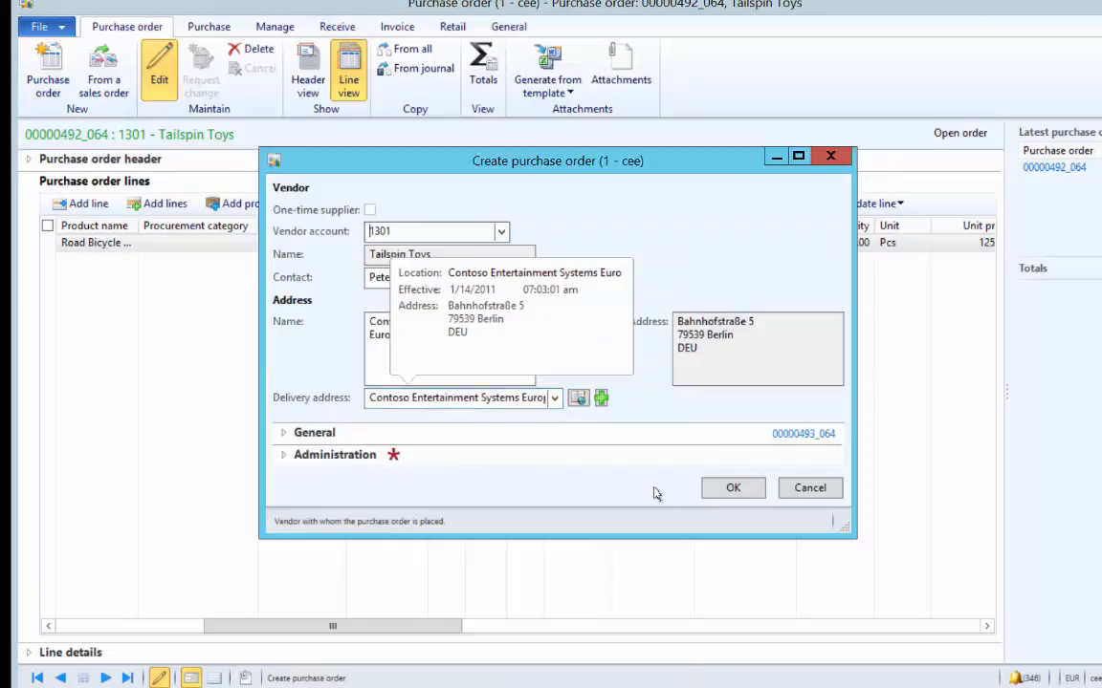
pyautogui.click(710, 487)
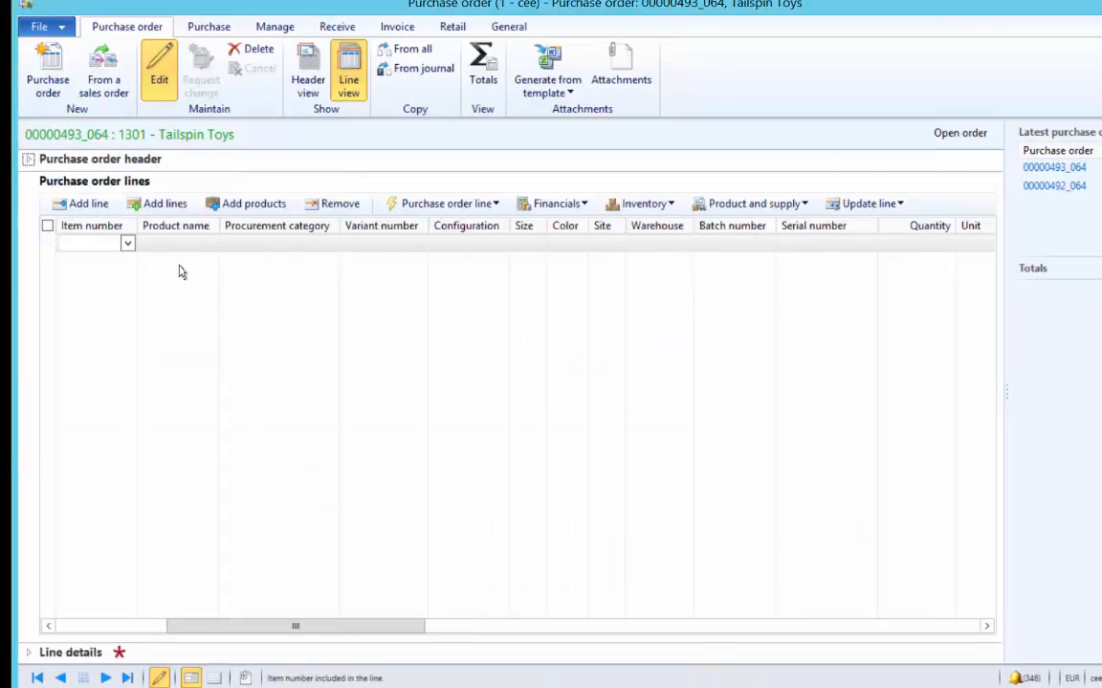
pyautogui.click(110, 245)
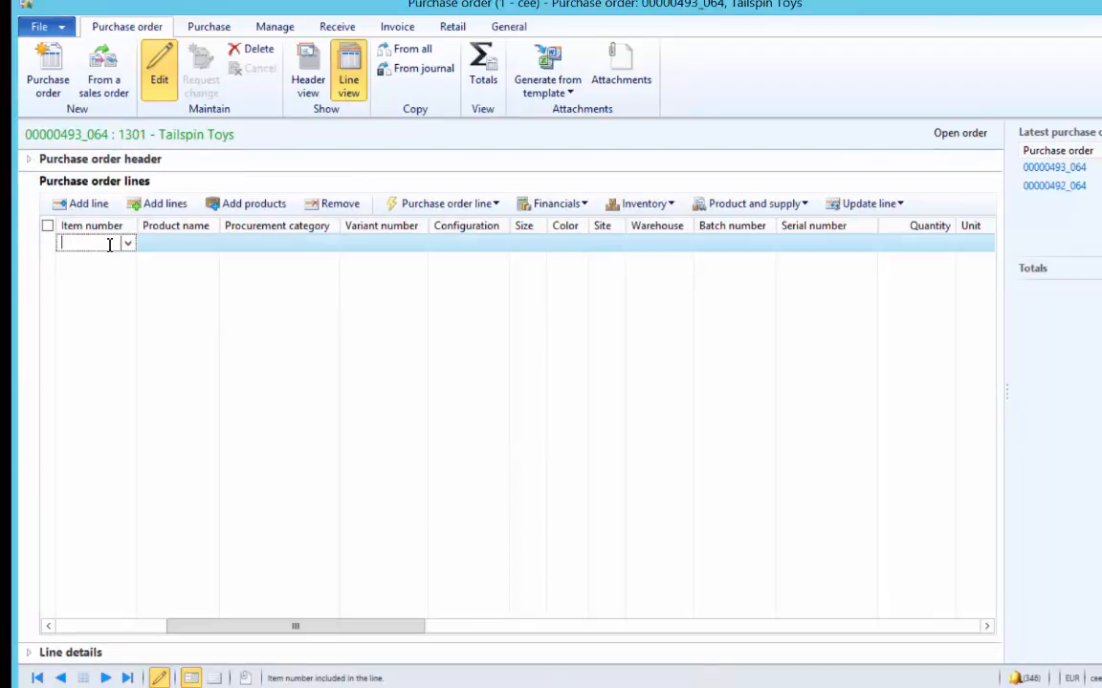
pyautogui.write('R')
pyautogui.press('Tab')
pyautogui.press('Tab')
pyautogui.press('Tab')
pyautogui.press('Tab')
pyautogui.press('Tab')
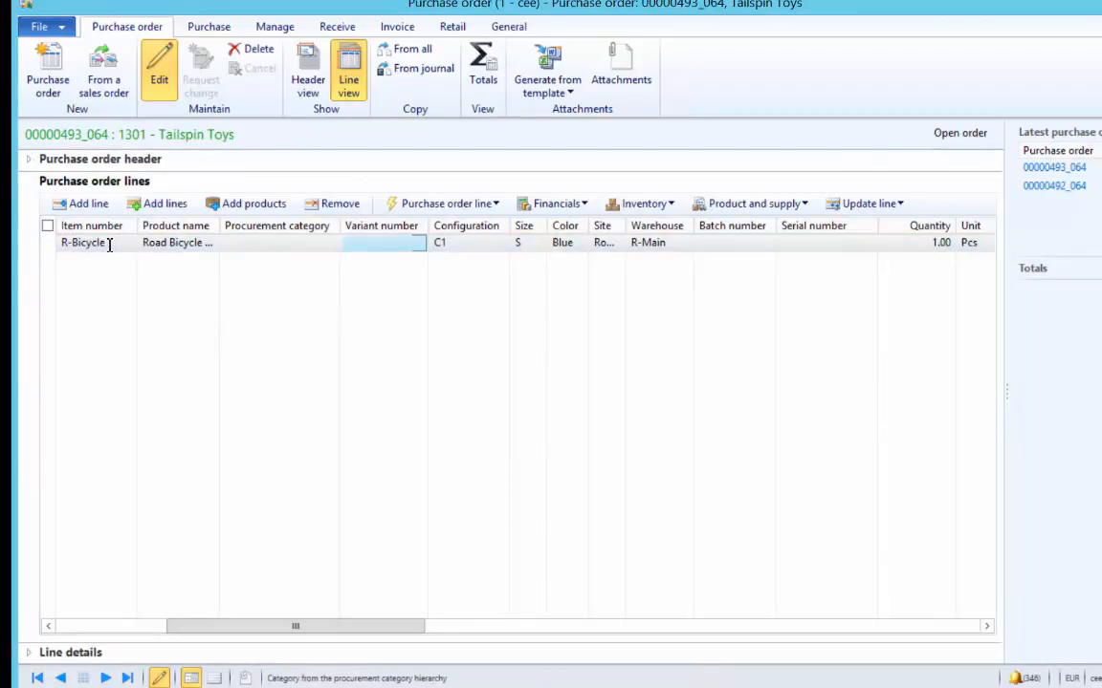
pyautogui.press('Tab')
pyautogui.press('Tab')
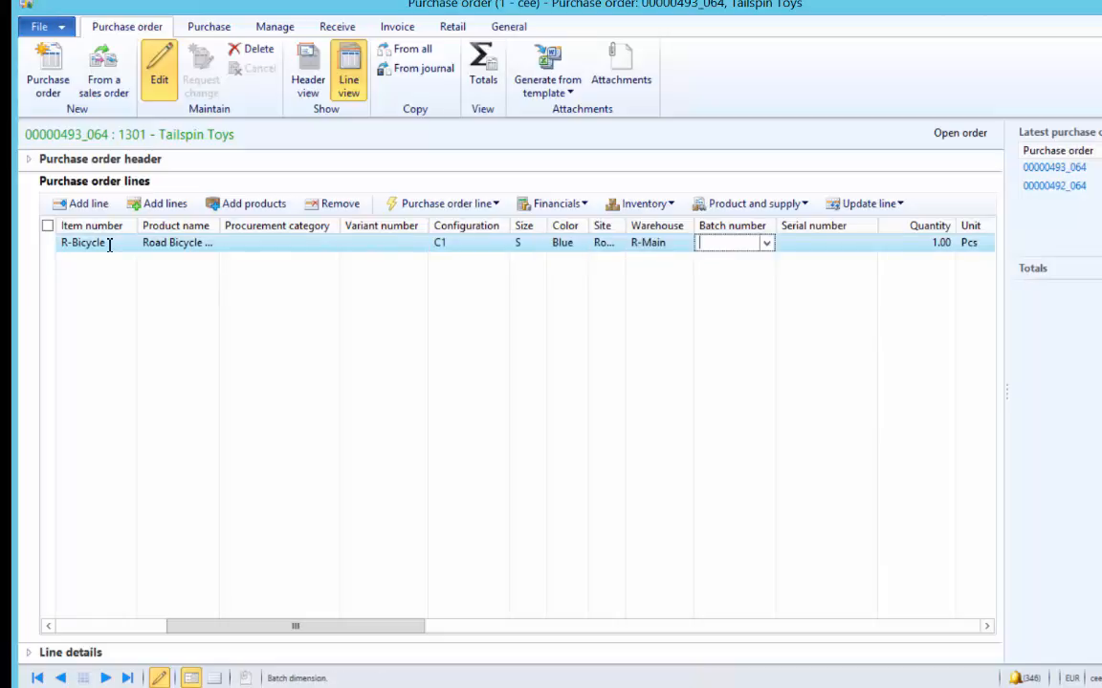
pyautogui.press('Tab')
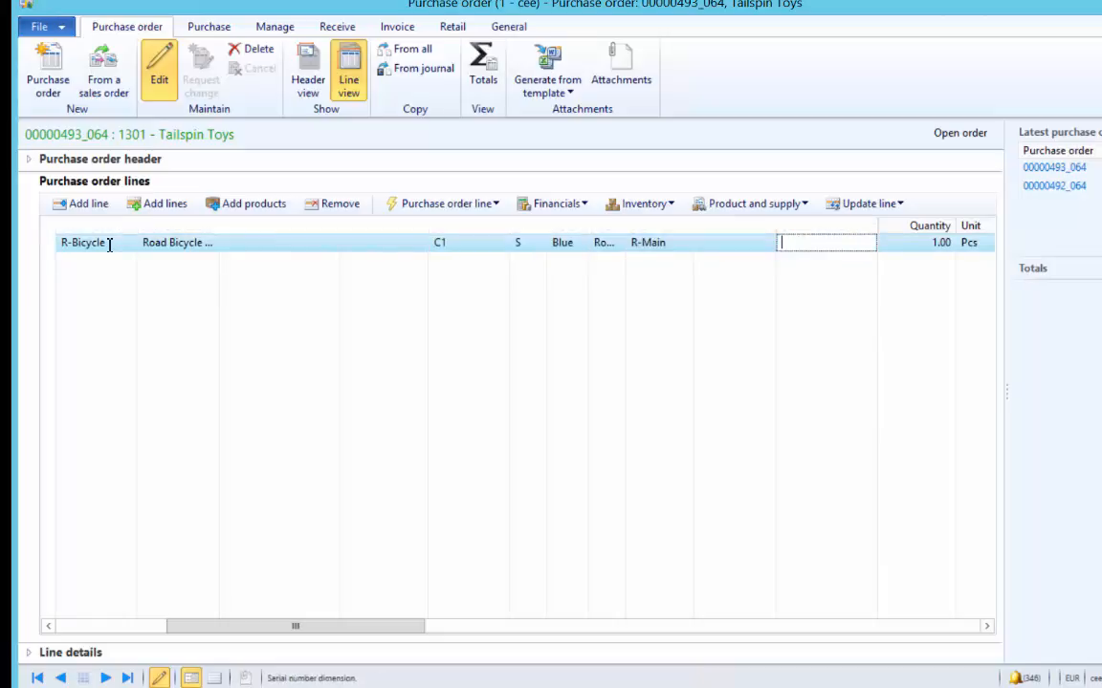
# - Confirm the R-Bicycle line picked up the automatic 20.00 EUR Handling charge
pyautogui.click(569, 203)
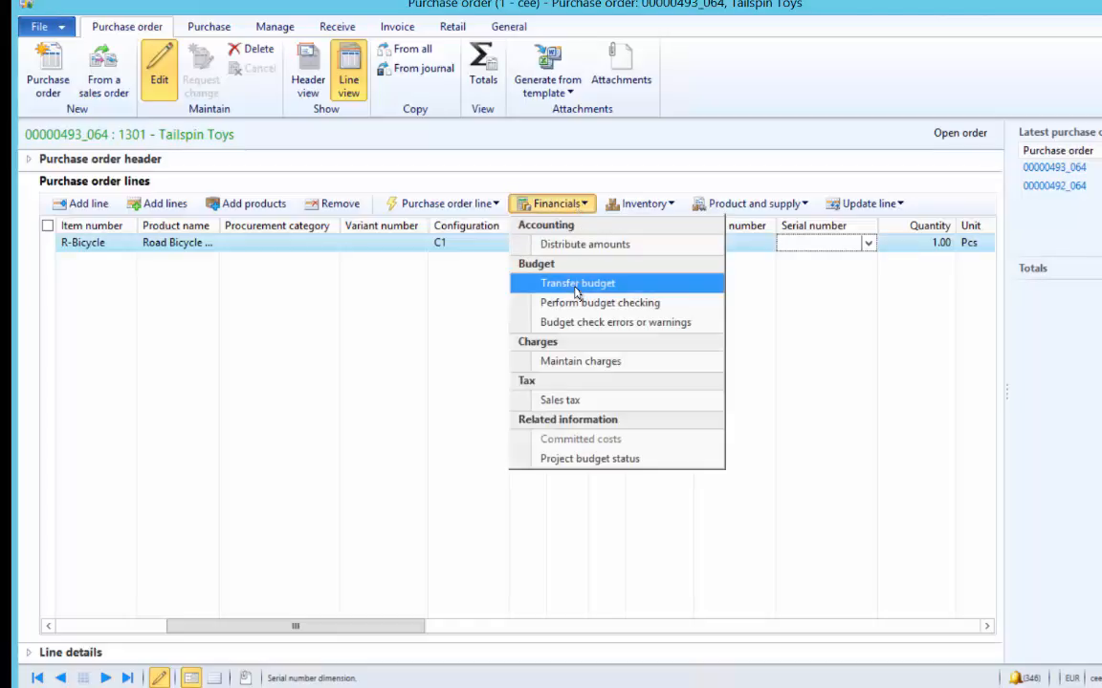
pyautogui.click(568, 362)
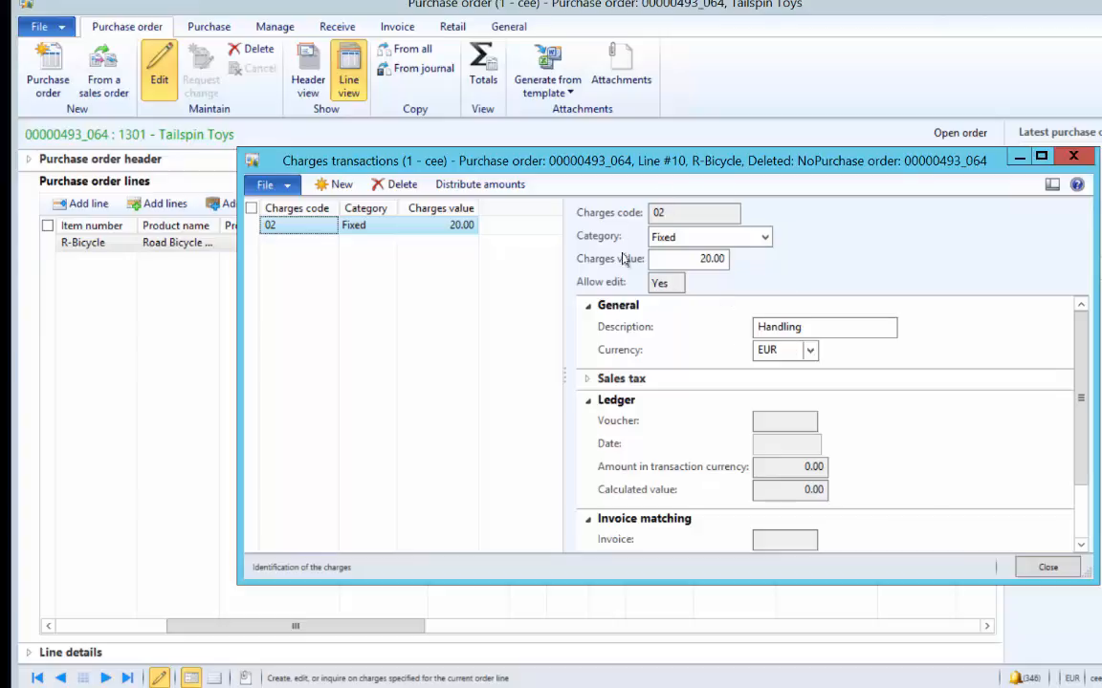
pyautogui.click(1048, 570)
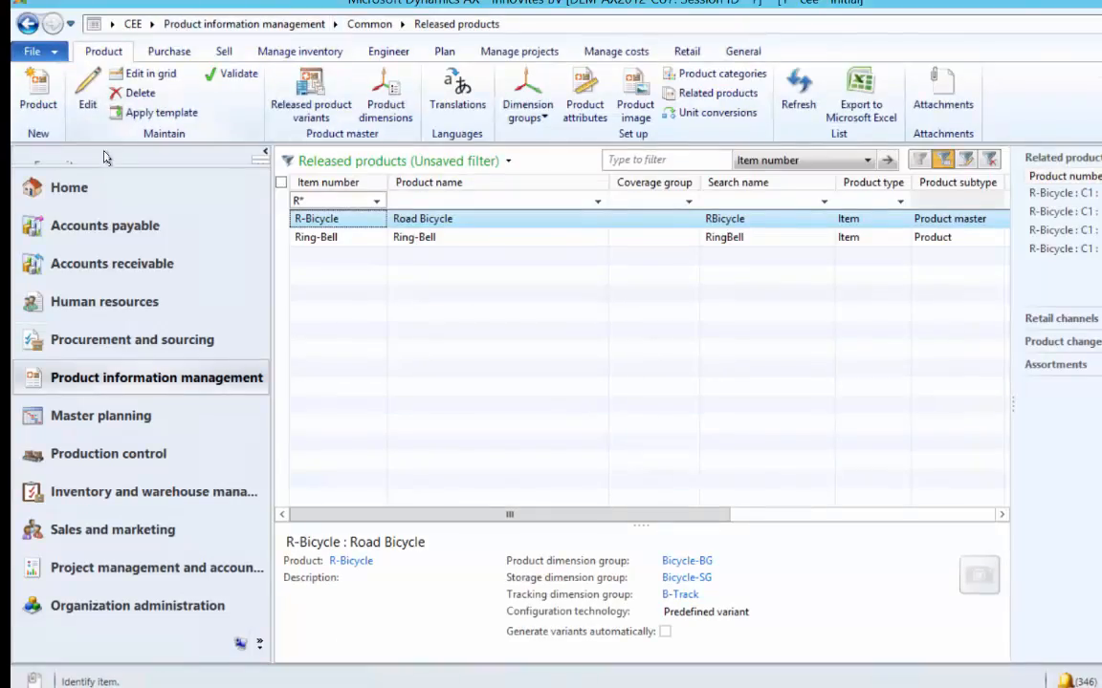
# - Reopen Accounts payable automatic charges and inspect the main-level group 20 charge, code 03, 20.00 EUR
pyautogui.click(106, 229)
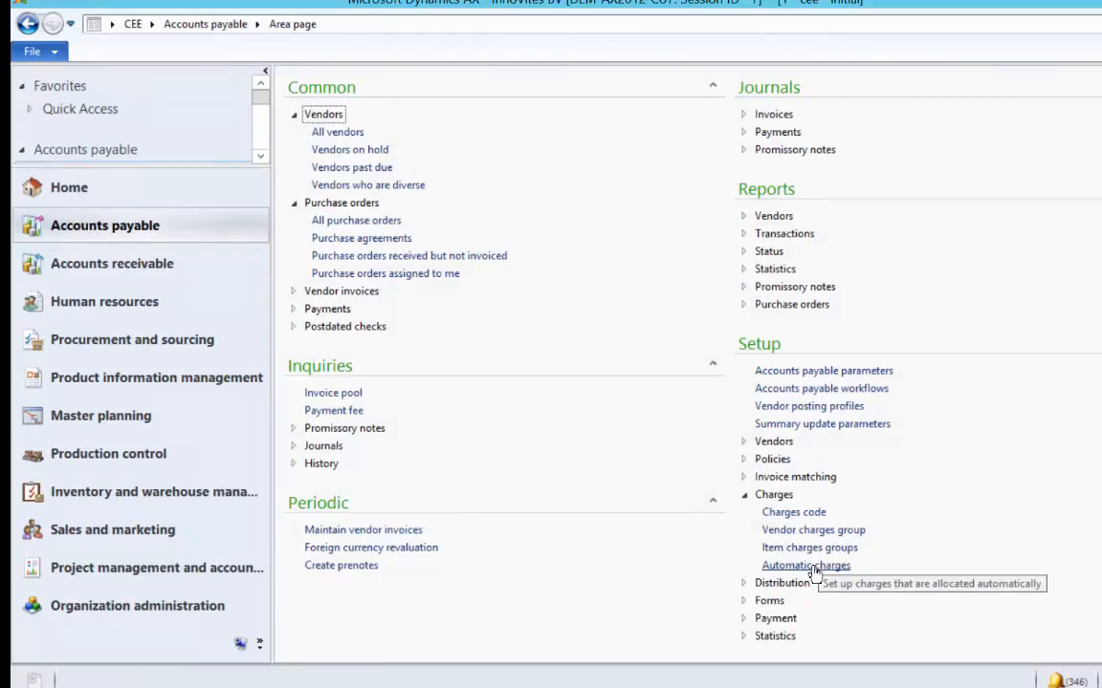
pyautogui.click(820, 565)
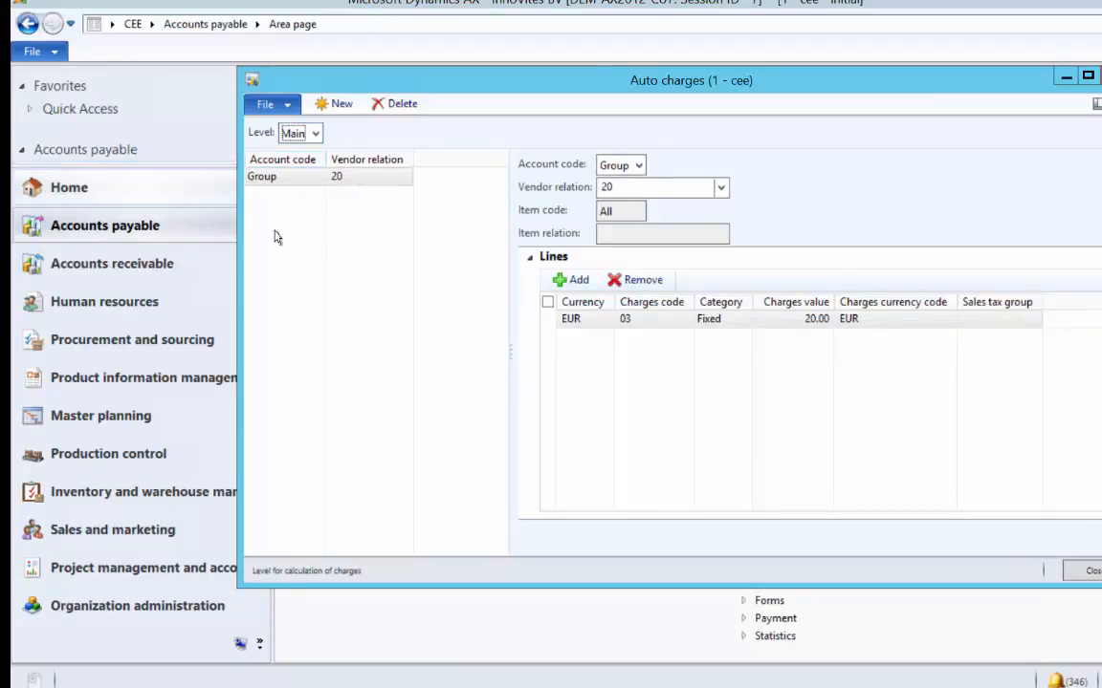
pyautogui.click(643, 376)
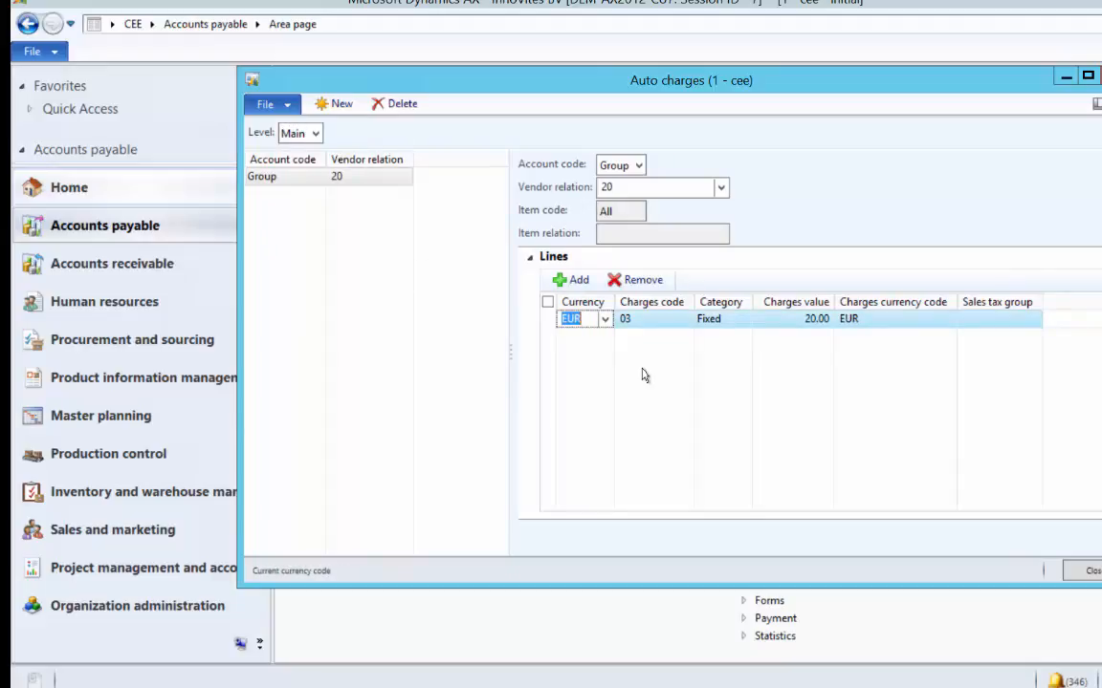